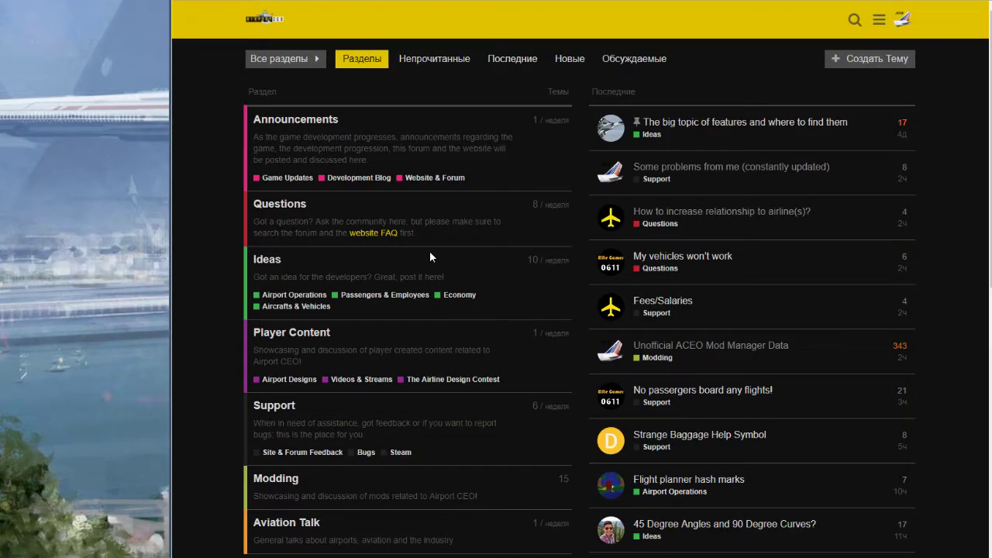
Step: Open the forum topic Unofficial ACEO Mod Manager Data and go to its first post
scroll(405, 287, "down", 3)
left_click(291, 246)
left_click(321, 190)
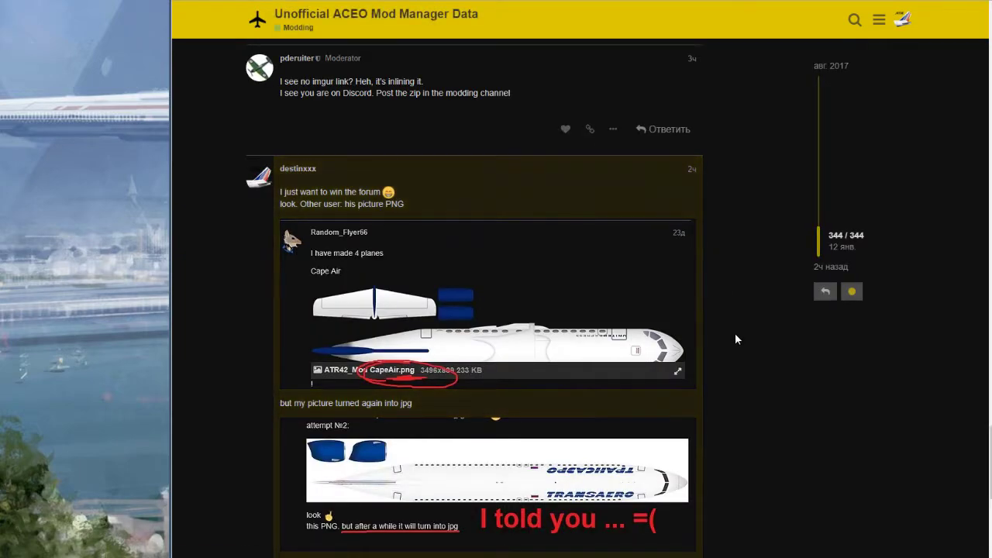
key("Home")
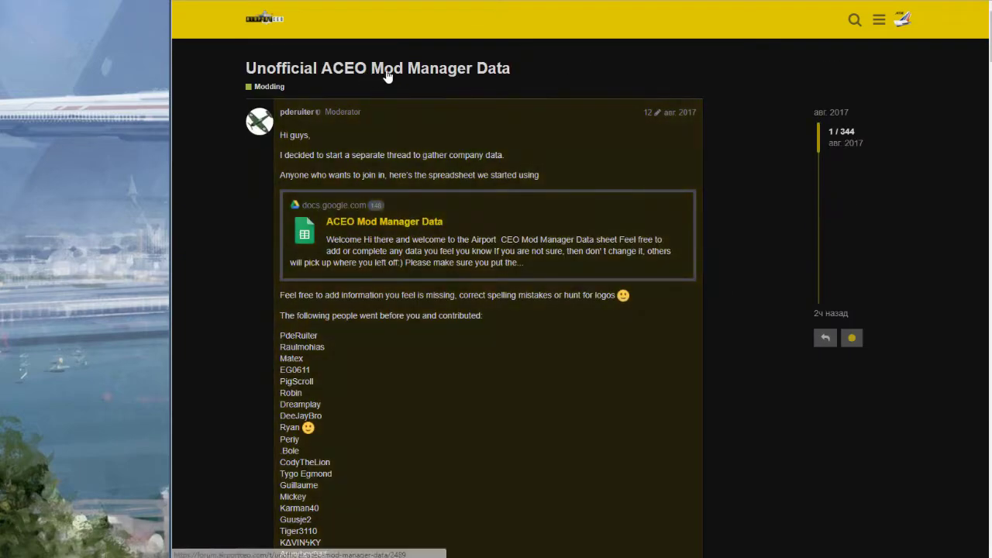
Step: Open the ACEOMM – Google Drive link from the popular links under the first post
scroll(518, 164, "down", 6)
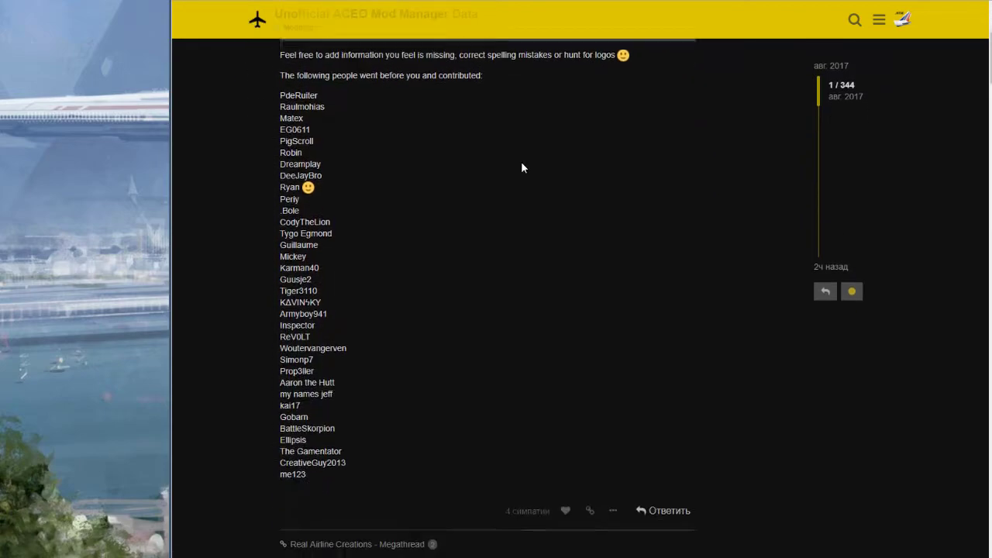
scroll(522, 147, "down", 4)
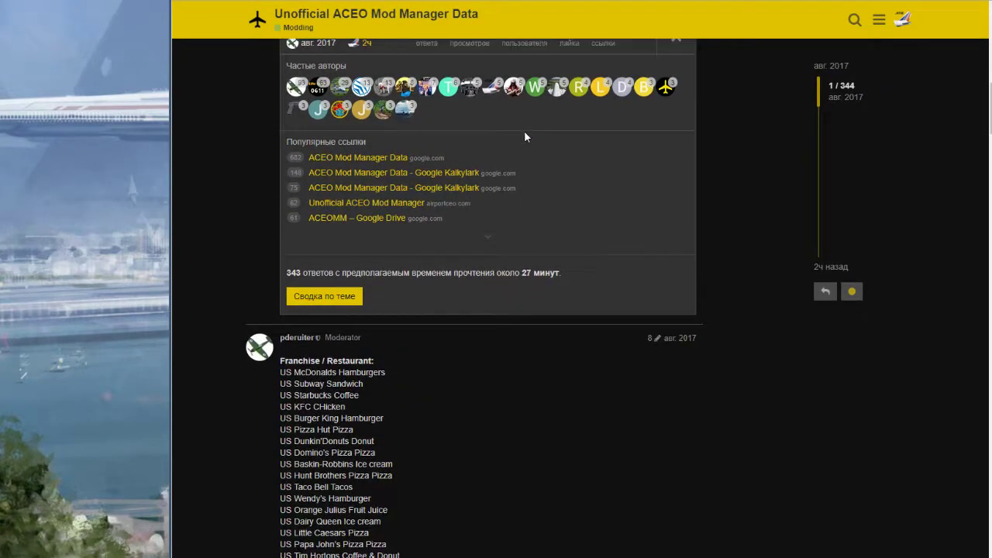
left_click(375, 219)
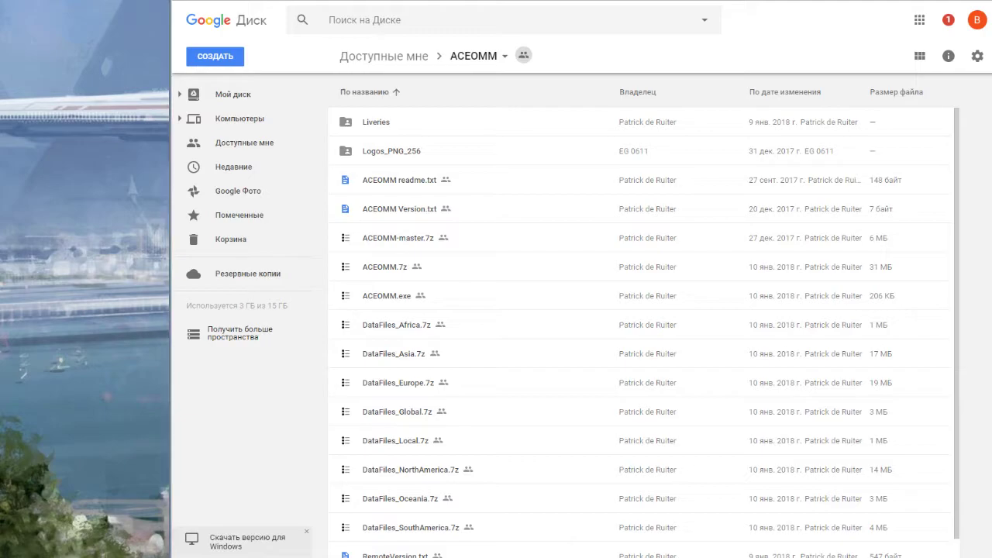
Step: Switch to File Explorer, view the ACEOMM folder inside Airport ceo, and return to Airport ceo
key("alt+Tab")
left_click_drag(454, 36, 547, 29)
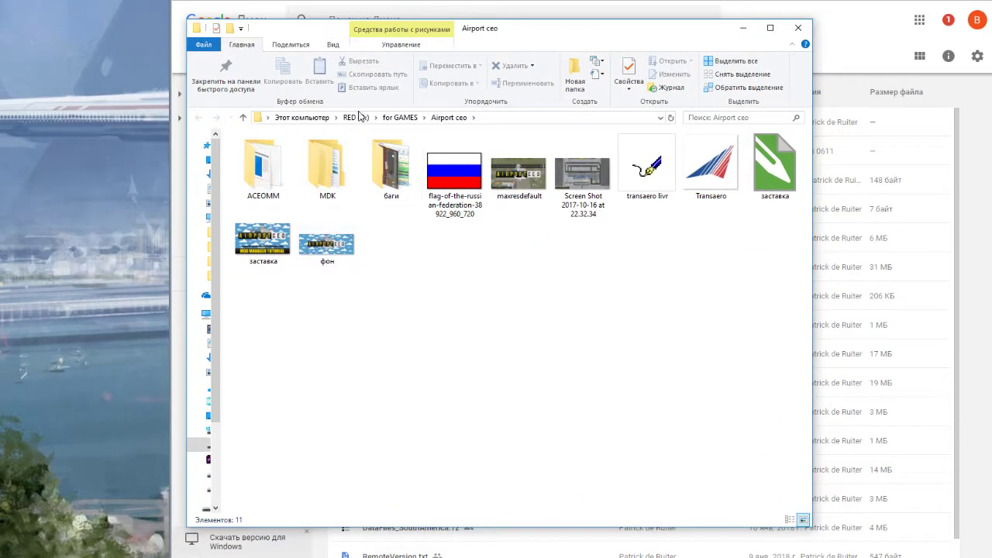
left_click(275, 180)
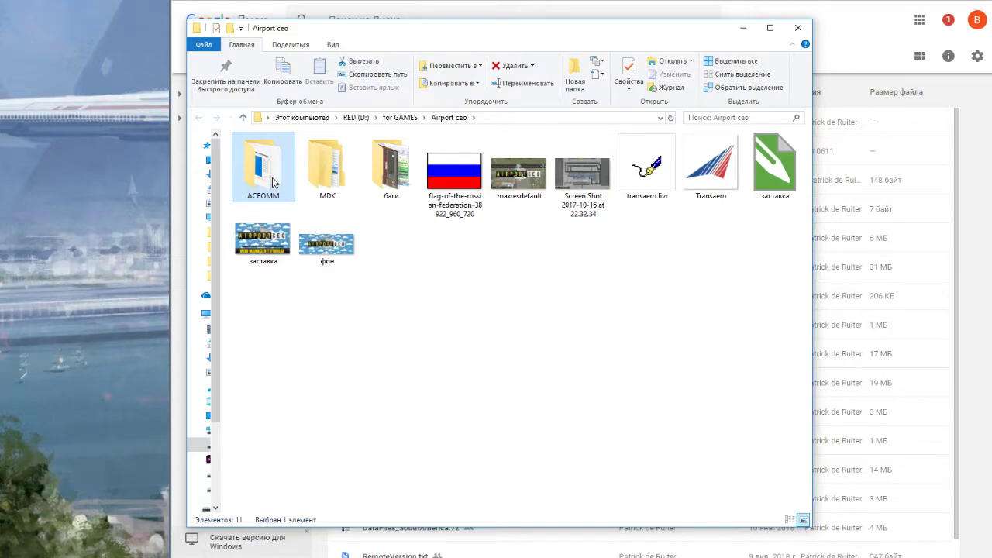
double_click(272, 181)
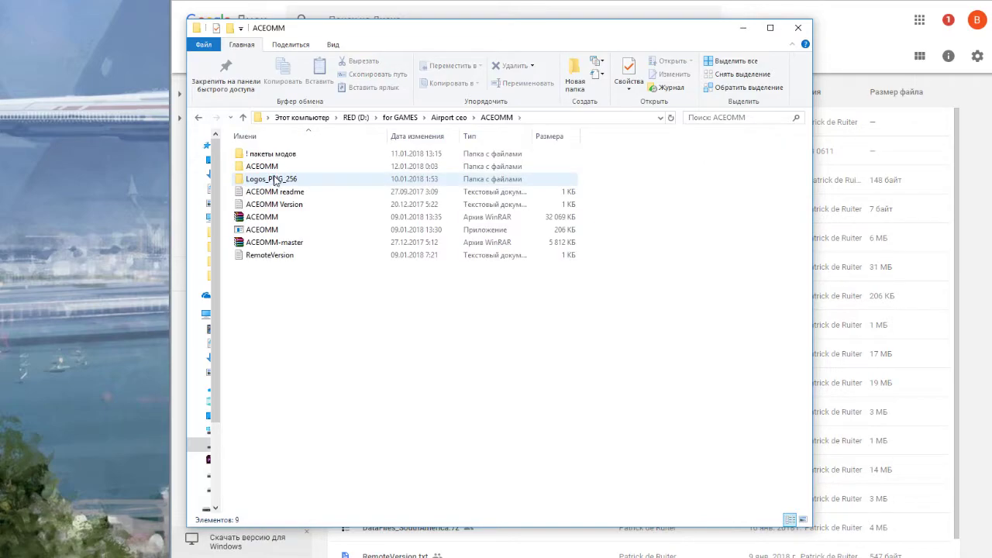
left_click(205, 118)
left_click_drag(690, 29, 529, 54)
left_click(483, 36)
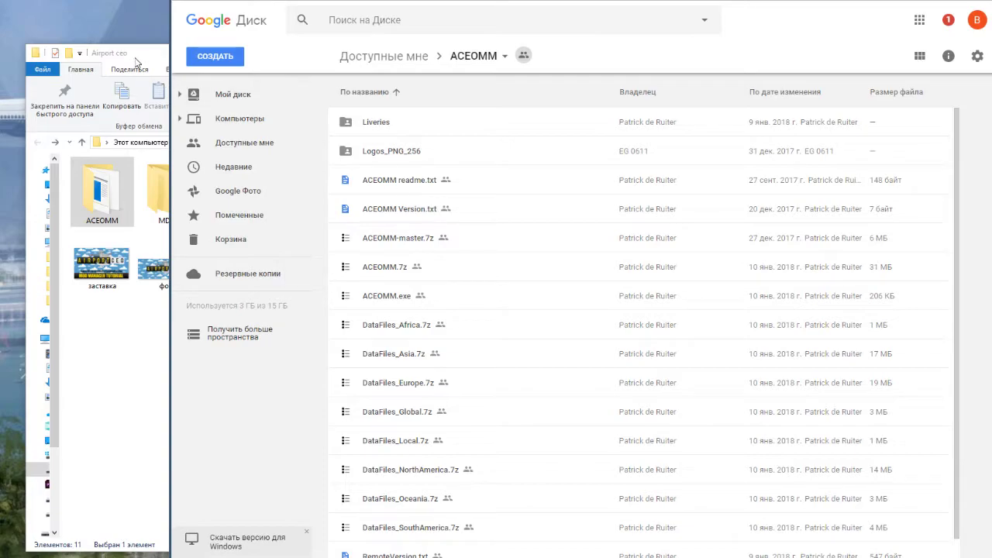
Step: Reopen the local ACEOMM folder and move its window aside to uncover the browser
left_click_drag(135, 53, 111, 35)
key("alt+Tab")
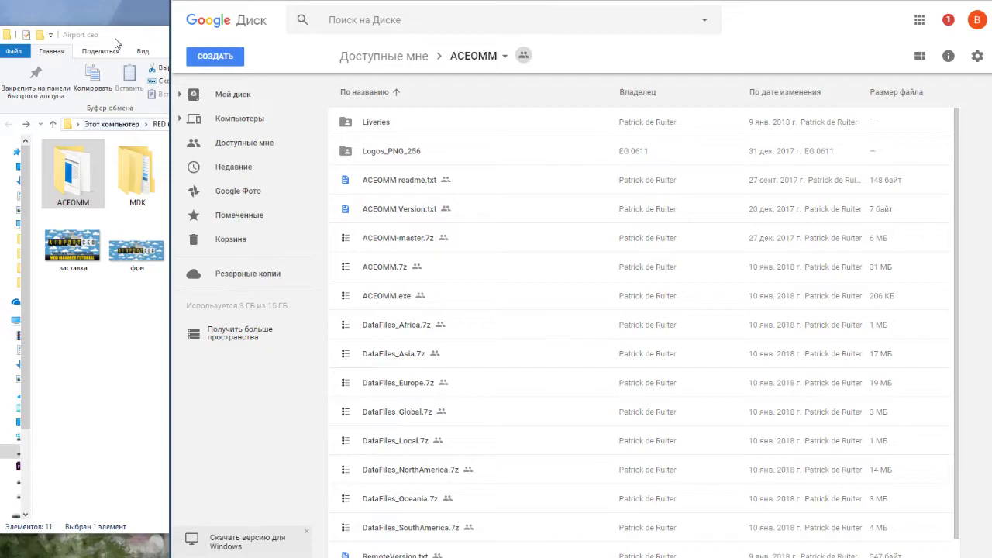
left_click_drag(114, 43, 233, 31)
double_click(233, 166)
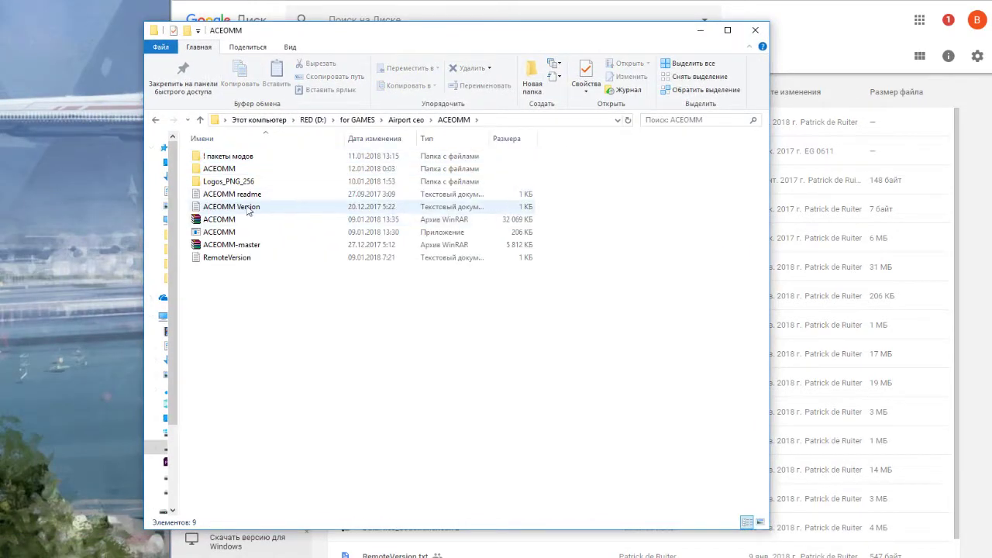
left_click_drag(371, 32, 272, 34)
key("alt+Tab")
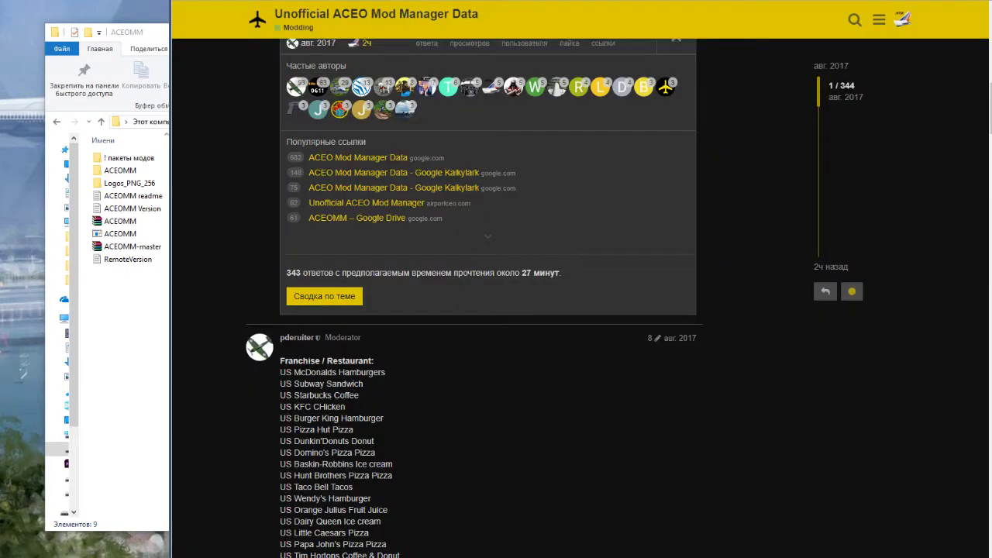
Step: Switch back to the forum topic in the browser and load the airportceo.com website
left_click(329, 204)
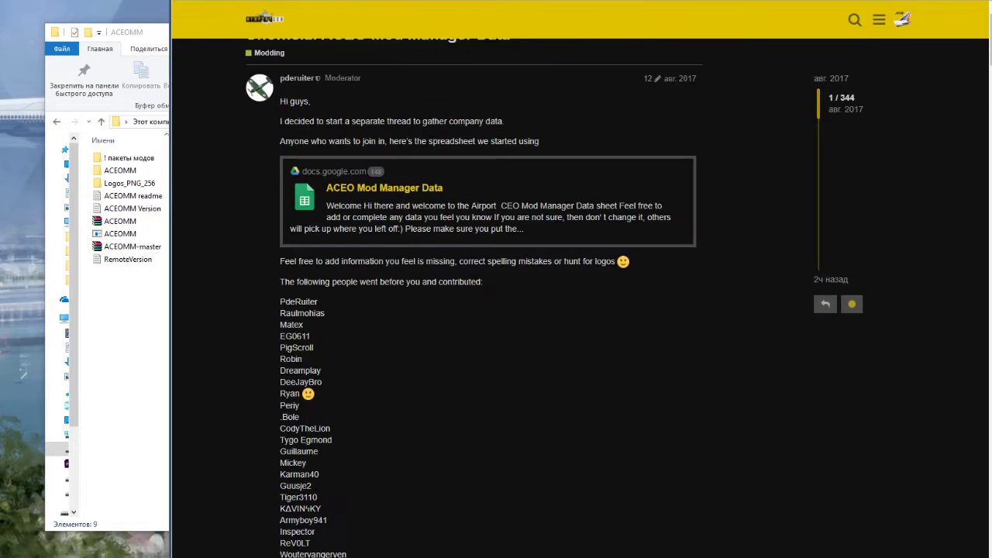
key("ctrl+l")
type("airportceo.com/t/unofficial-aceo-mod-manager-data/2489")
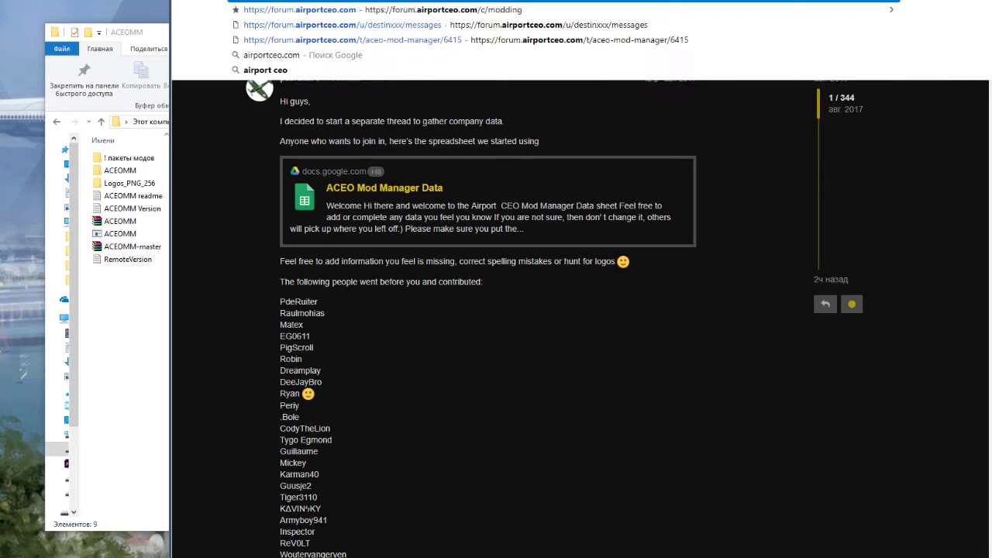
key("Return")
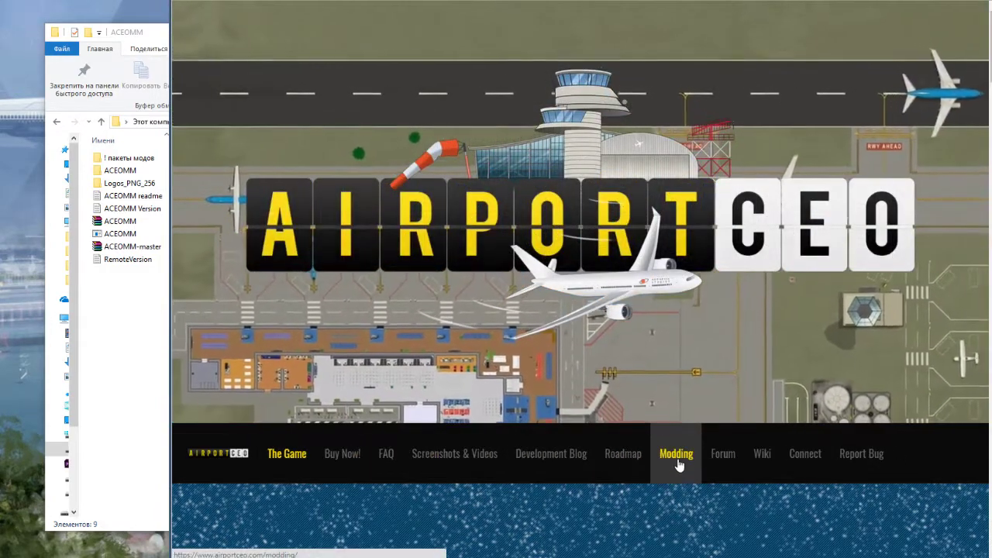
Step: Open the website's Modding page and check the MDK download folder on Google Drive
left_click(678, 454)
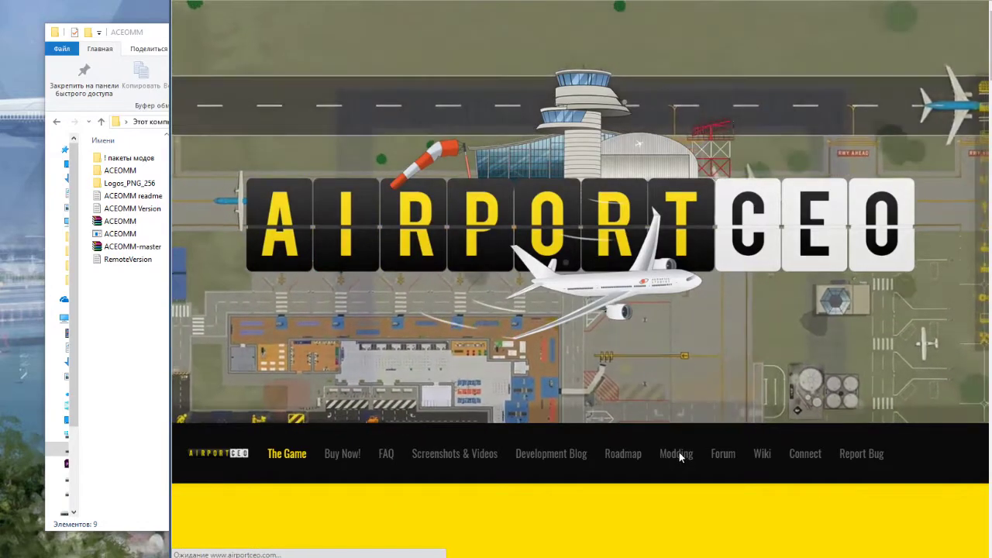
scroll(648, 423, "down", 4)
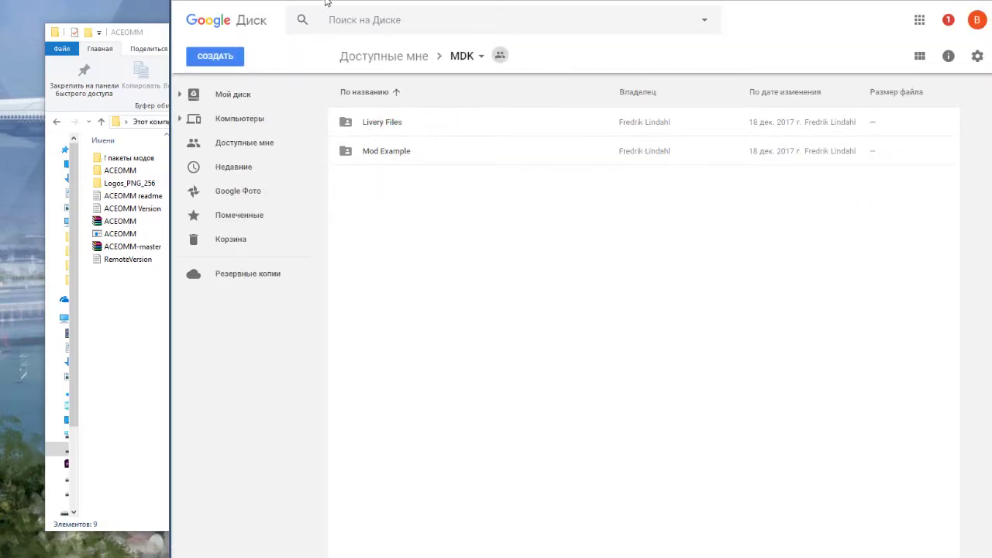
key("alt+Left")
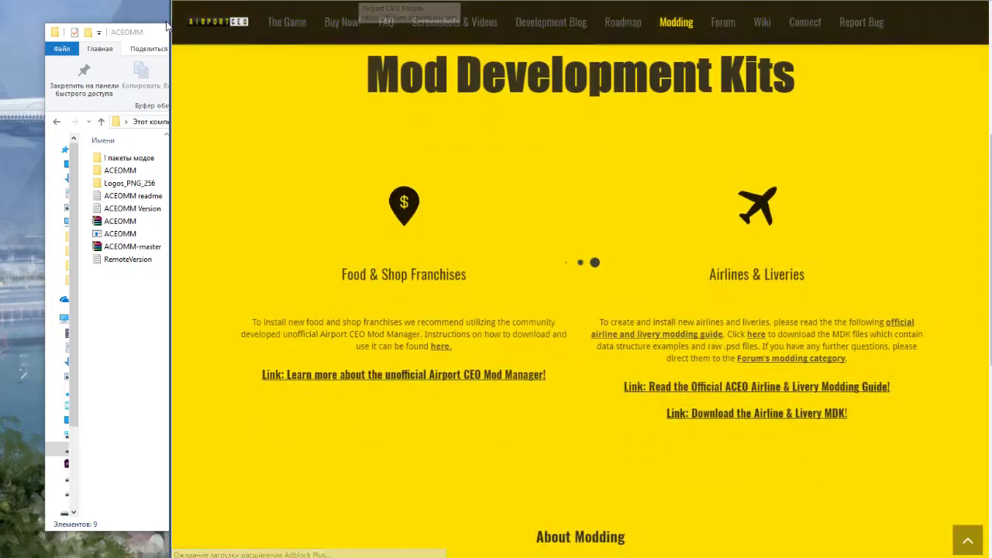
Step: Switch to File Explorer and open the PNG folder in Livery Files of the MDK folder under Airport ceo
left_click_drag(165, 27, 314, 27)
left_click(460, 120)
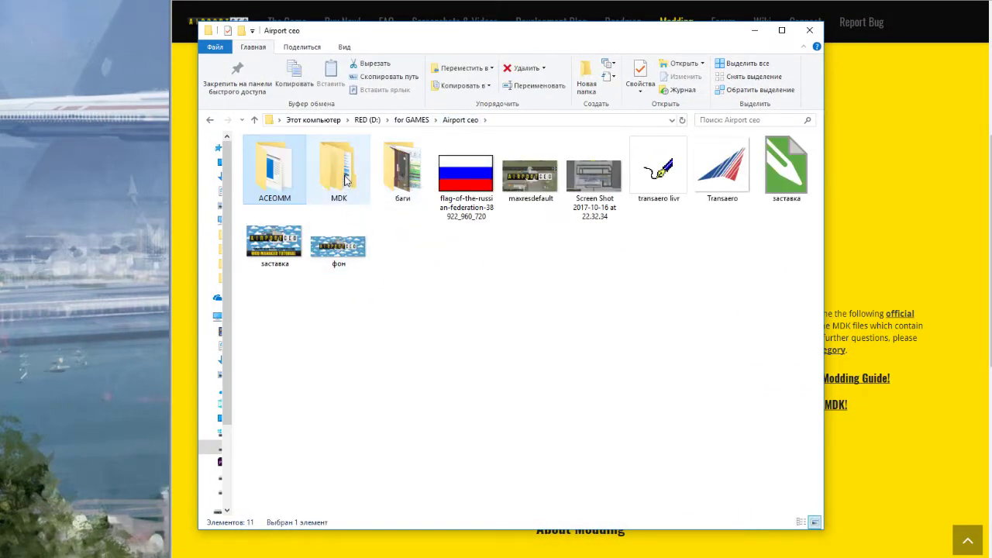
double_click(325, 172)
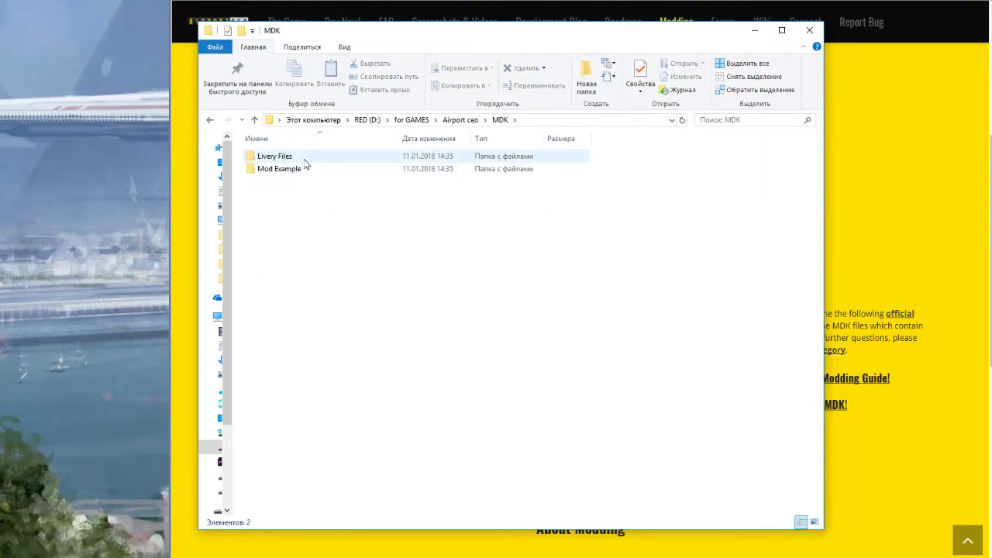
double_click(304, 159)
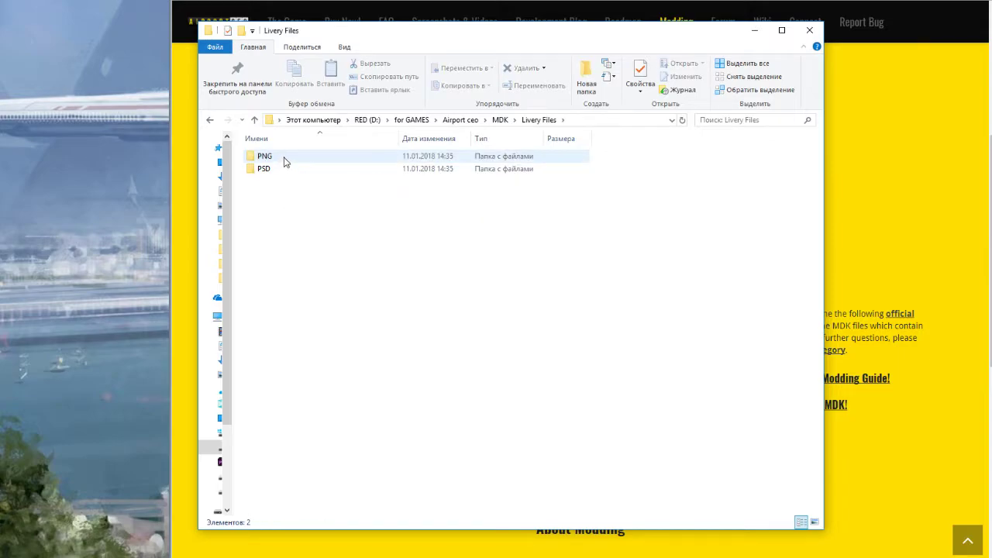
double_click(284, 160)
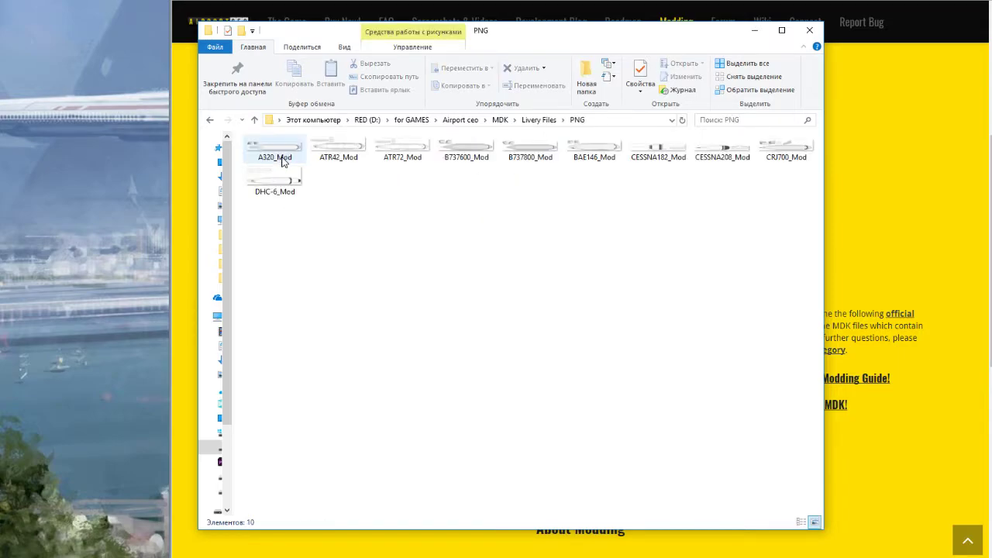
Step: View the PSD folder, recheck the PNG folder in Livery Files, and return to the MDK folder
key("alt+Left")
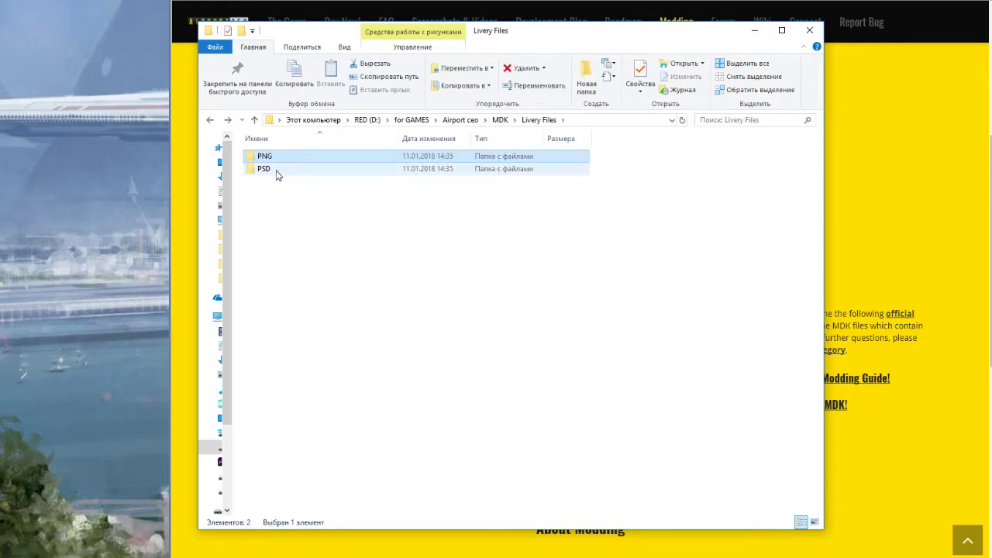
double_click(278, 171)
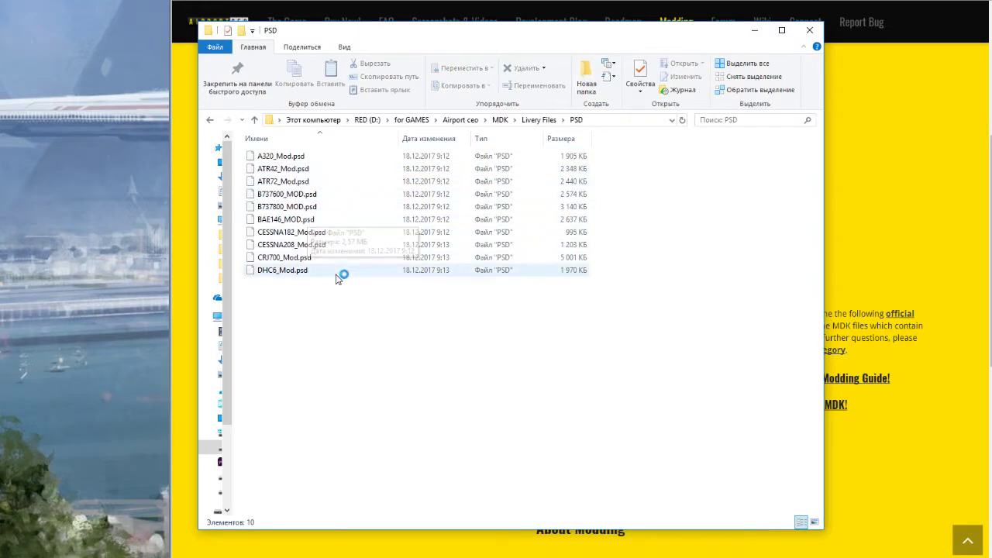
key("alt+Left")
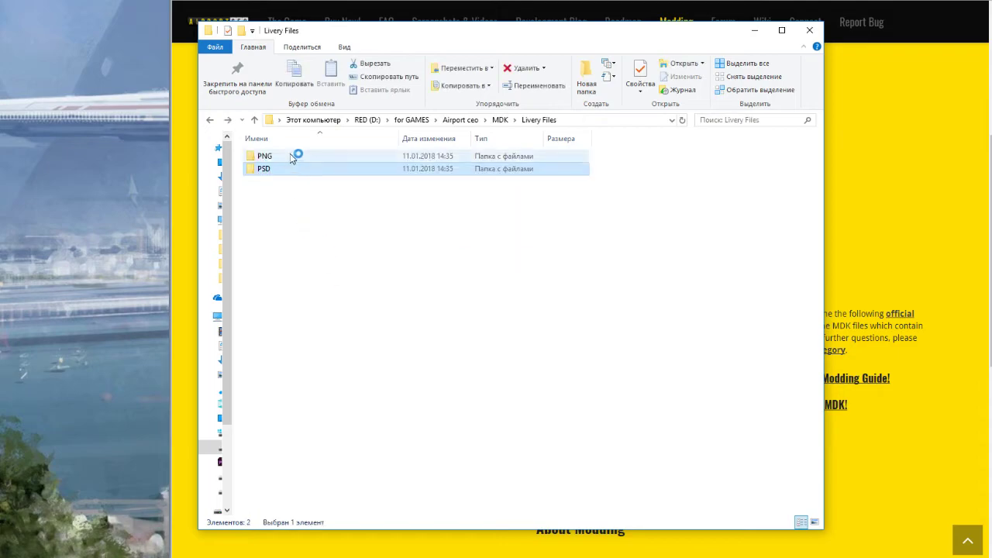
double_click(292, 157)
key("alt+Left")
key("alt+Left")
Step: Open the Example Airline folder in Mod Example under Airlines to view its contents
double_click(297, 171)
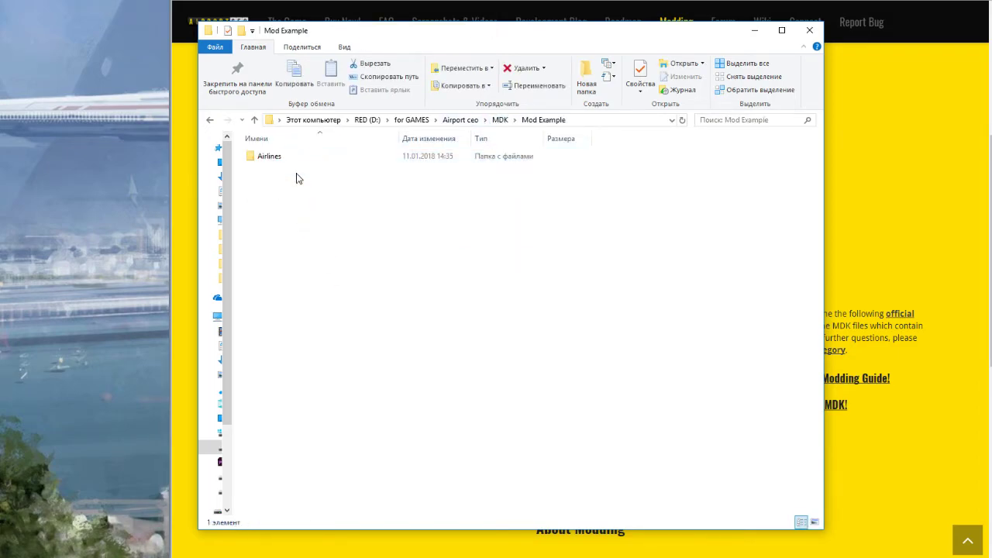
double_click(283, 160)
left_click(297, 158)
double_click(297, 157)
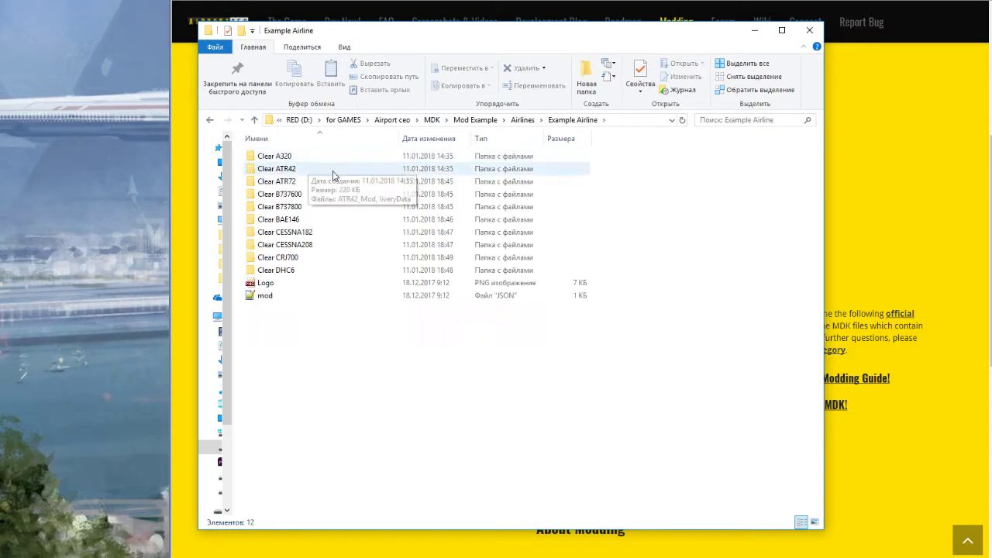
Step: Return through the MDK folders to the Airport ceo folder and shift the window off the web page
key("alt+Left")
key("alt+Left")
key("alt+Left")
key("alt+Left")
left_click_drag(431, 39, 423, 41)
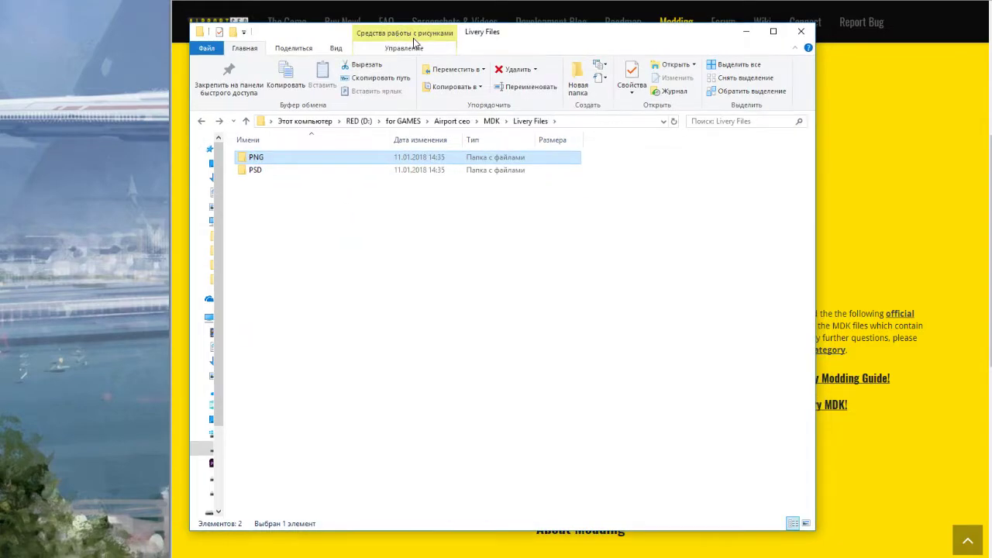
left_click_drag(546, 35, 487, 39)
key("alt+Left")
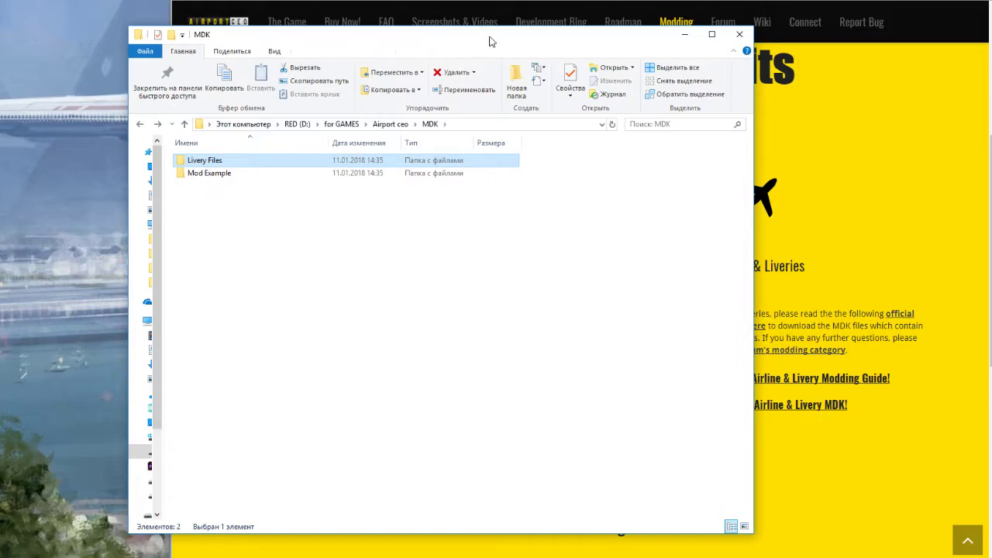
key("alt+Left")
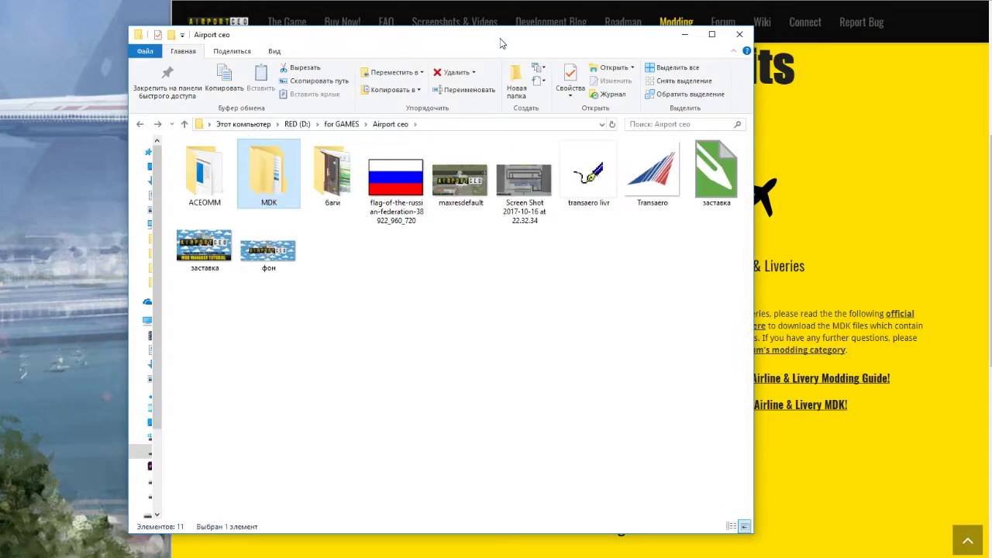
left_click_drag(499, 43, 460, 42)
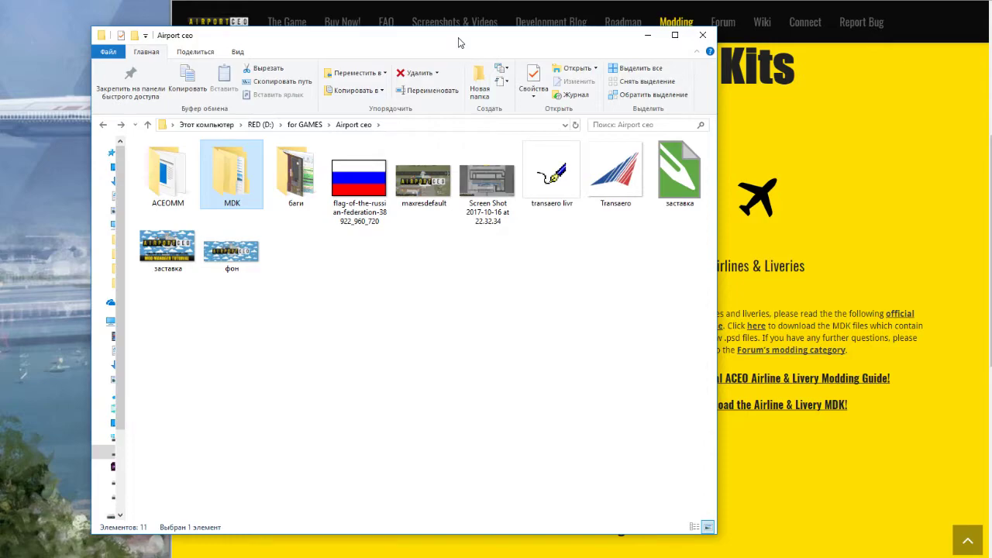
Step: Open the ACEOMM folder, view the program files in its ACEOMM subfolder, and return to the parent folder
left_click_drag(323, 47, 393, 34)
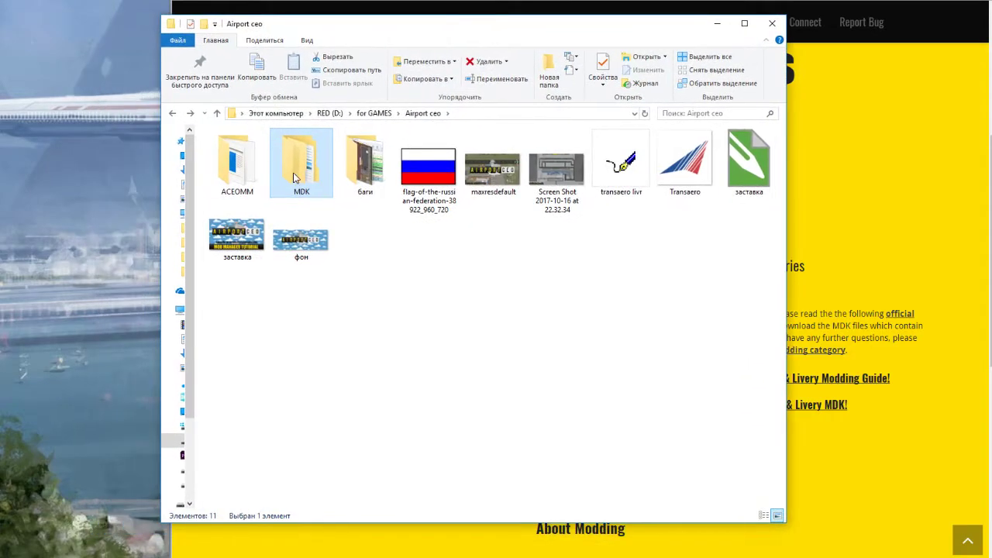
double_click(255, 164)
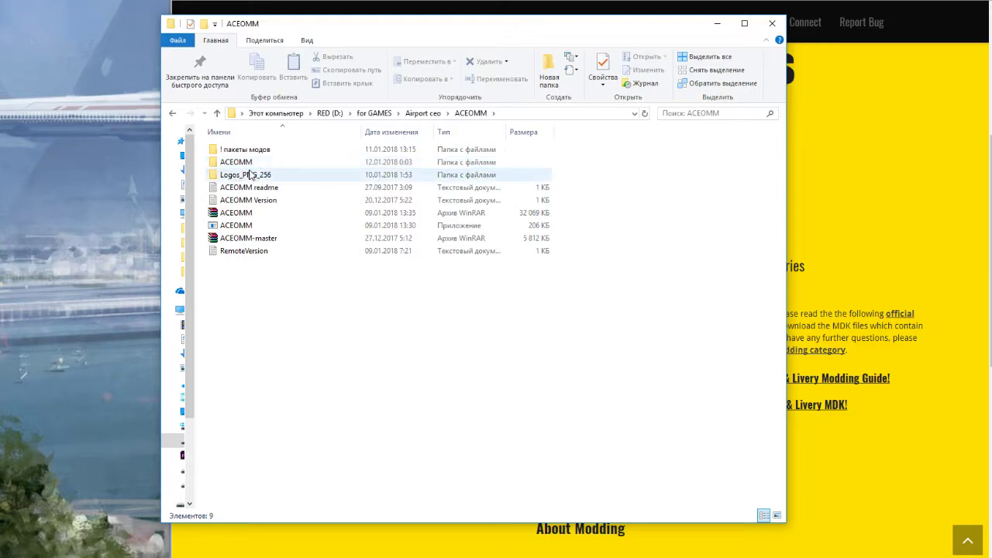
double_click(256, 163)
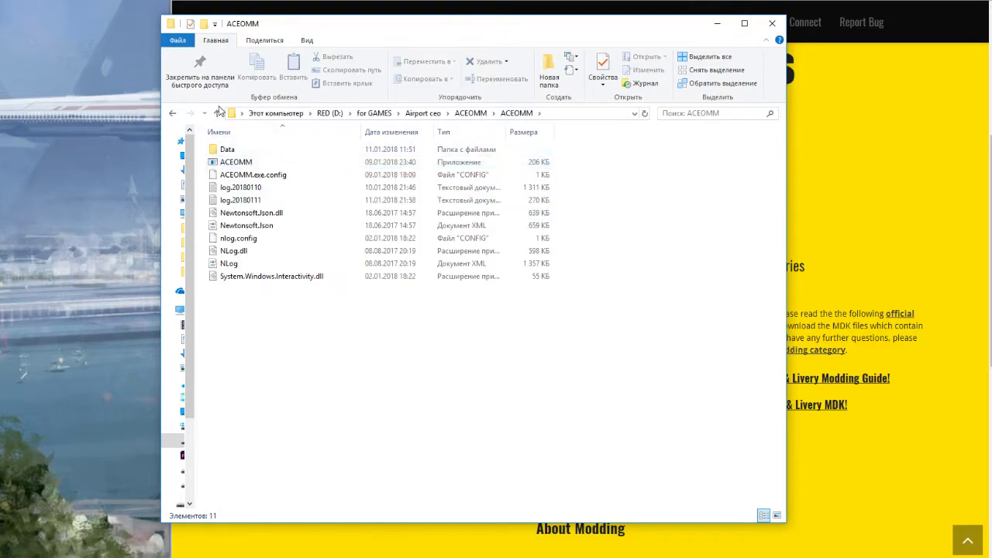
left_click(172, 113)
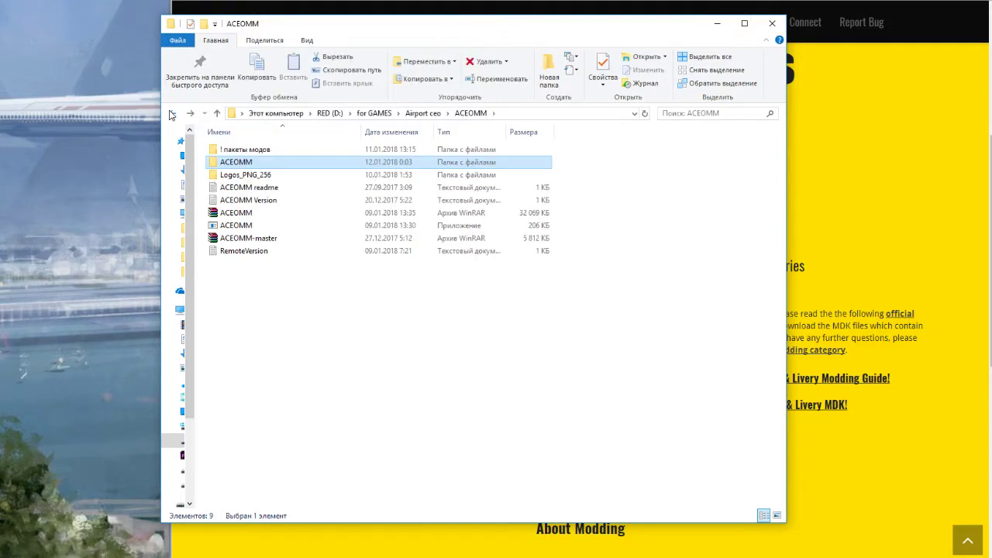
Step: Open the 737-800 livery folder in the ACEOMM program folder, under Data, Liveries, Boeing
left_click(248, 214)
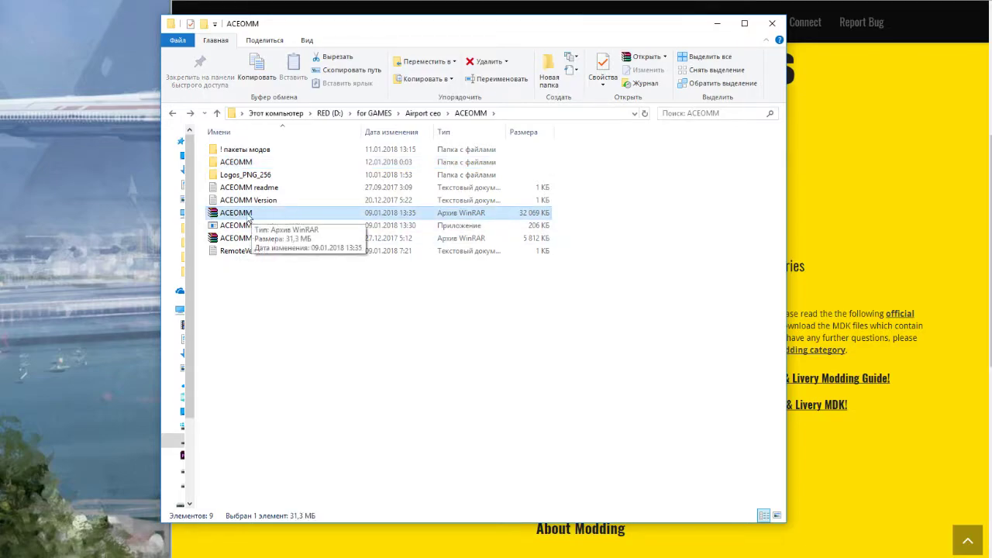
double_click(241, 162)
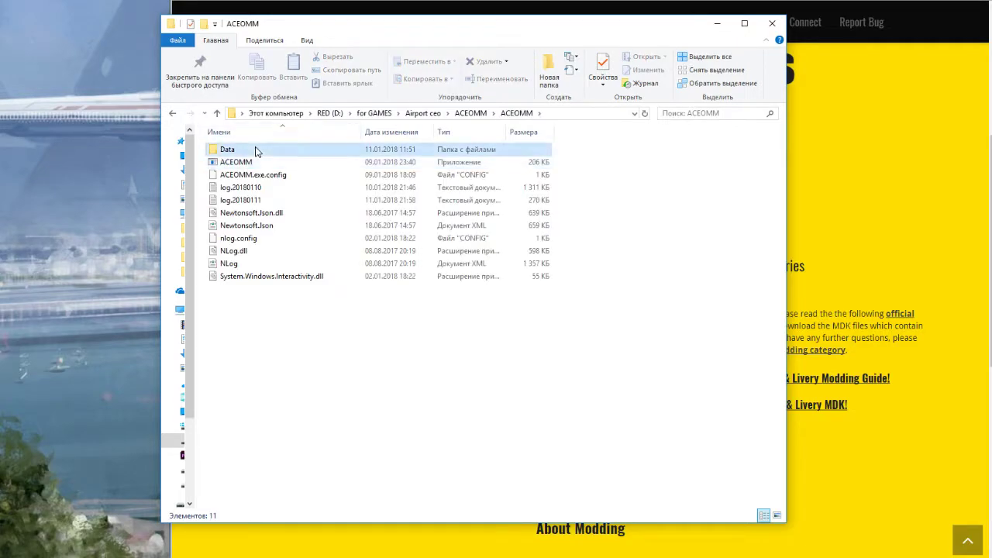
double_click(255, 151)
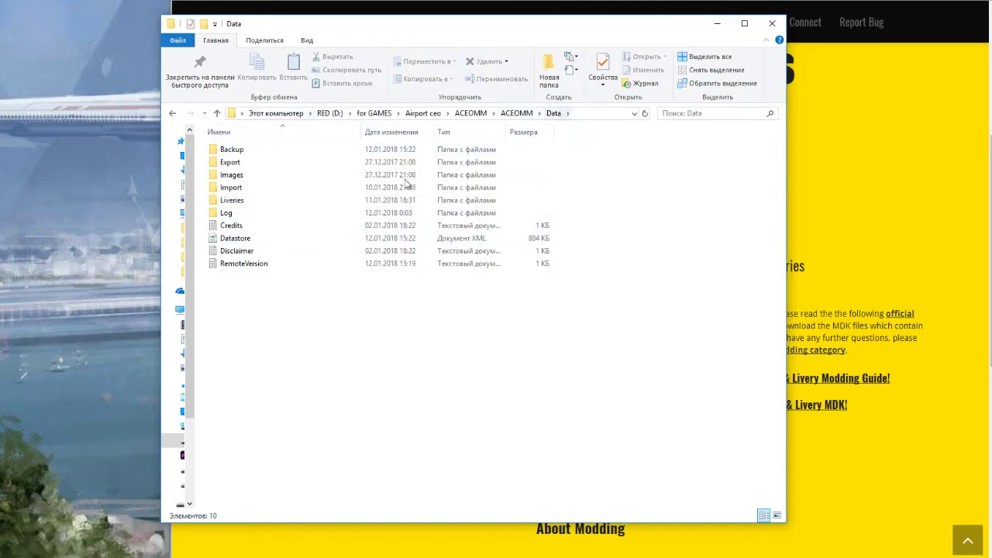
double_click(250, 203)
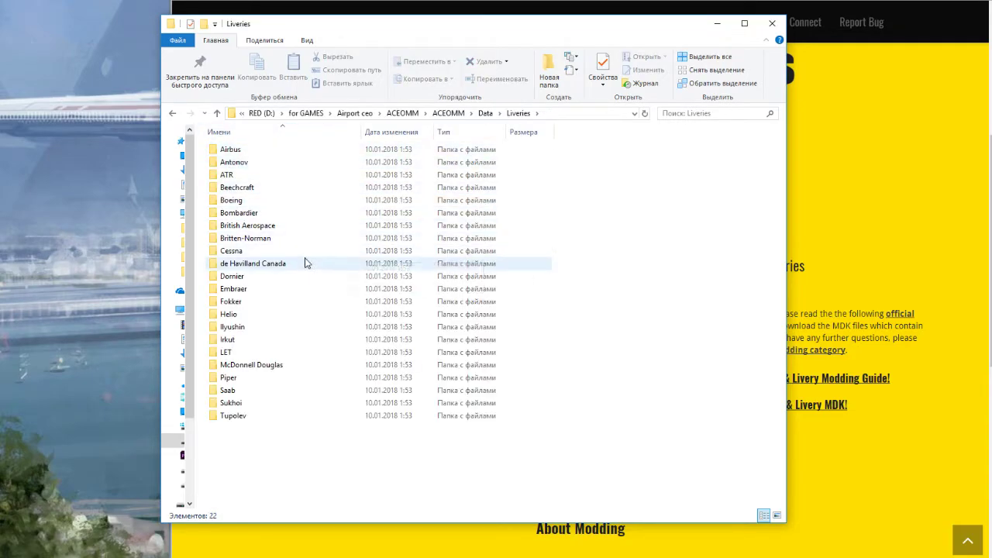
double_click(259, 203)
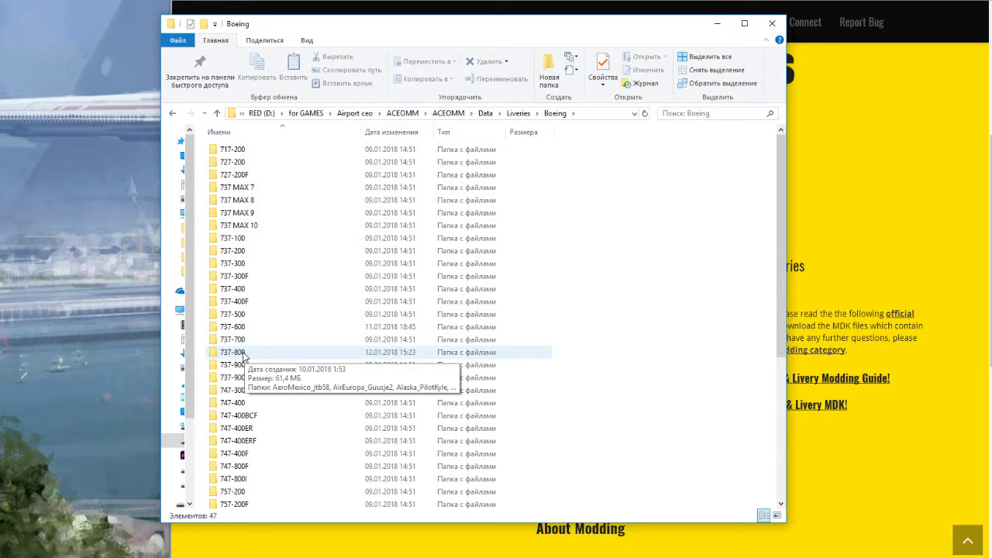
double_click(232, 352)
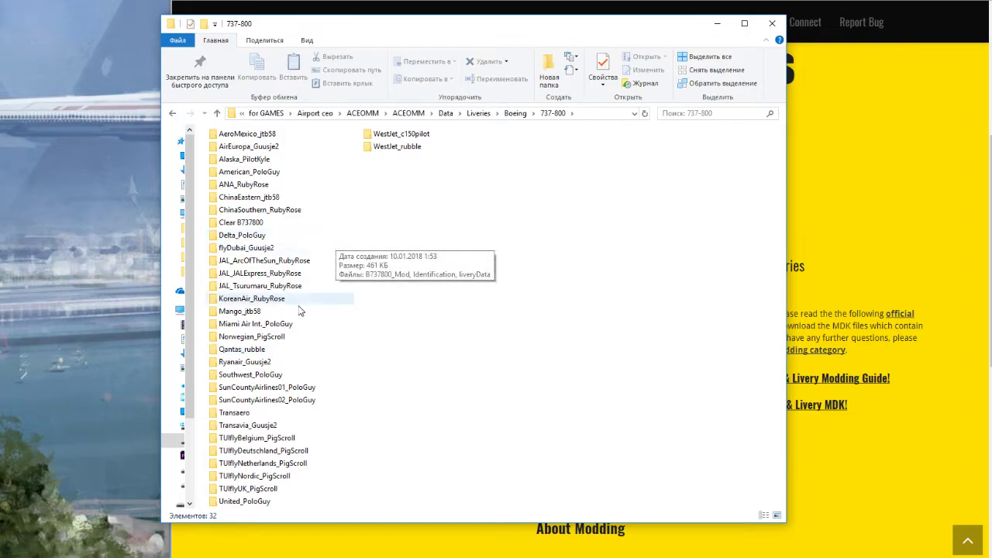
Step: Create a new folder named Best Air in the 737-800 folder
left_click(549, 72)
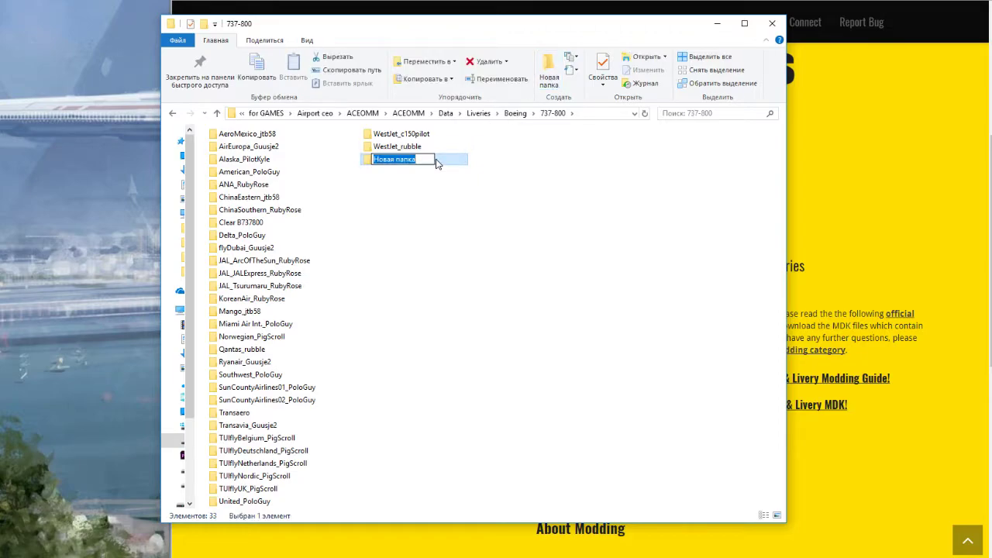
type("Иу")
key("BackSpace")
key("BackSpace")
key("BackSpace")
key("BackSpace")
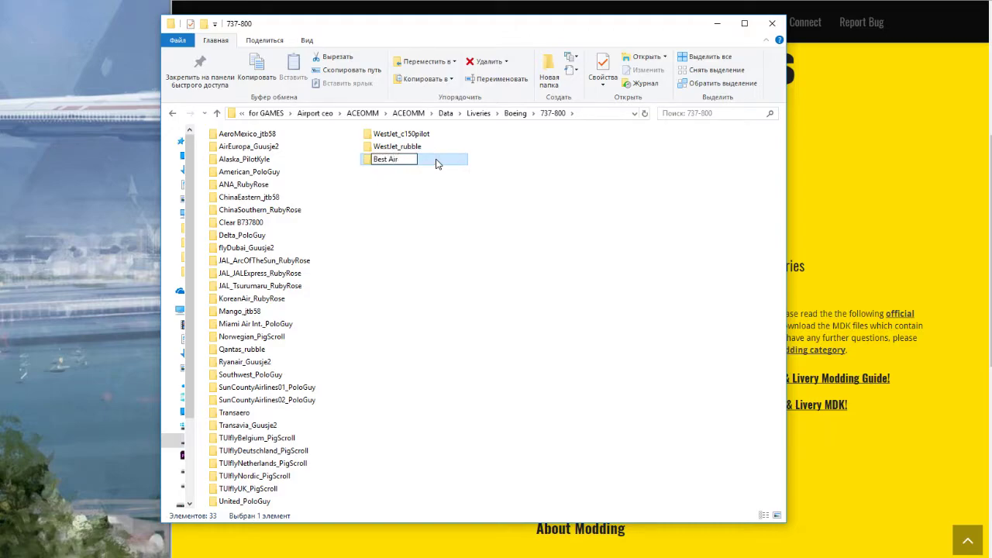
key("Return")
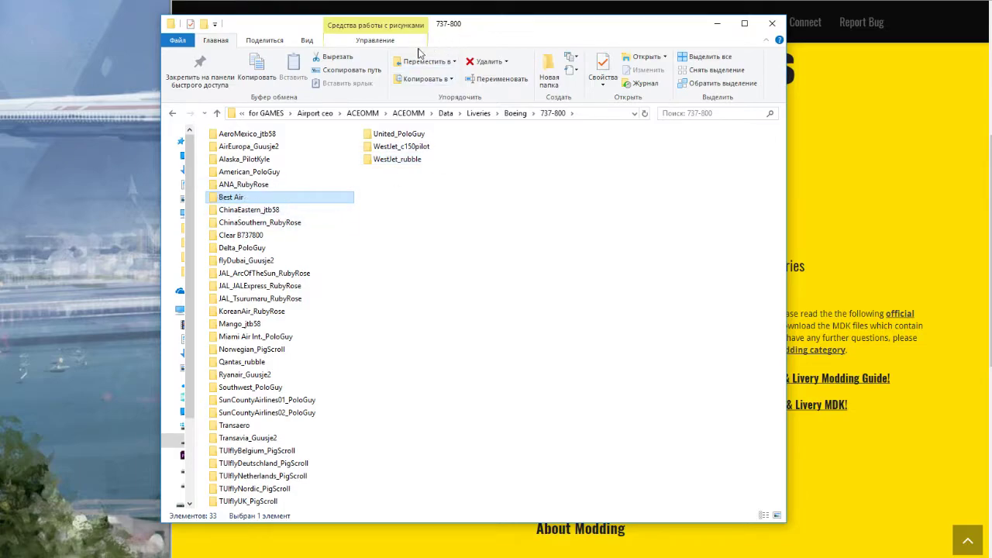
Step: Open the Clear B737800 folder in Airport ceo's MDK folder, under Mod Example, Airlines, Example Airline
left_click(362, 114)
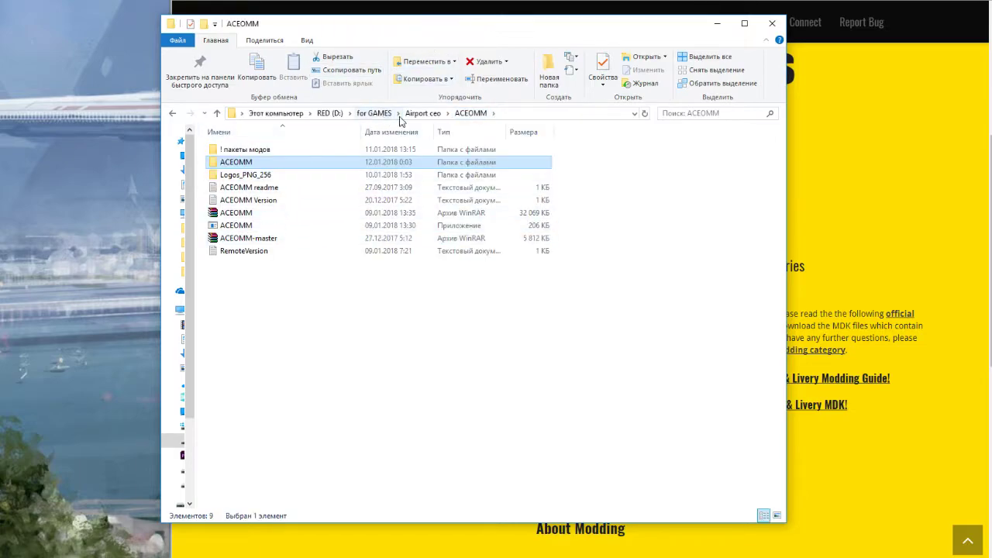
left_click(416, 118)
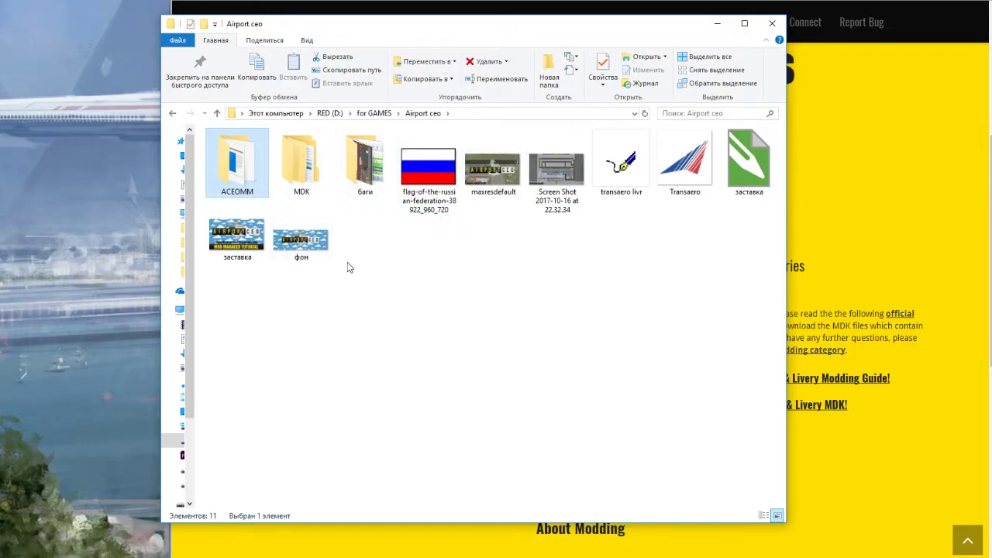
double_click(316, 192)
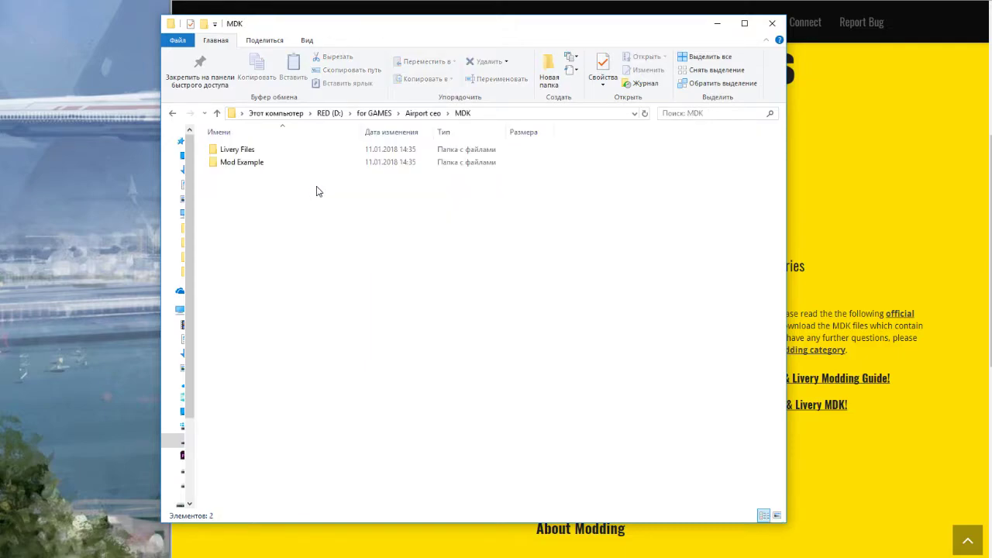
double_click(257, 167)
double_click(252, 158)
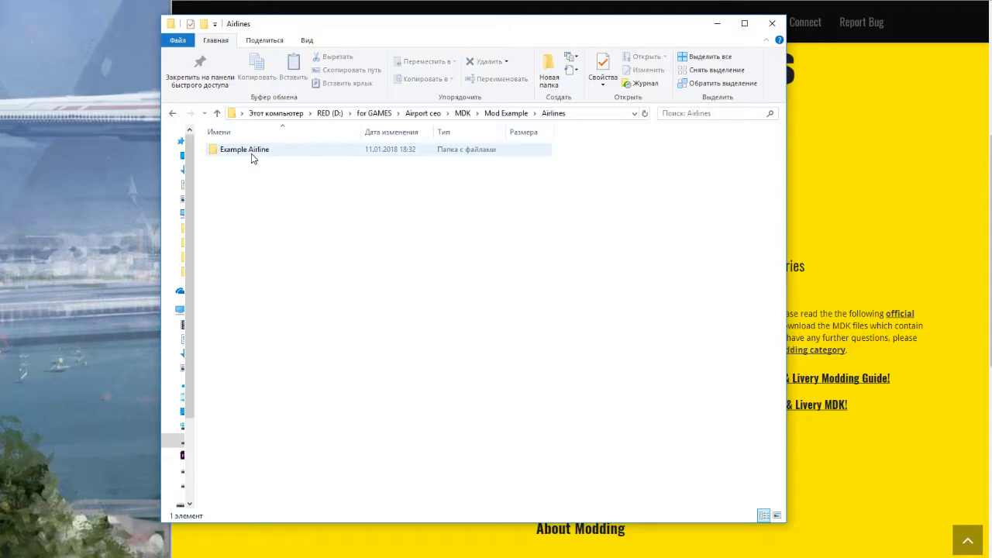
double_click(251, 157)
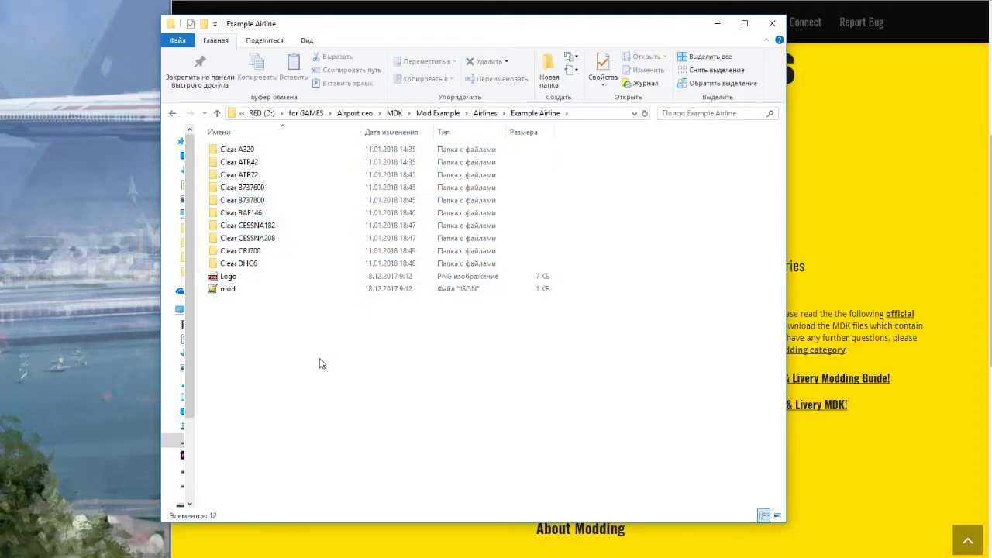
left_click(276, 204)
double_click(255, 203)
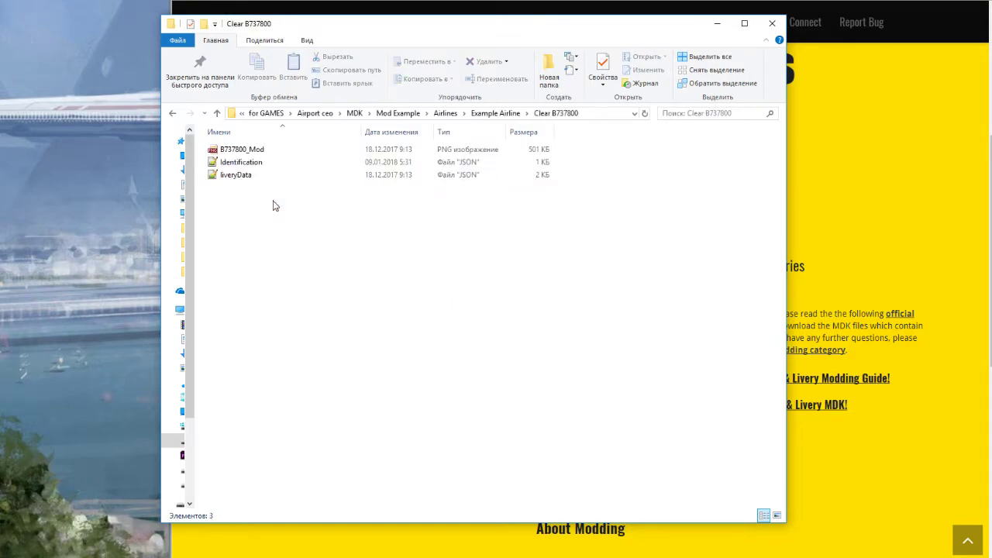
Step: Copy the B737800_Mod, Identification and liveryData files from the Clear B737800 folder
left_click(494, 116)
double_click(236, 200)
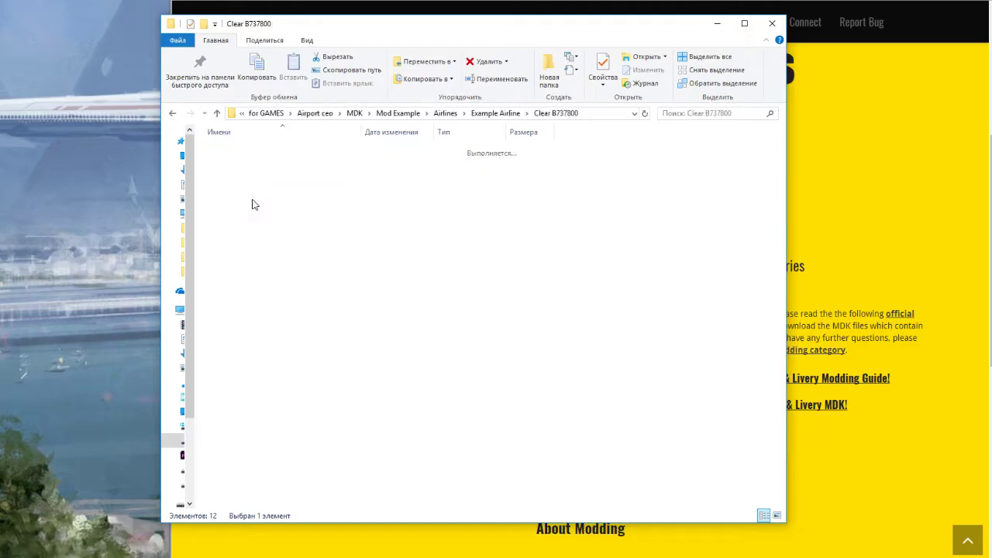
left_click_drag(243, 206, 234, 148)
right_click(234, 148)
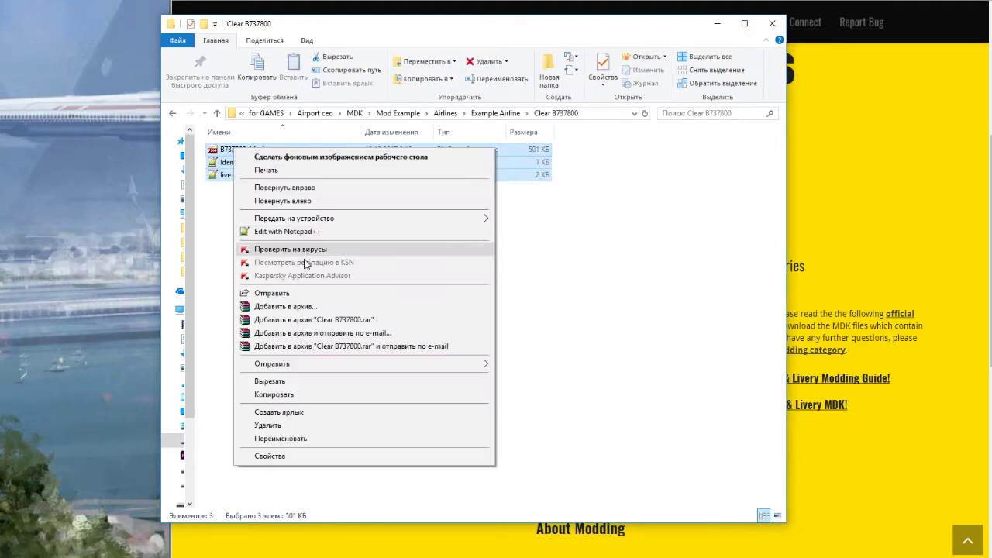
left_click(285, 395)
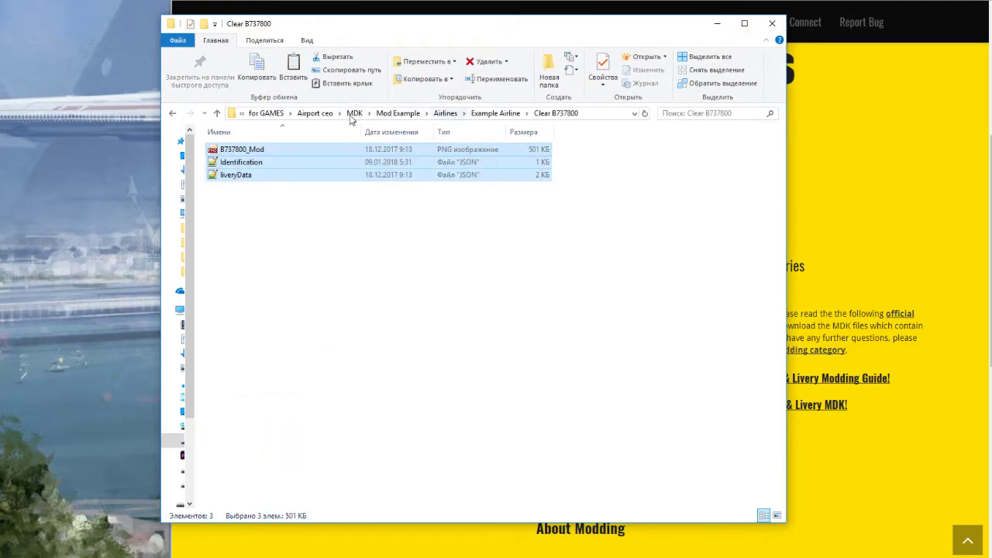
Step: Paste the copied livery files into the Best Air folder under ACEOMM, Data, Liveries, Boeing, 737-800
left_click(318, 114)
double_click(245, 181)
double_click(246, 162)
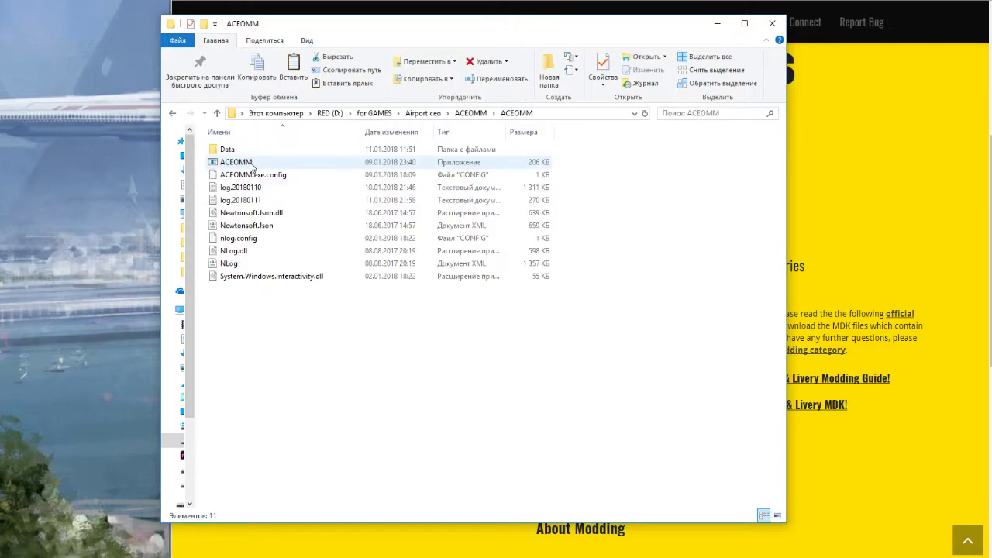
double_click(247, 151)
double_click(232, 200)
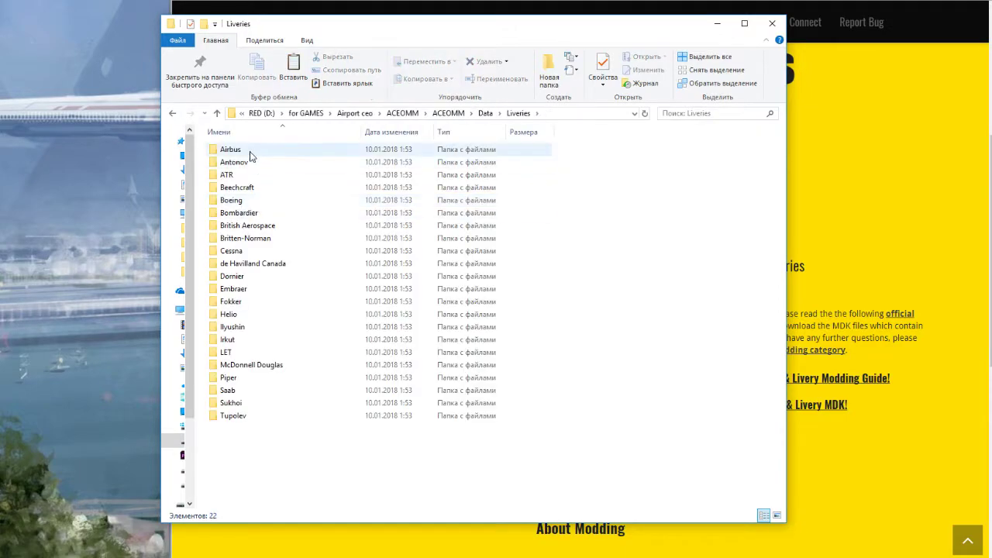
left_click(242, 202)
double_click(242, 202)
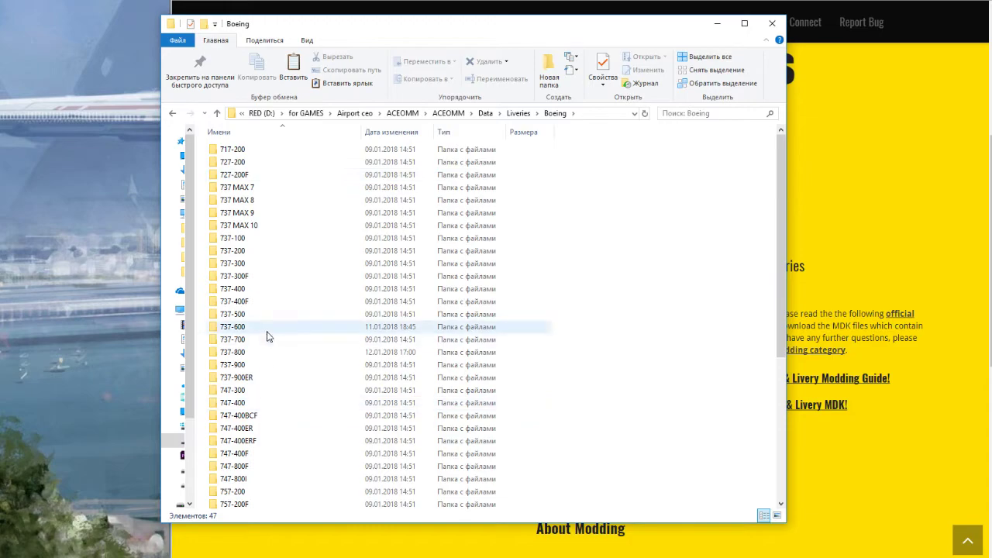
double_click(242, 349)
double_click(234, 197)
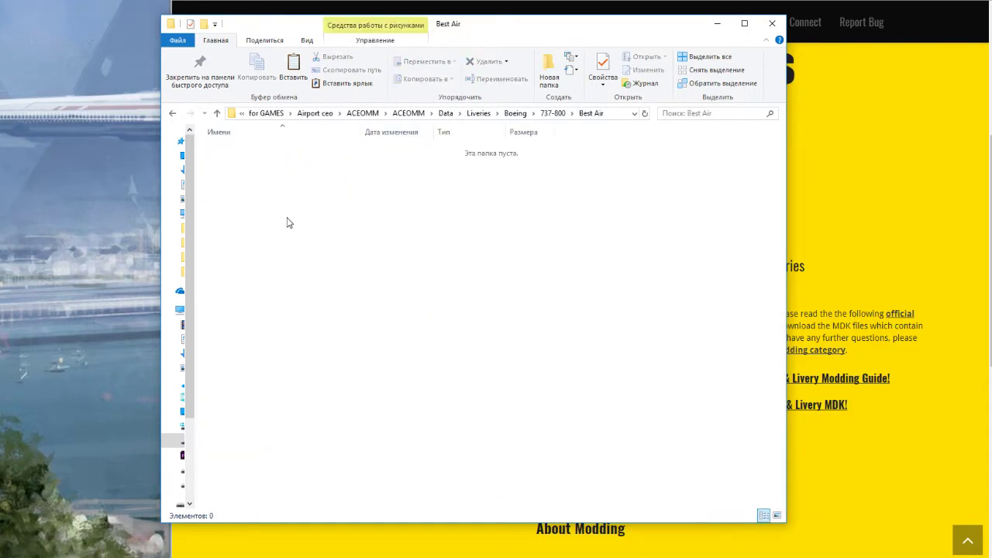
right_click(287, 221)
left_click(339, 302)
left_click(345, 299)
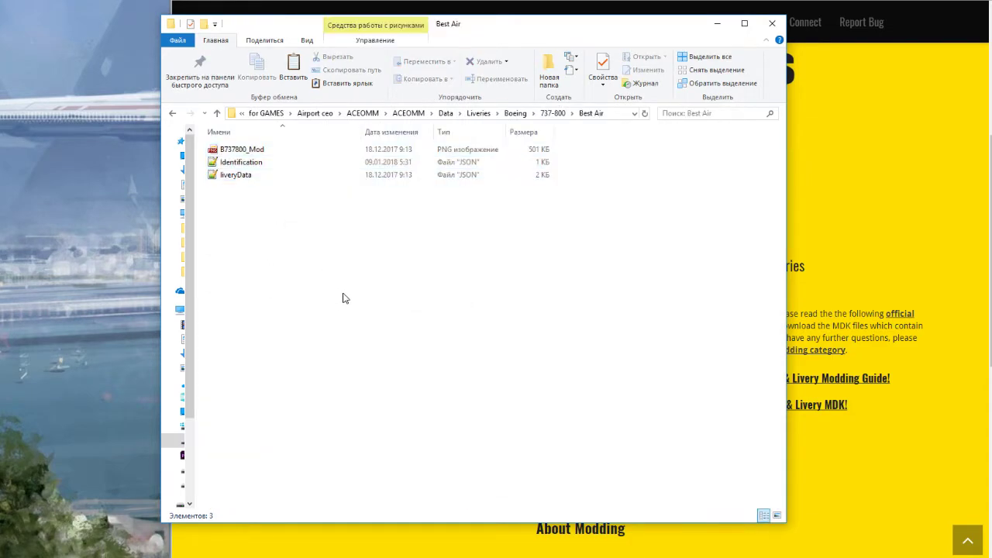
Step: In Best Air's Identification.json, set the author to Me and the airline to Best Air, save the file and close the editor
double_click(257, 167)
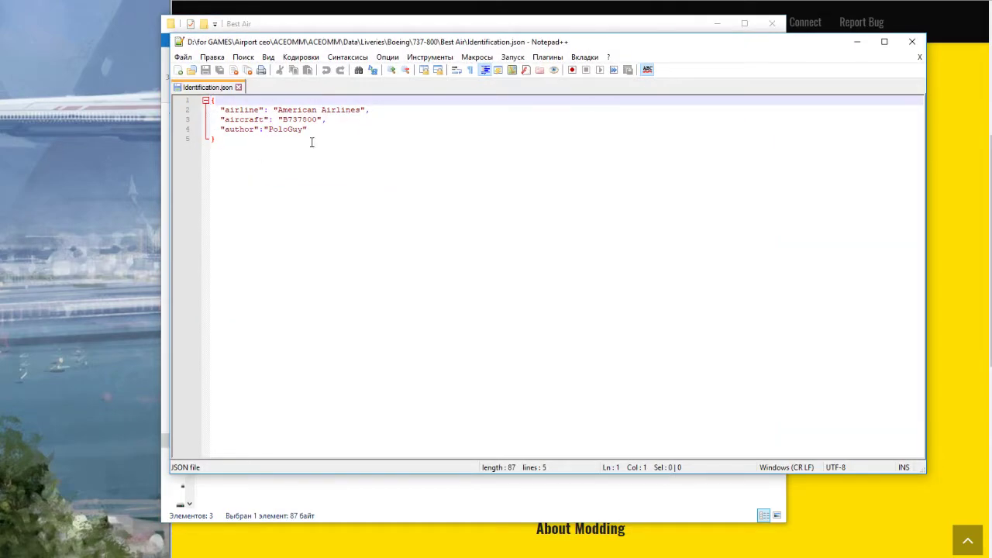
left_click_drag(297, 130, 269, 129)
type("Me")
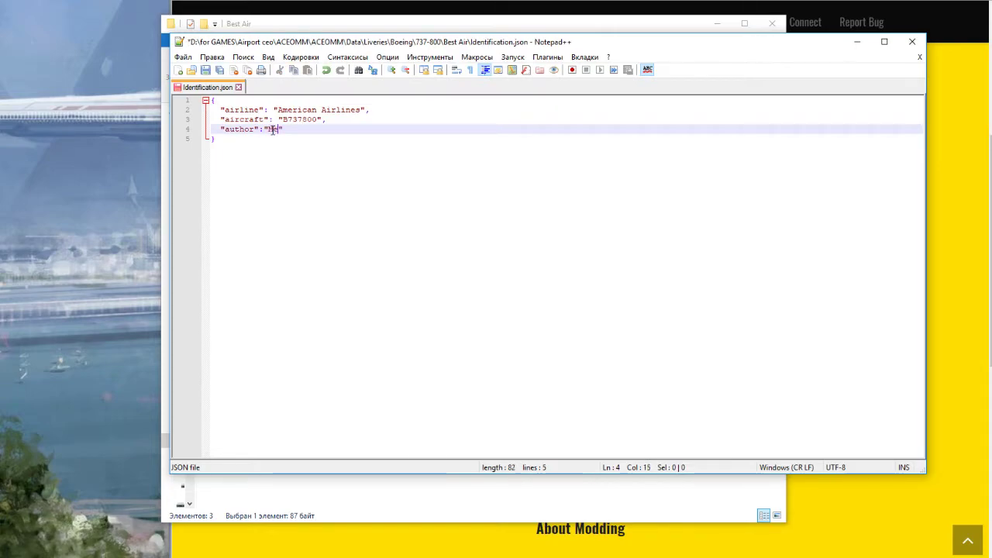
left_click_drag(364, 109, 277, 110)
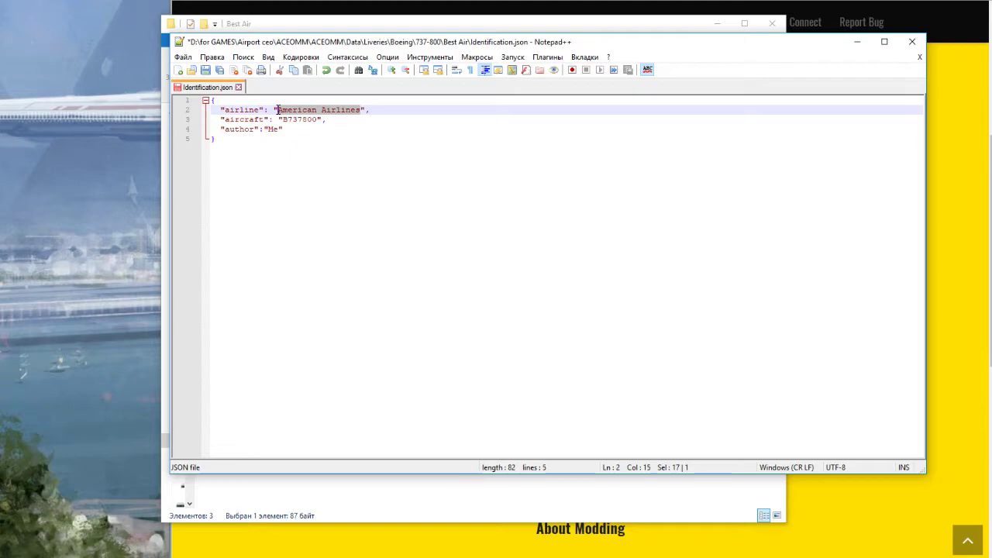
type("Best")
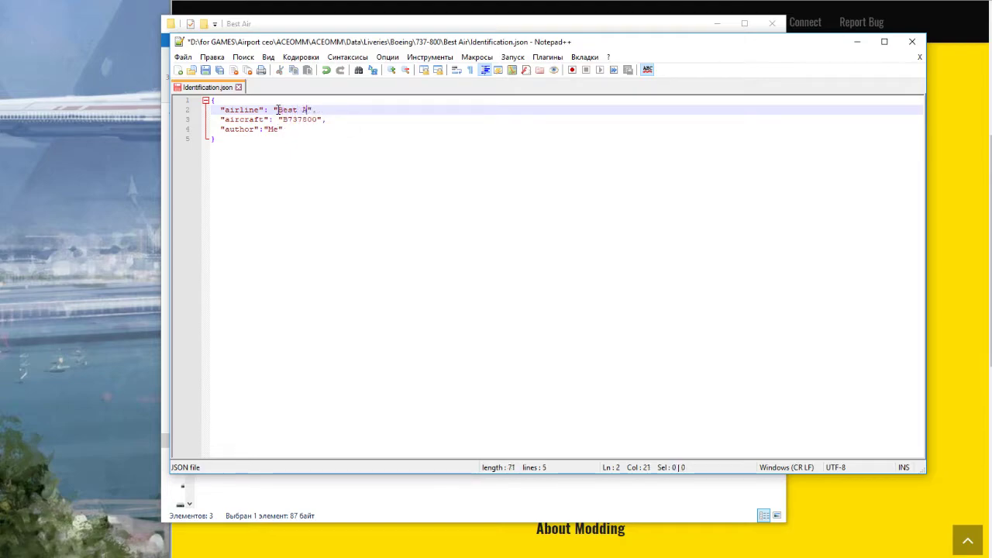
left_click(206, 71)
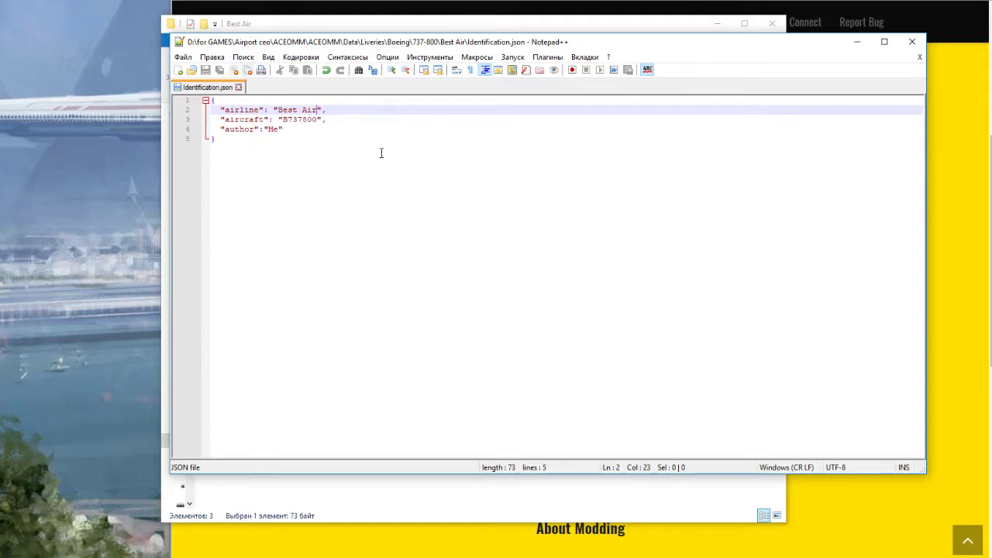
left_click_drag(333, 45, 324, 47)
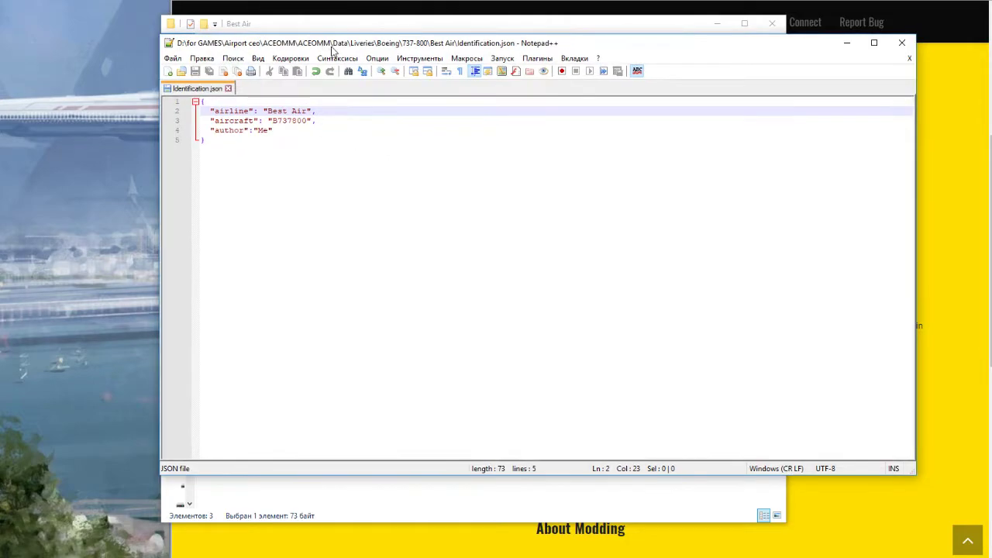
left_click(903, 45)
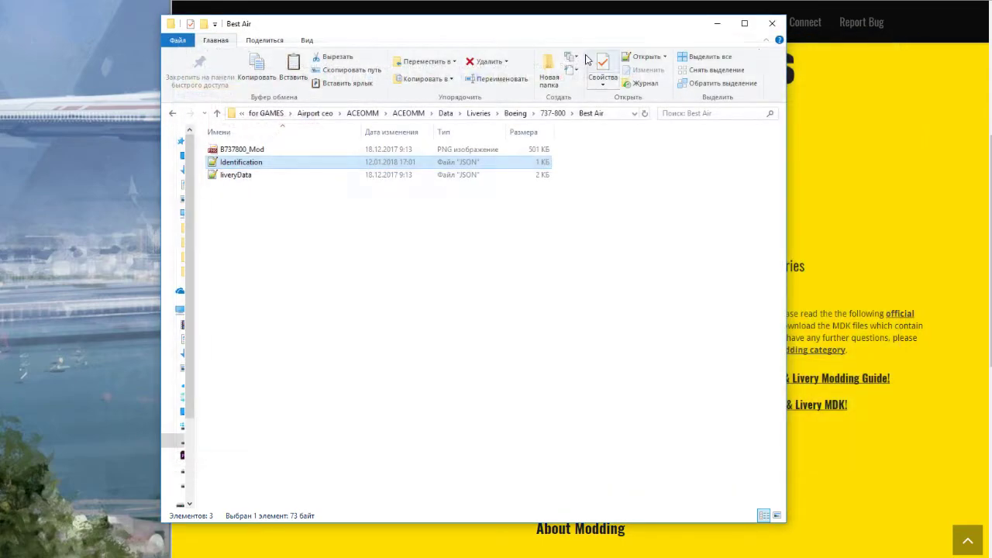
Step: View the contents of liveryData.json and the B737800_Mod livery image, closing each one and returning to the Best Air folder
double_click(260, 177)
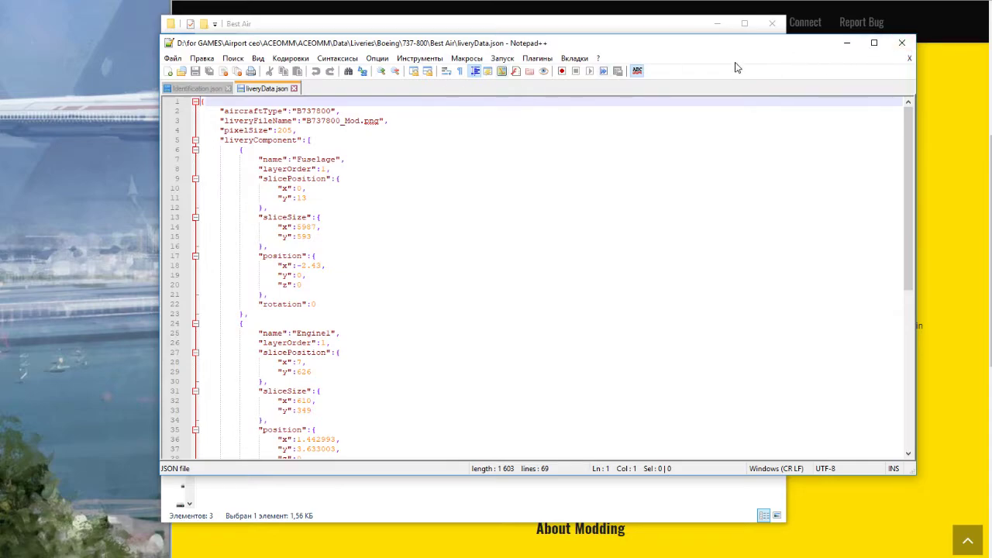
left_click(903, 45)
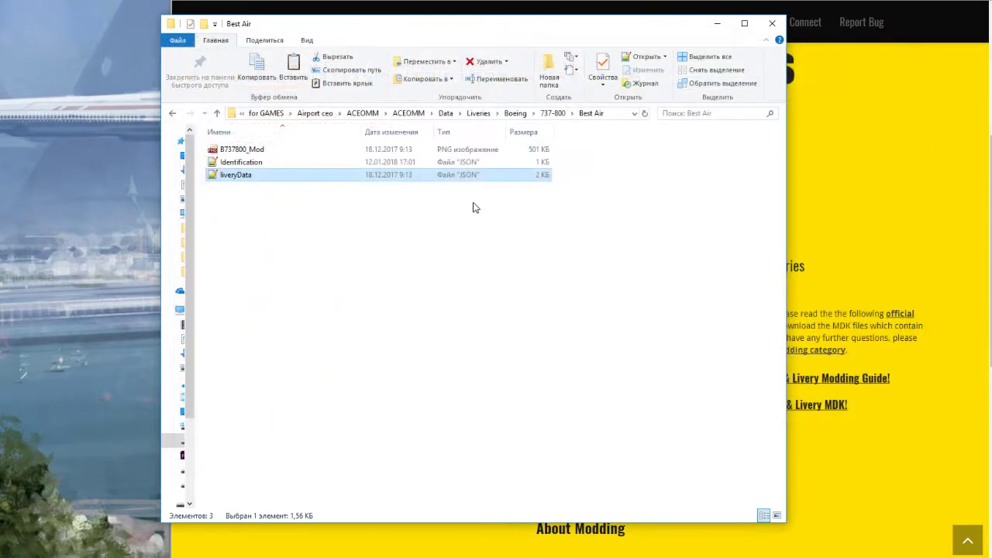
left_click(262, 150)
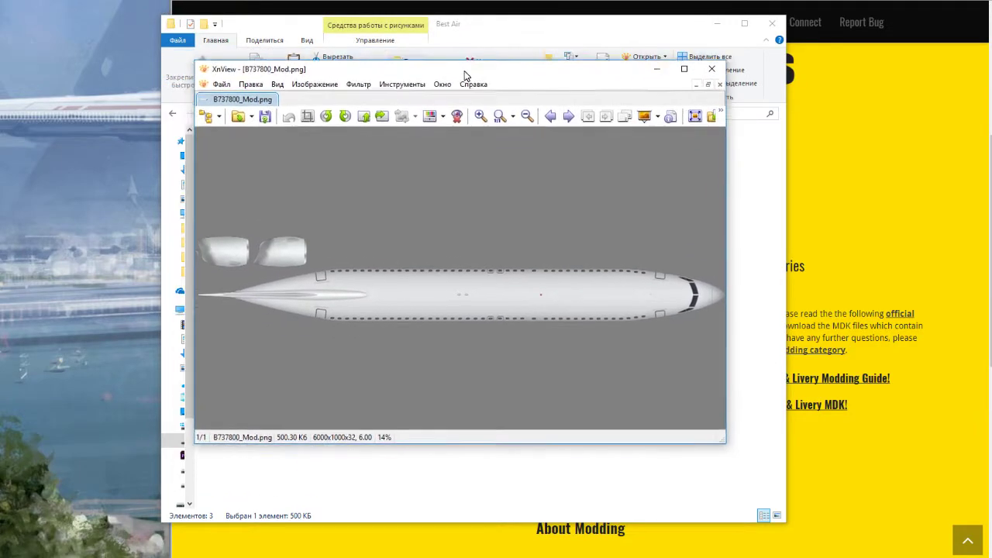
left_click_drag(192, 291, 118, 290)
left_click_drag(387, 49, 385, 65)
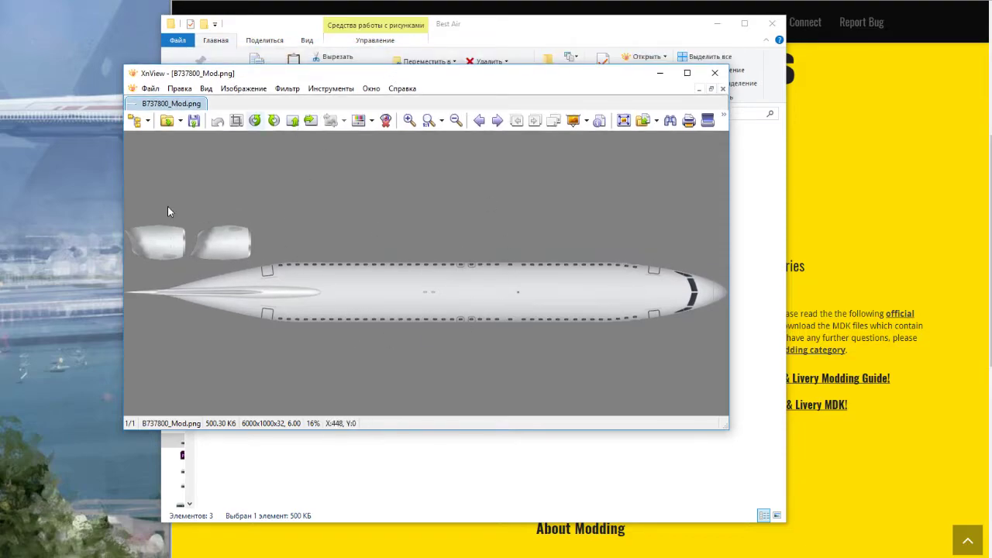
left_click(715, 73)
right_click(278, 152)
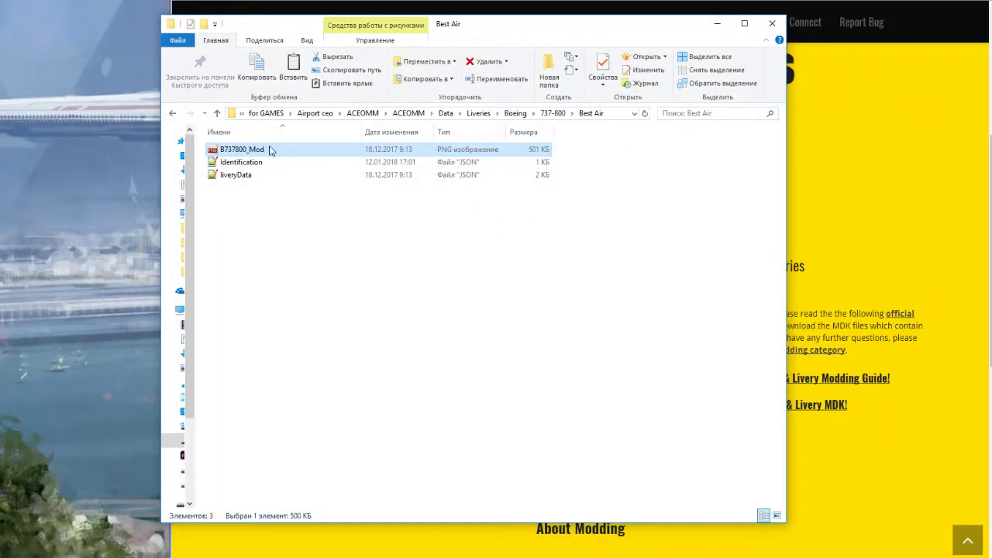
Step: Open the B737800_Mod image from the Best Air folder in Real-DRAW PRO
right_click(271, 150)
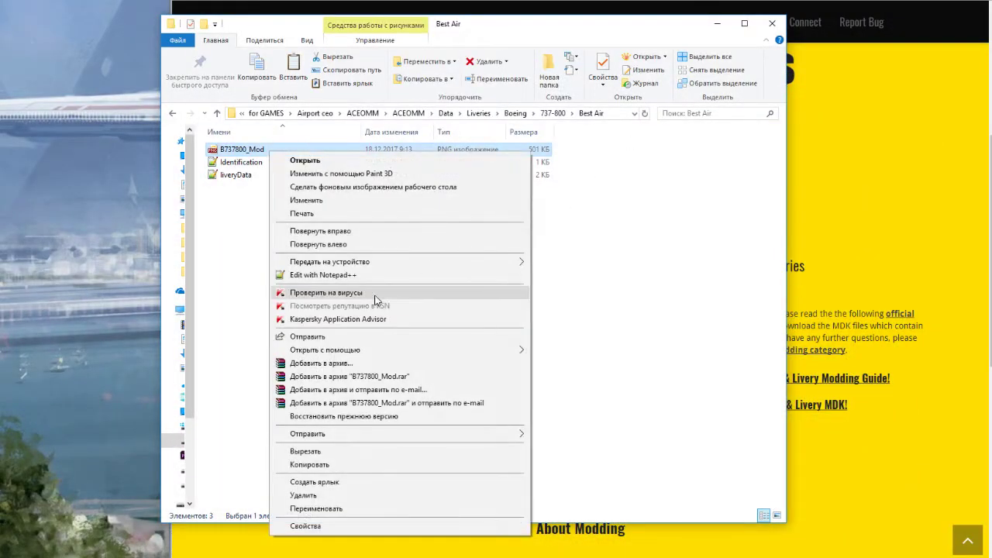
mouse_move(408, 351)
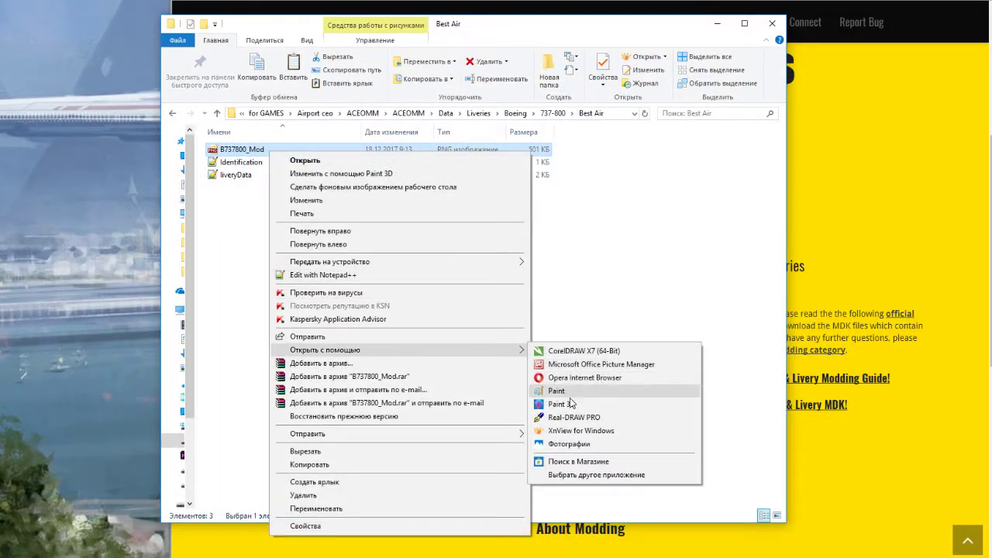
left_click(562, 417)
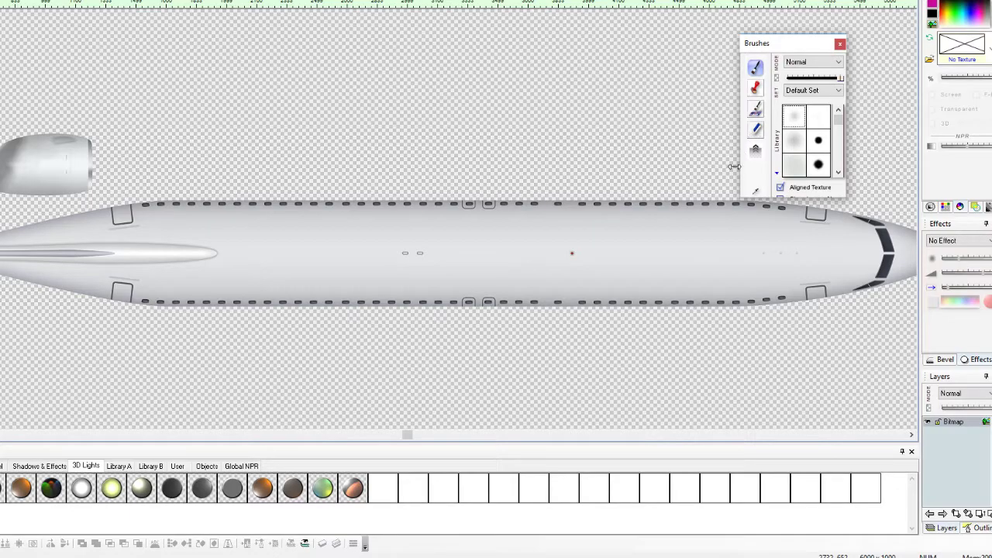
Step: Hand-paint the words BEST AIR in magenta along the aircraft fuselage with a hard round brush
left_click(819, 165)
left_click_drag(290, 225, 294, 280)
mouse_move(293, 221)
left_mouse_down()
mouse_move(319, 260)
mouse_move(297, 277)
left_mouse_up()
left_click_drag(340, 252, 377, 272)
mouse_move(412, 227)
left_mouse_down()
mouse_move(391, 261)
mouse_move(441, 272)
left_mouse_up()
mouse_move(506, 275)
left_mouse_down()
mouse_move(531, 262)
mouse_move(534, 271)
left_mouse_up()
mouse_move(503, 259)
left_mouse_down()
mouse_move(540, 252)
mouse_move(547, 271)
left_mouse_up()
left_click(540, 220)
mouse_move(570, 218)
left_mouse_down()
mouse_move(565, 268)
mouse_move(568, 256)
left_mouse_up()
Step: Paint a magenta heart on the fuselage after the words BEST AIR, undoing the first attempt
left_click_drag(648, 225, 653, 248)
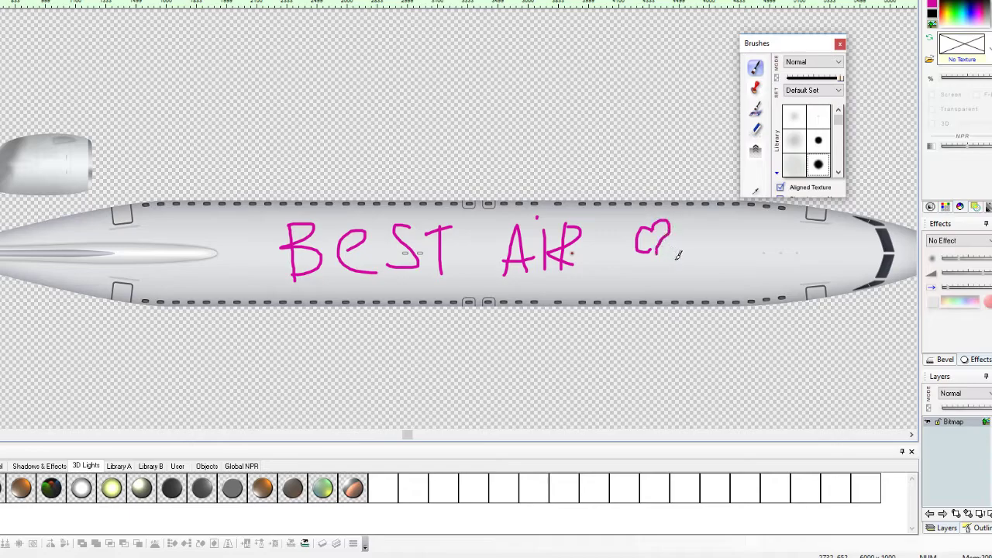
key("ctrl+z")
key("ctrl+z")
left_click_drag(660, 232, 673, 262)
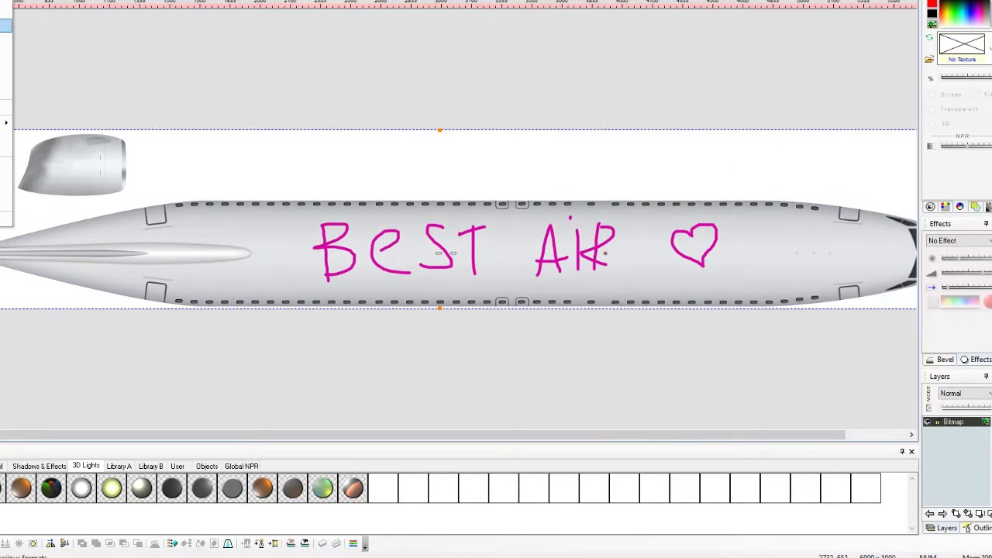
Step: Export the livery as a transparent PNG, replacing B737800_Mod in the Best Air folder under Data, Liveries, Boeing, 737-800
left_click(7, 25)
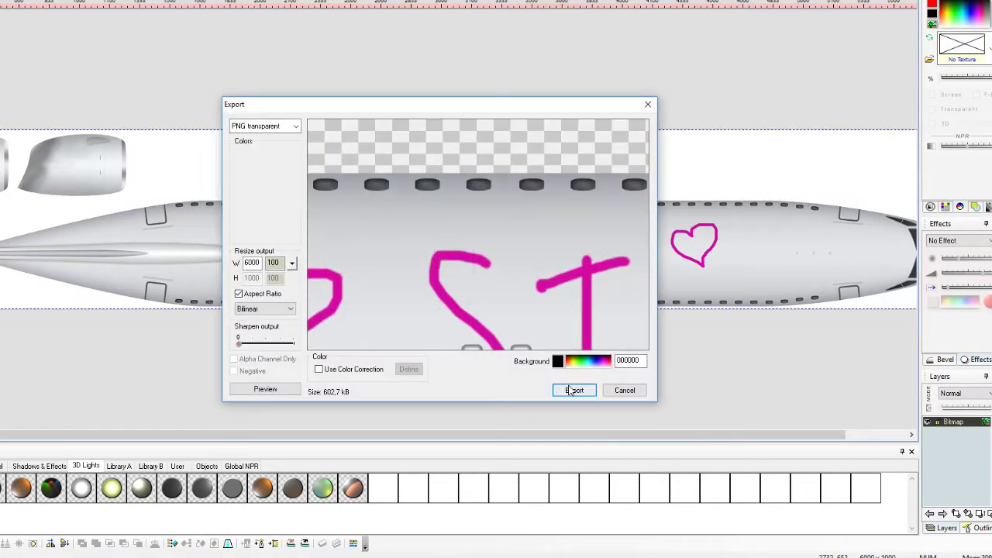
left_click(574, 390)
double_click(355, 233)
double_click(346, 193)
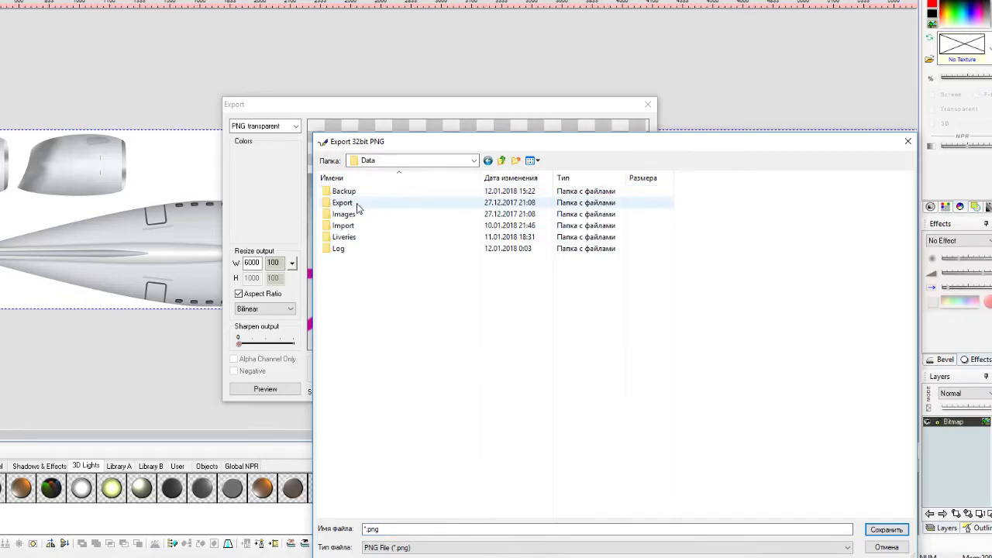
double_click(353, 238)
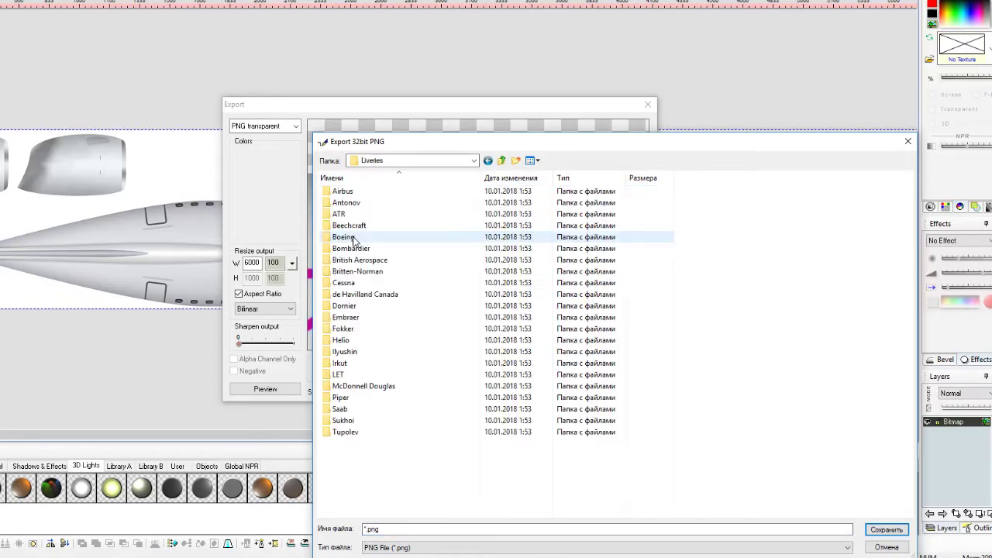
double_click(345, 237)
double_click(377, 375)
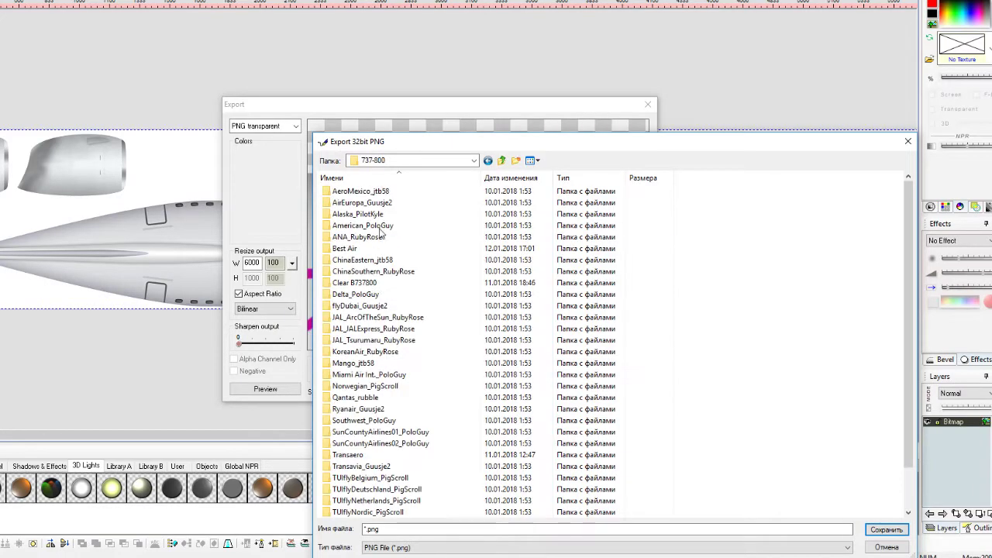
double_click(346, 249)
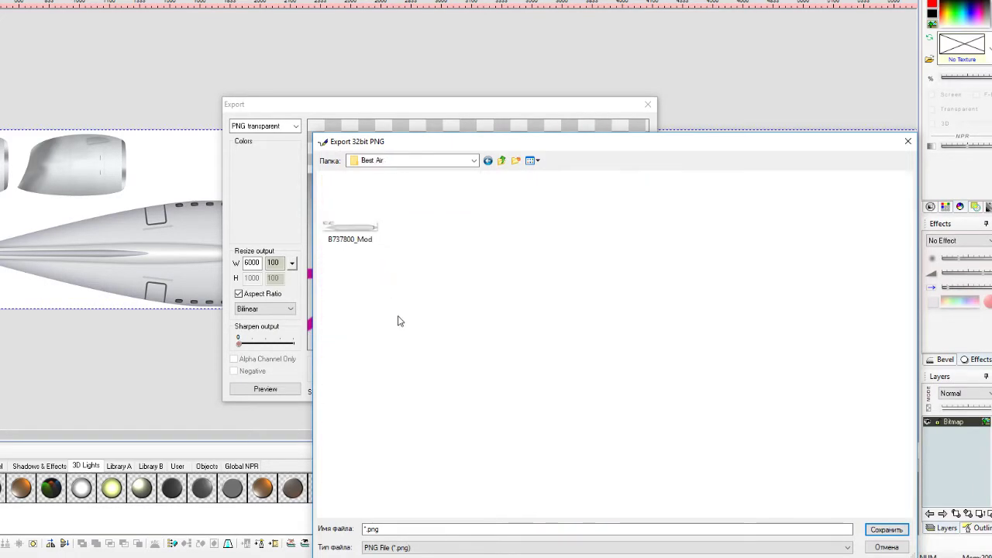
double_click(357, 242)
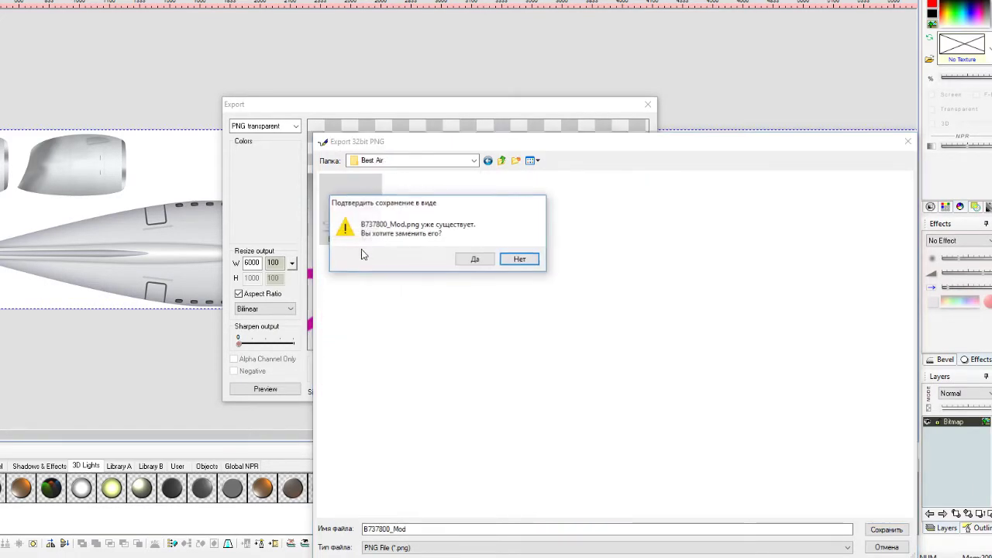
left_click(476, 261)
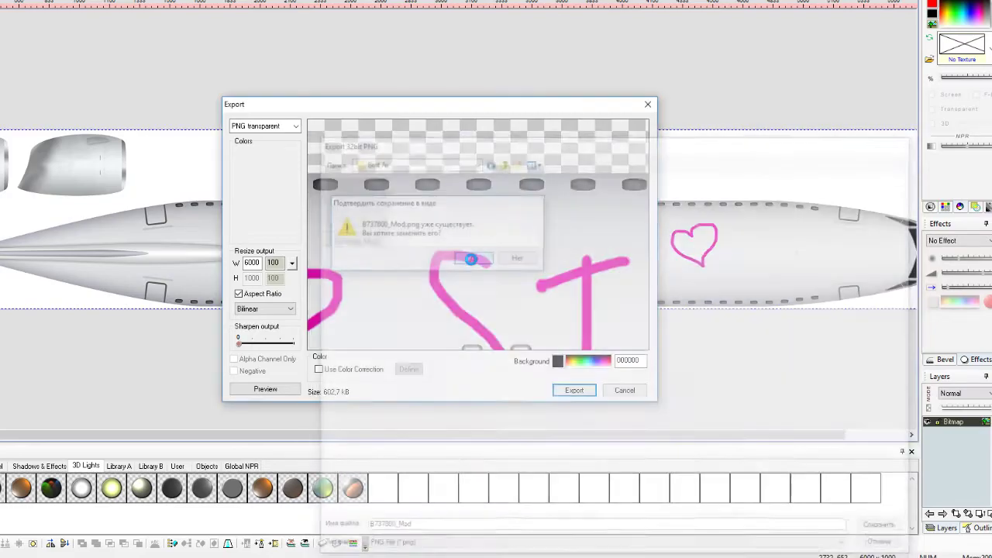
left_click(573, 391)
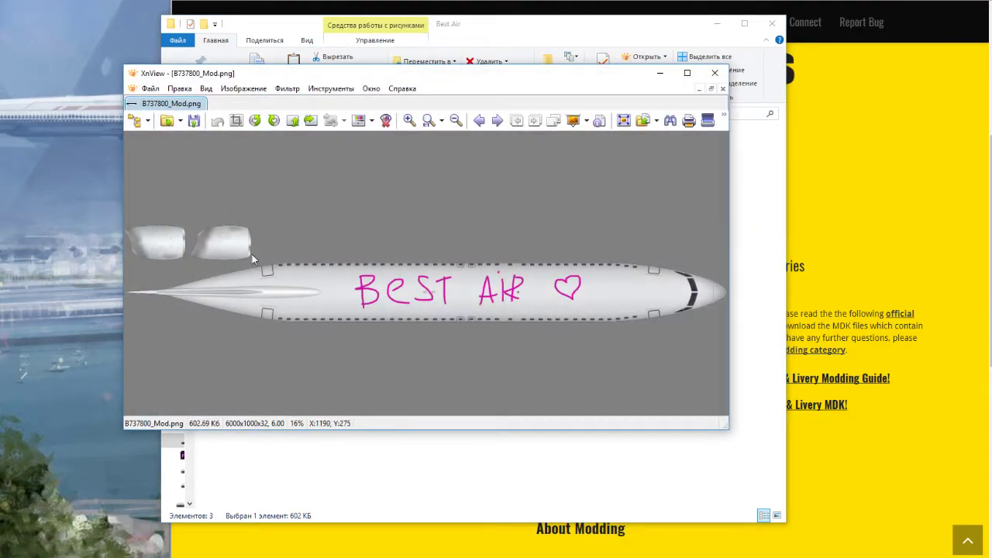
Step: Close the livery preview, return to the inner ACEOMM folder and launch the ACEOMM application
left_click(713, 74)
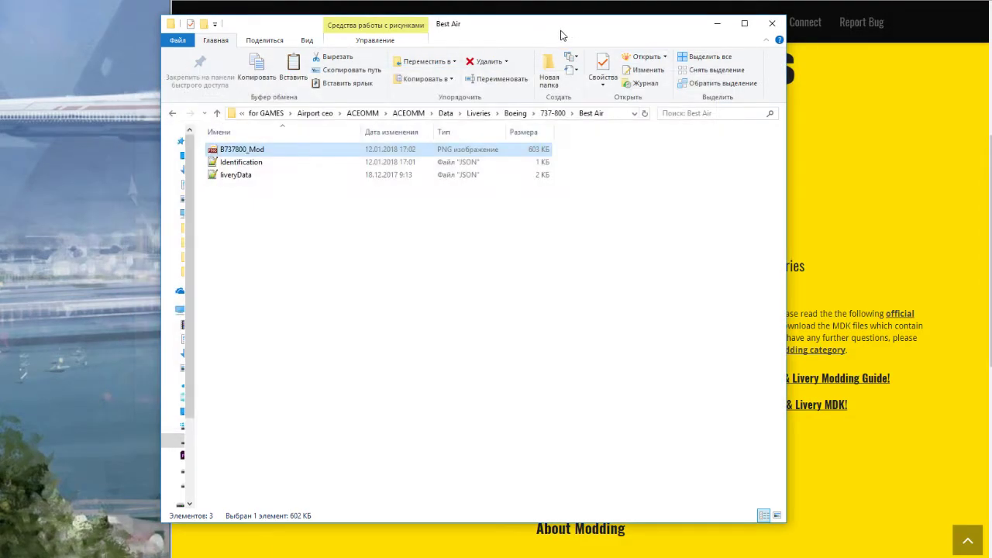
left_click_drag(542, 35, 539, 36)
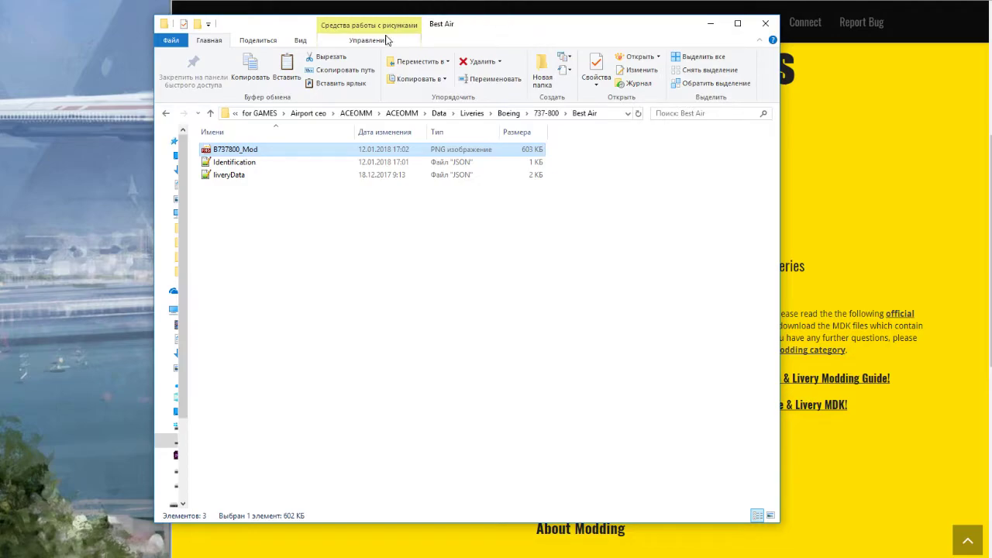
left_click_drag(540, 31, 493, 21)
left_click(553, 107)
left_click(517, 107)
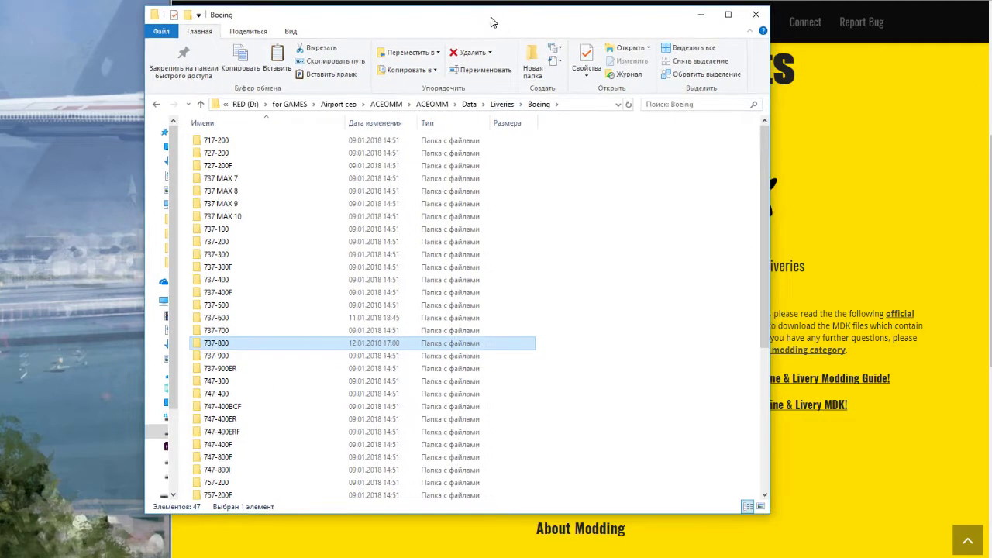
left_click(431, 105)
left_click(414, 107)
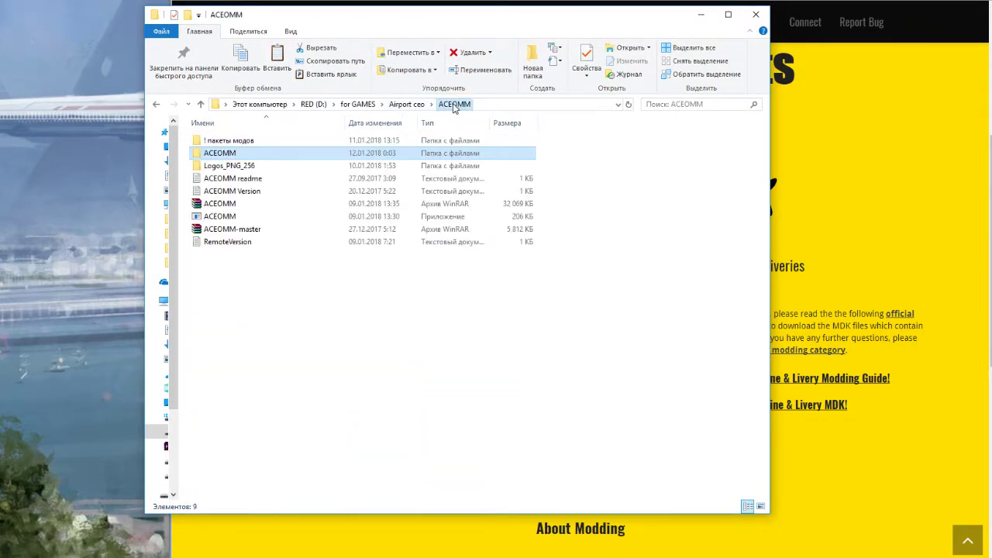
double_click(252, 155)
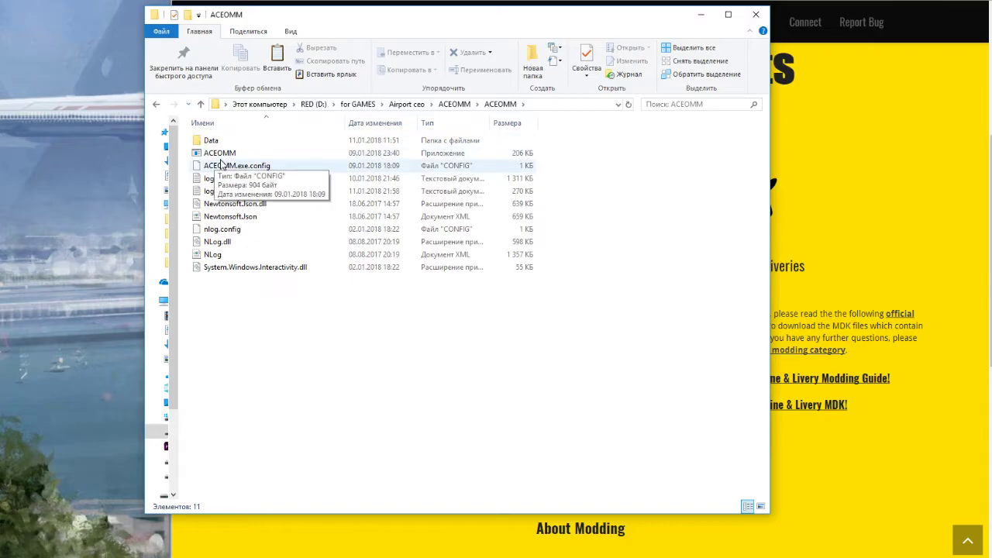
double_click(225, 154)
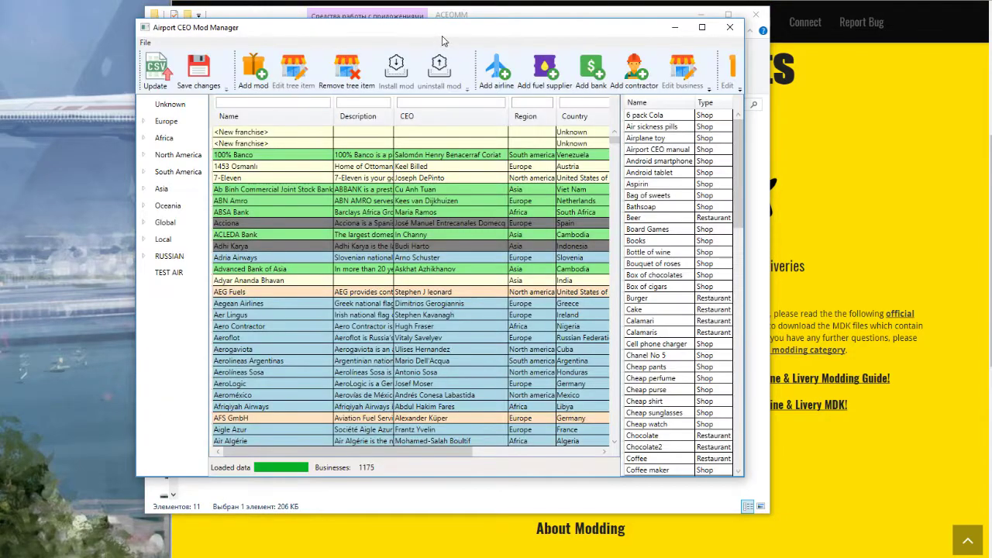
Step: Reposition and widen the Airport CEO Mod Manager window so its whole toolbar fits
left_click_drag(448, 30, 600, 43)
left_click_drag(299, 31, 2, 9)
left_click_drag(192, 20, 255, 31)
left_click_drag(48, 18, 71, 20)
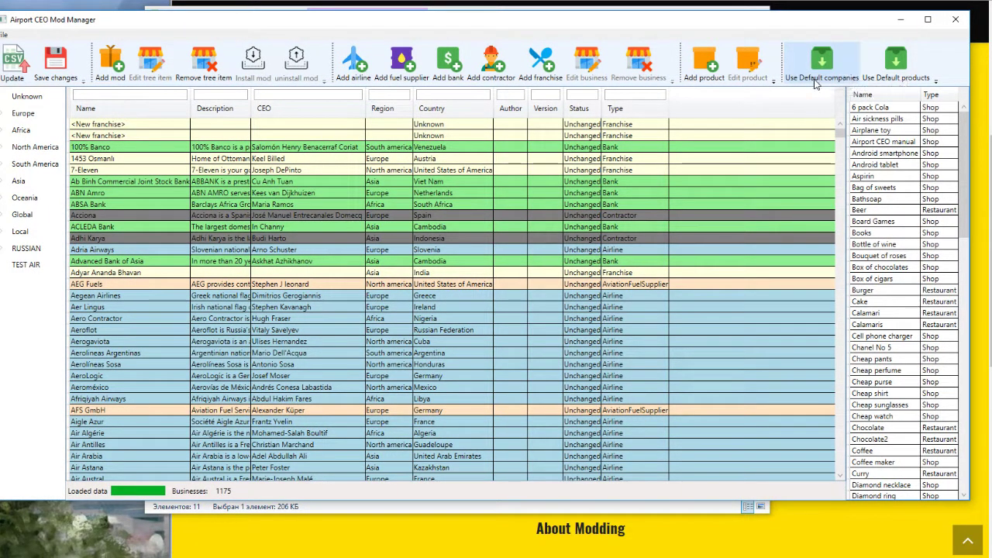
left_click(819, 74)
left_click(884, 77)
left_click(814, 72)
left_click(891, 70)
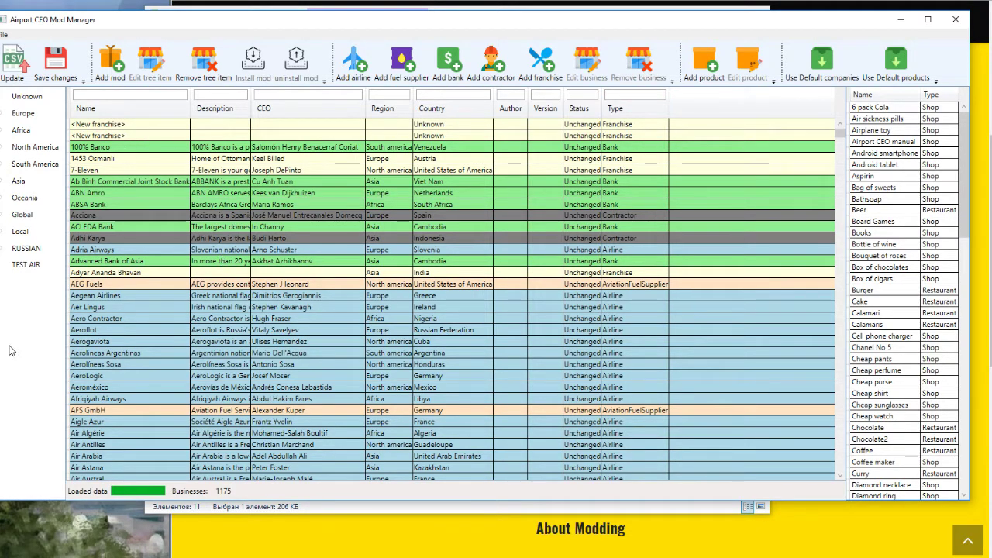
left_click_drag(158, 19, 163, 16)
left_click_drag(372, 21, 361, 18)
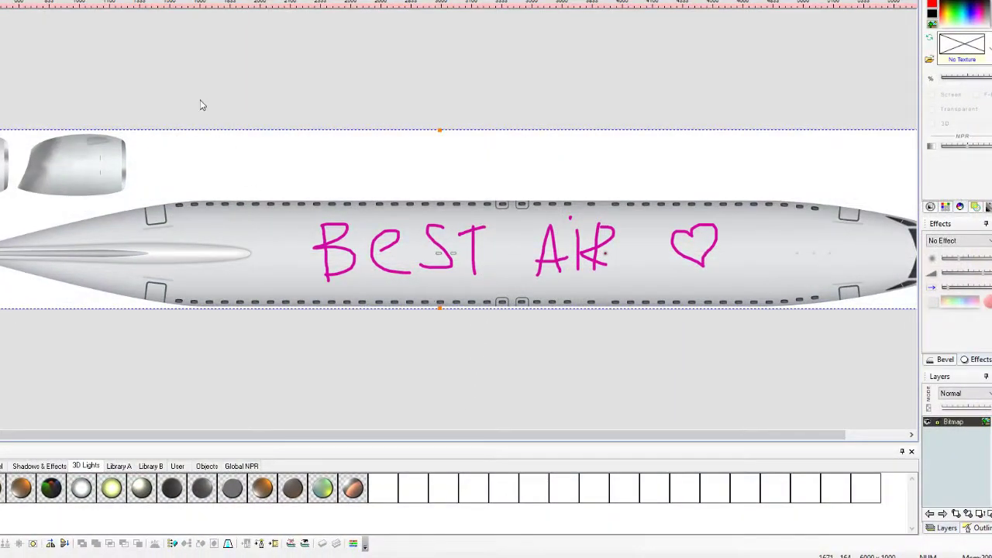
Step: Switch to Real-DRAW PRO, create a new document and set its canvas size to 256 by 256 pixels
left_click(80, 58)
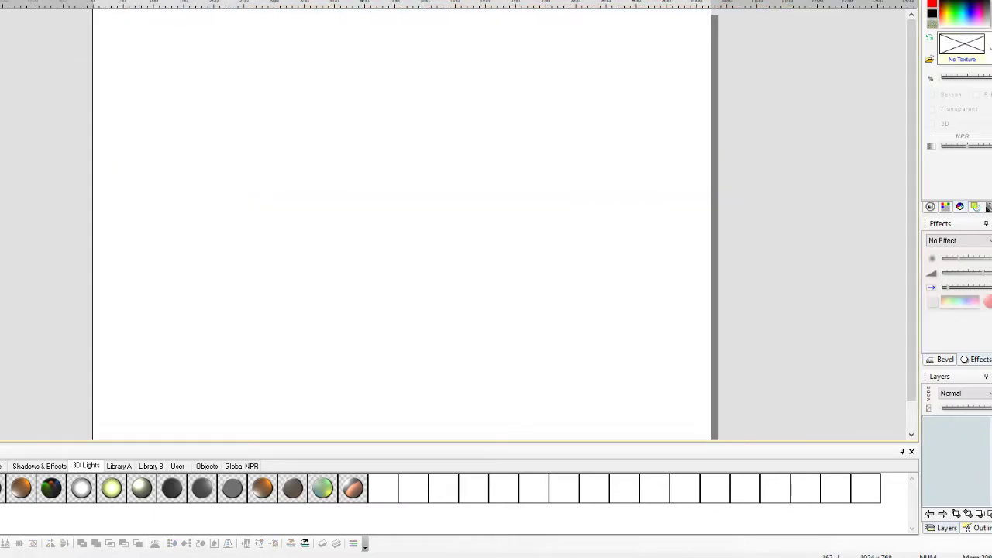
key("alt+o")
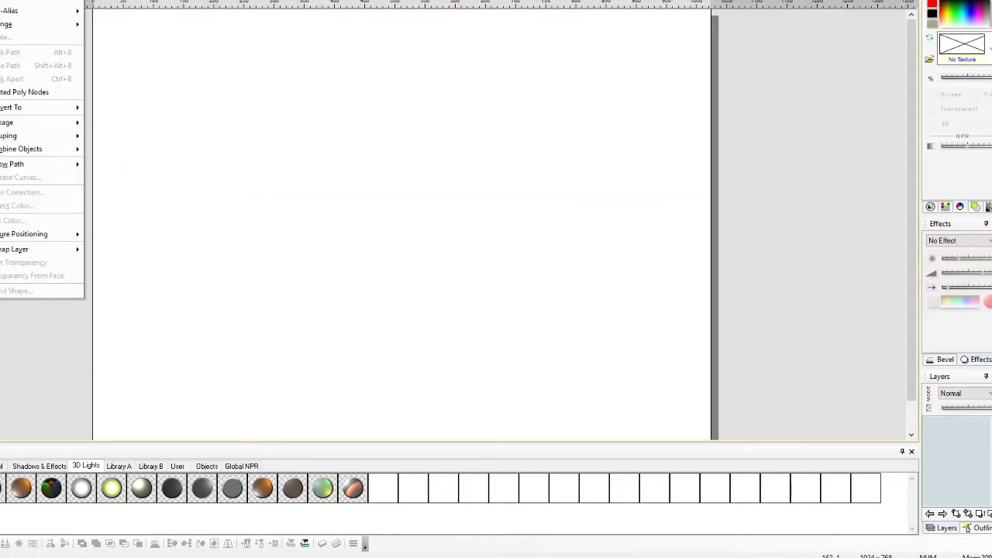
mouse_move(17, 107)
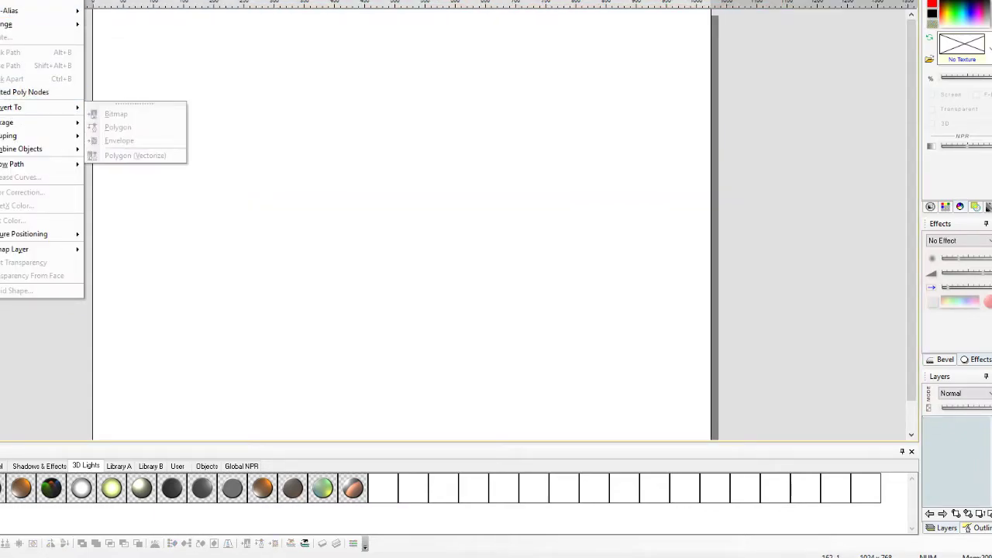
mouse_move(7, 1)
left_click(23, 82)
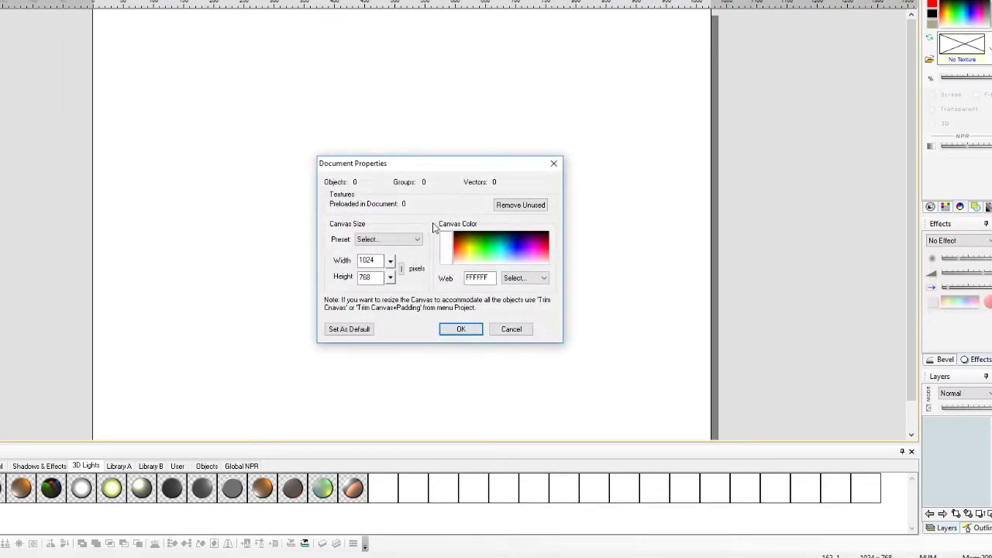
left_click_drag(379, 260, 354, 260)
left_click_drag(377, 279, 303, 283)
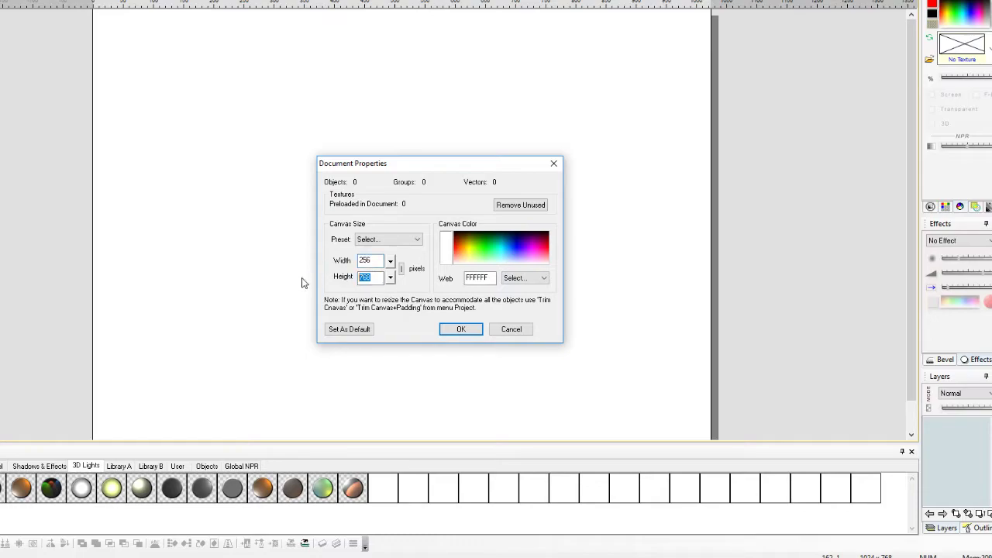
left_click(368, 262)
left_click(453, 329)
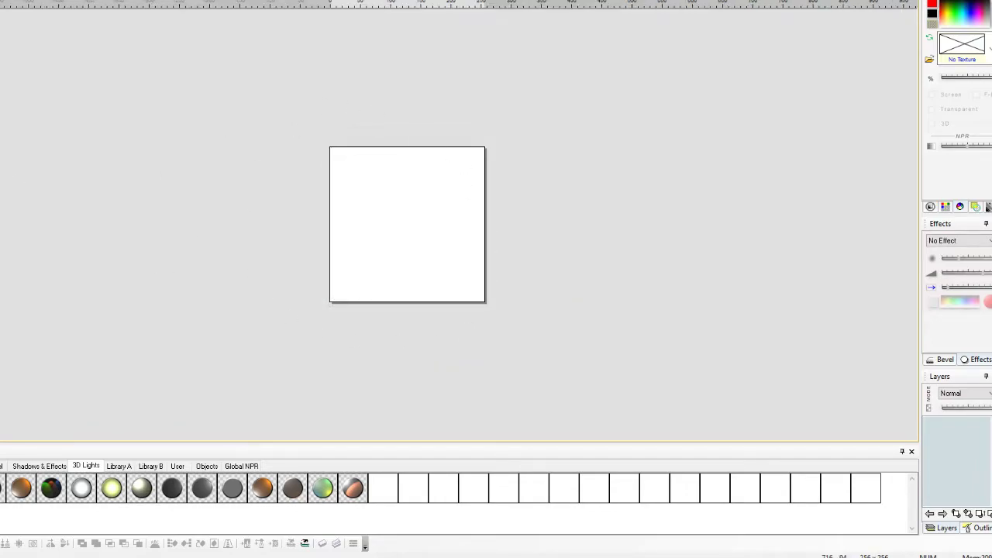
Step: Add the centred two-line text BEST AIR in Arial Black and enlarge it to fill most of the canvas
left_click(346, 190)
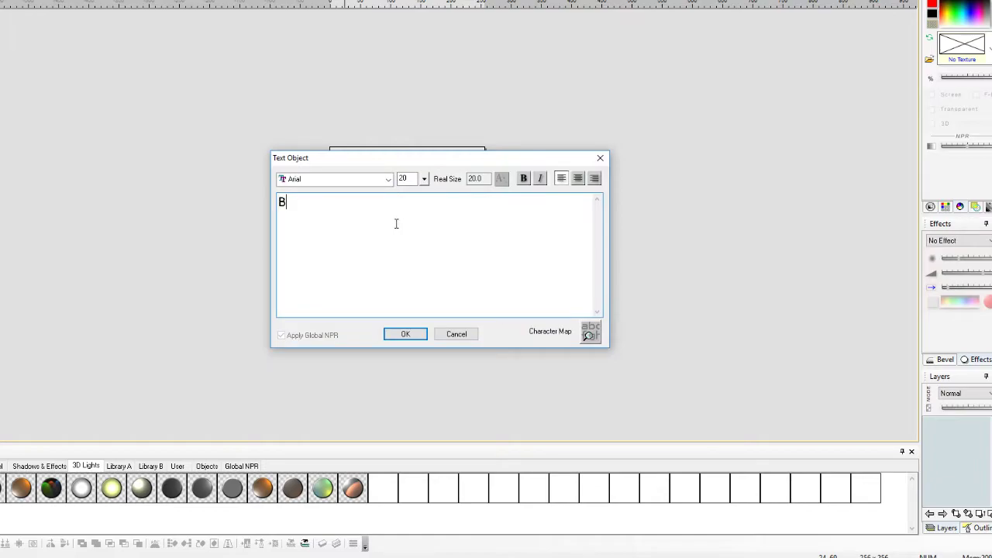
type("BEST")
left_click(577, 179)
left_click(388, 179)
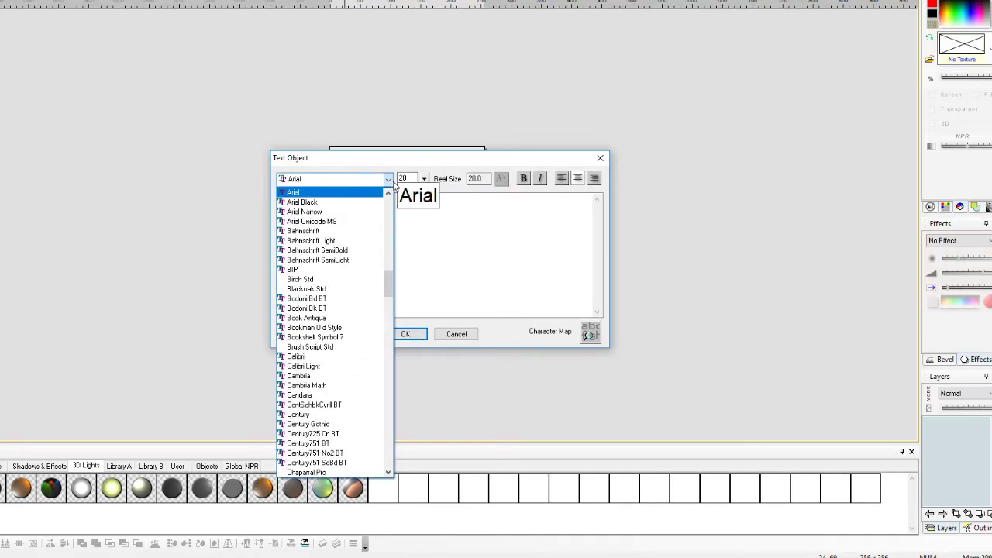
left_click(332, 203)
left_click(403, 334)
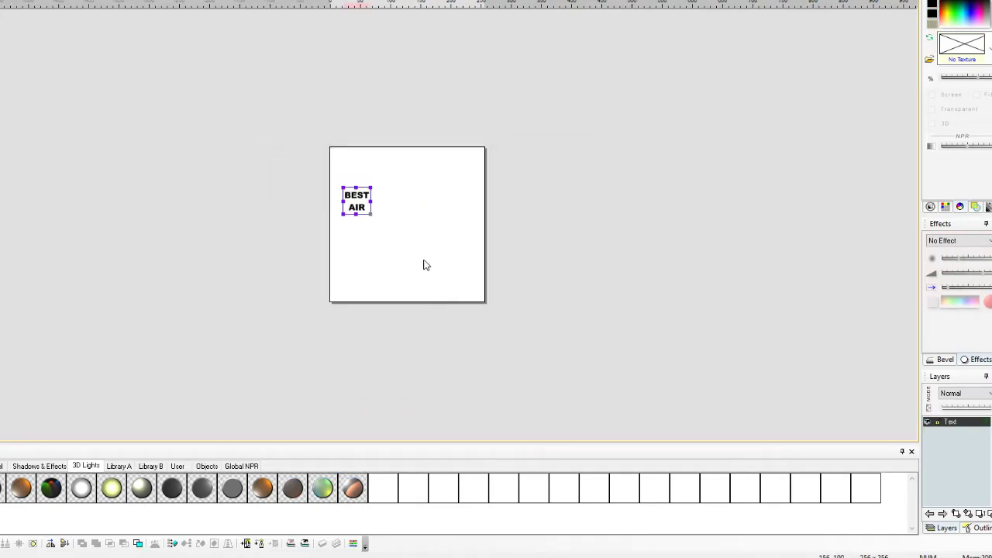
left_click_drag(372, 216, 465, 300)
left_click_drag(420, 247, 425, 223)
Step: Apply 3D lighting and a pink fill to the BEST AIR text, then deselect it
left_click(112, 488)
left_click(26, 466)
left_click(5, 466)
left_click(2, 466)
left_click(82, 497)
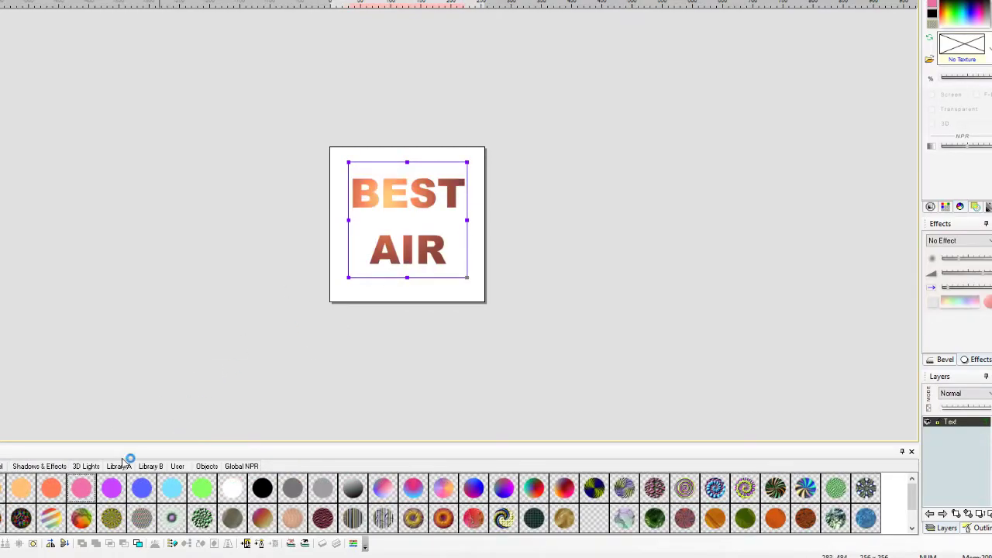
left_click(115, 490)
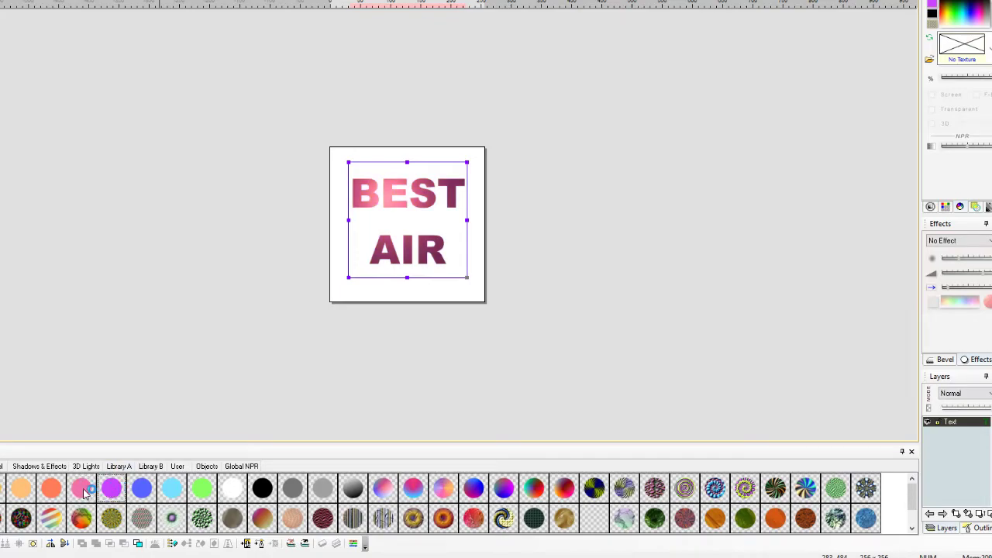
left_click(248, 323)
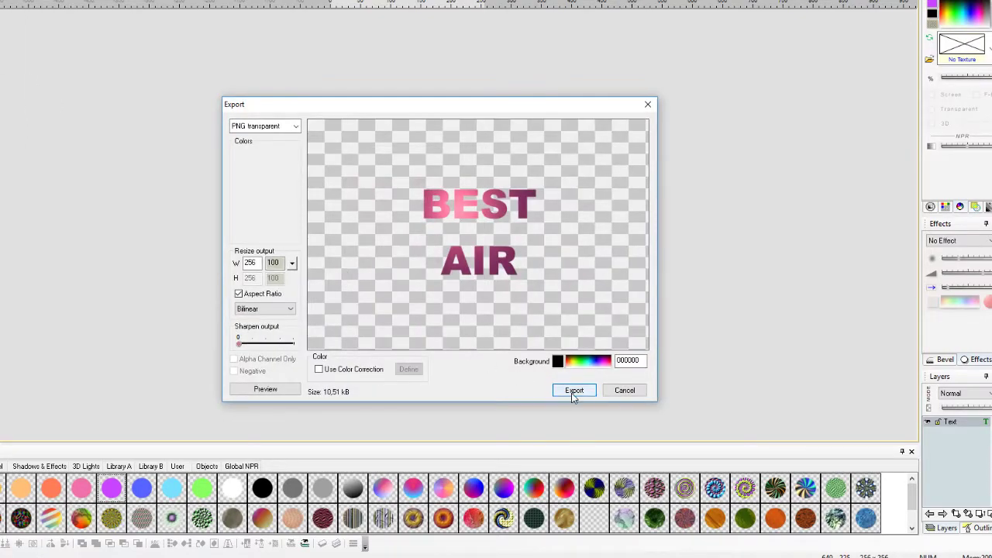
Step: Export the logo as a transparent PNG named Best Air into the Airport ceo folder
left_click(574, 391)
left_click(503, 163)
left_click(503, 163)
left_click(503, 162)
left_click(503, 163)
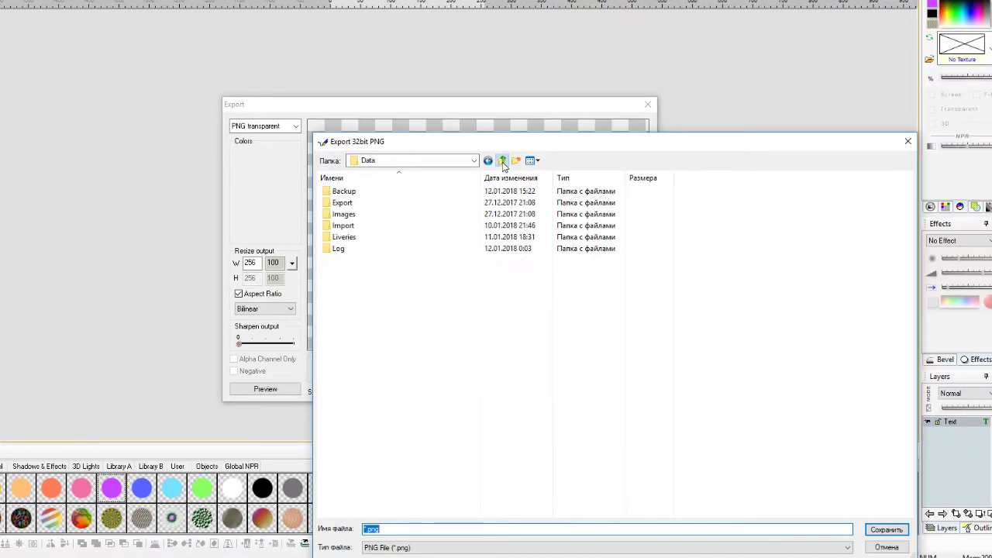
left_click(503, 162)
left_click(503, 163)
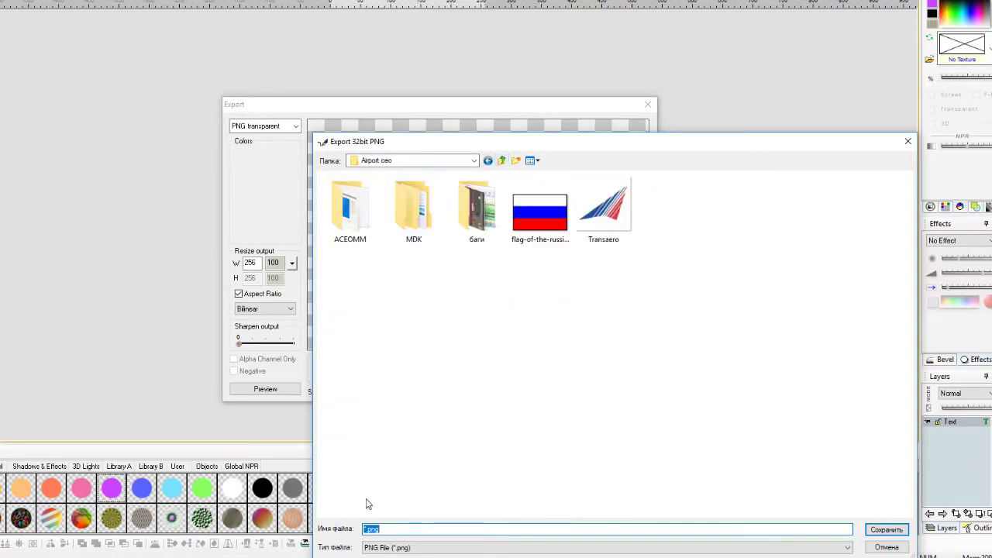
left_click(369, 529)
key("BackSpace")
type("Best Air")
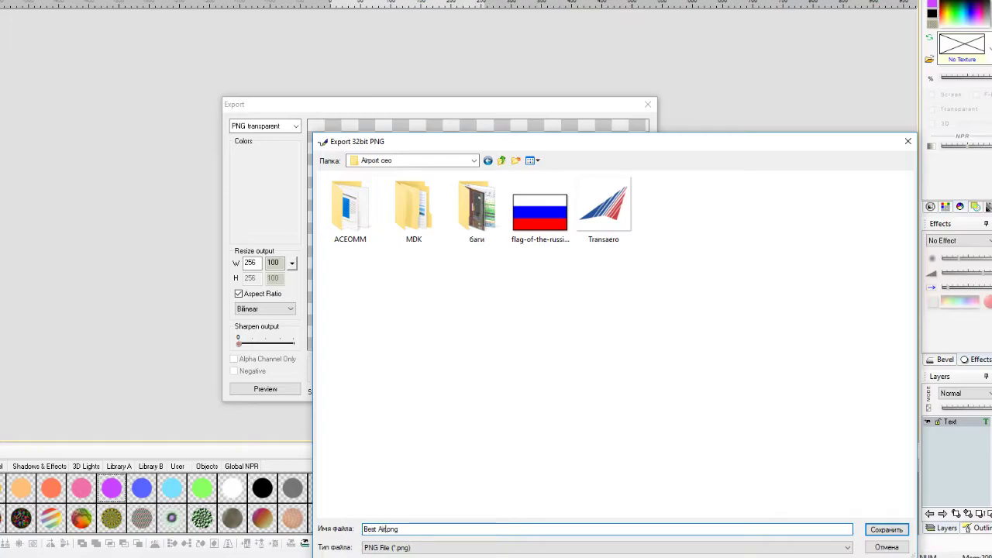
left_click(886, 530)
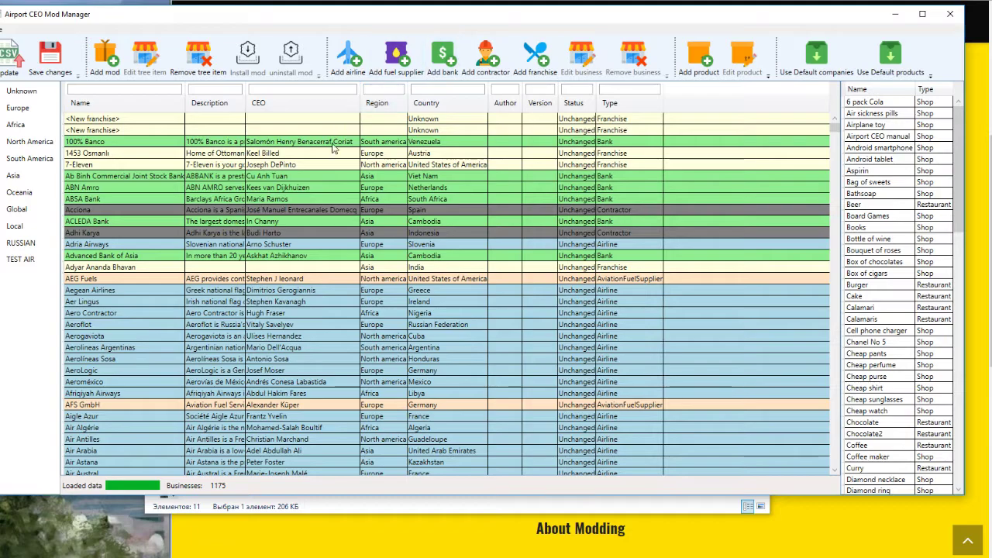
Step: Add a new airline named Best Air and enter Me as its CEO
left_click(348, 58)
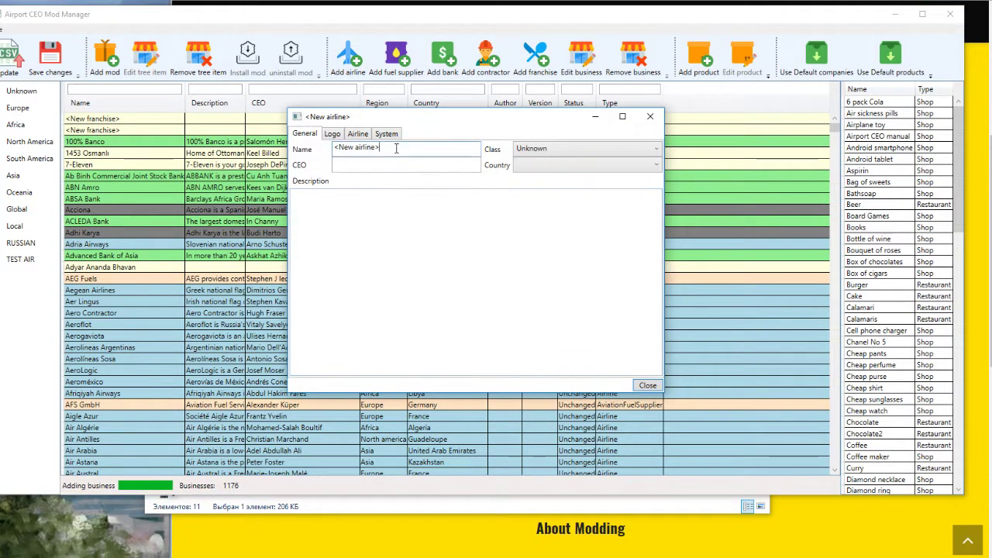
type("B")
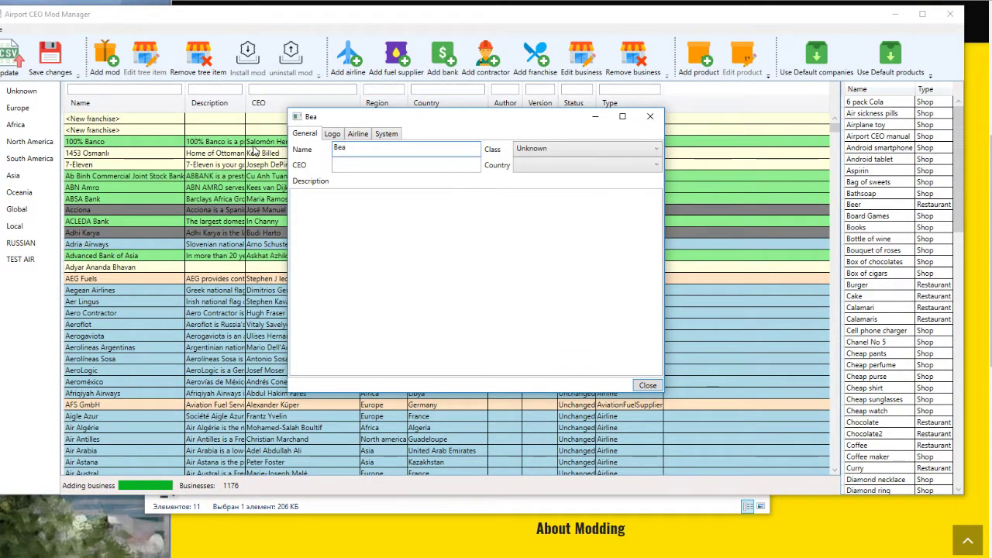
type("est Air")
left_click(341, 163)
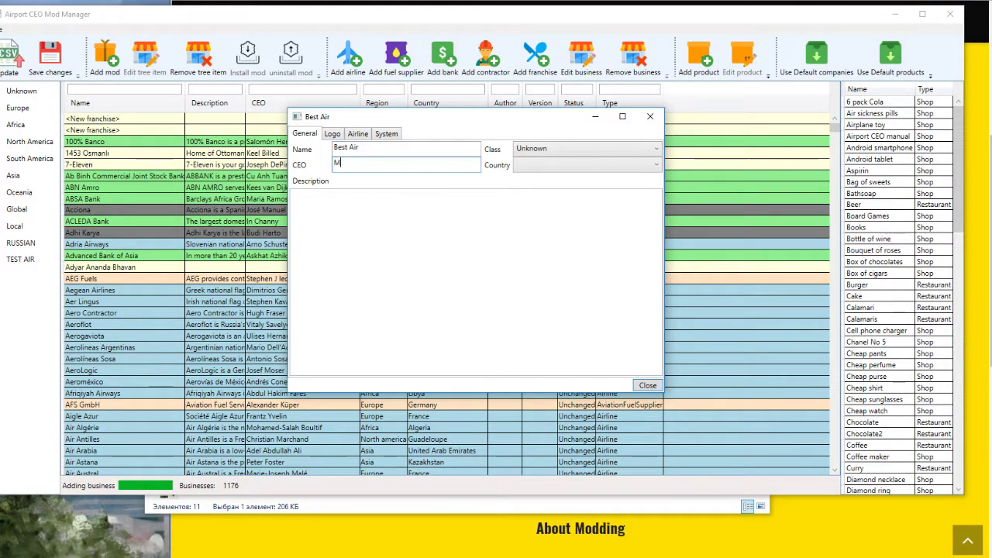
type("Me")
Step: Set the airline's class to Small and country to Russian Federation, and enter MEMEME as its description
left_click(581, 149)
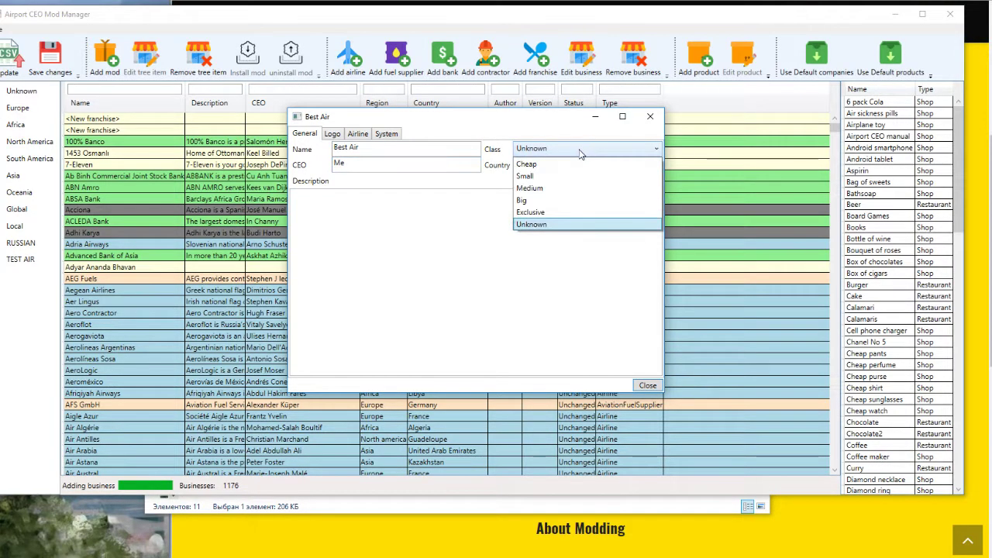
left_click(545, 177)
left_click(539, 165)
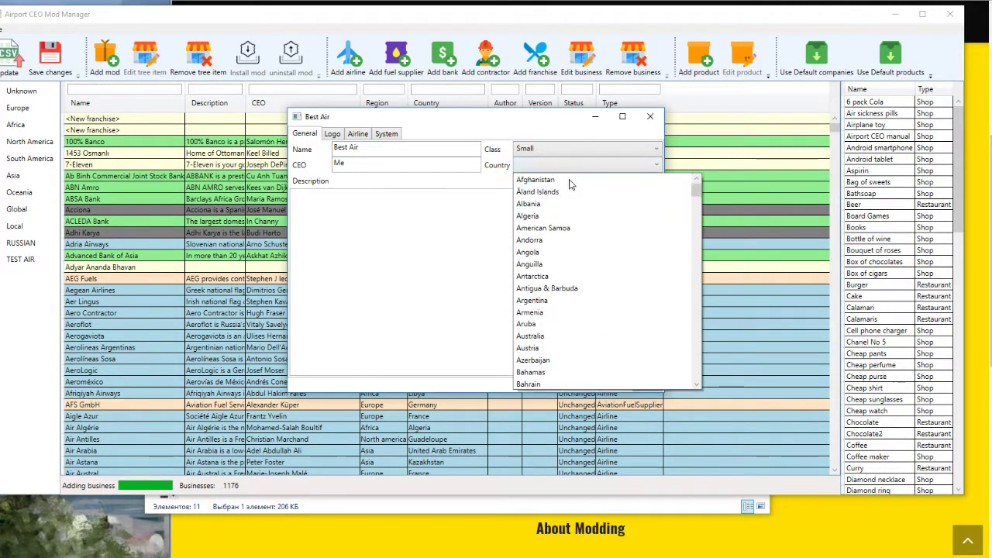
left_click_drag(696, 193, 697, 327)
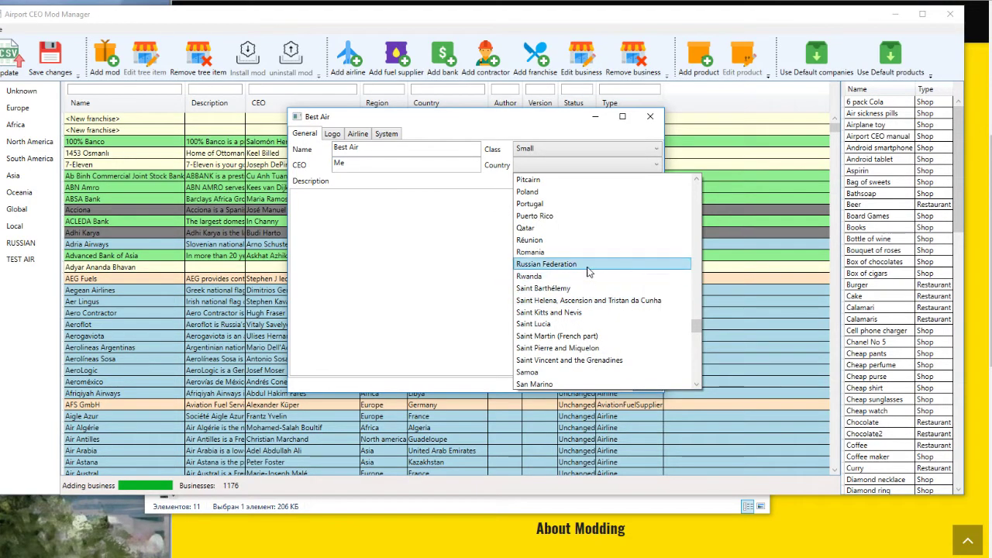
left_click(562, 265)
left_click(348, 227)
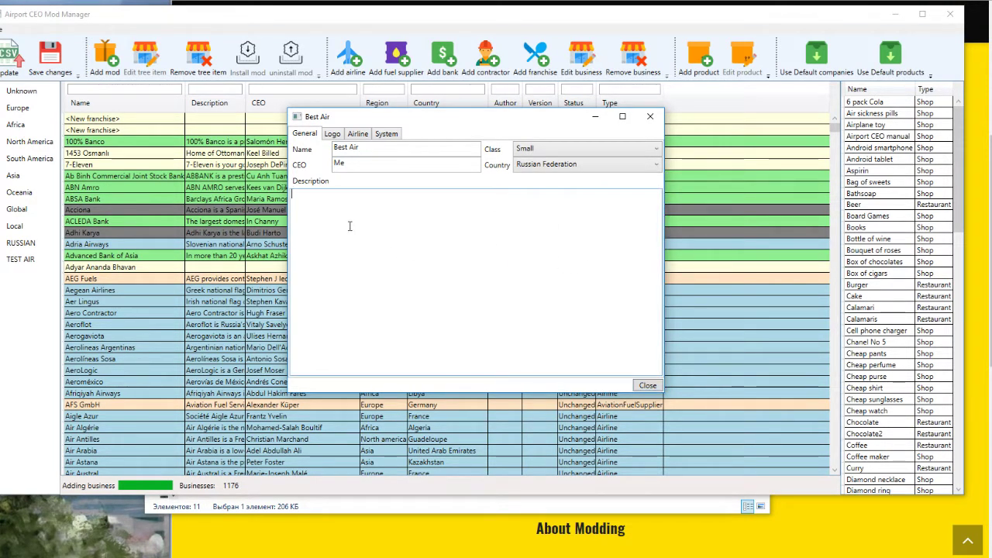
type("MEMEME")
Step: Load the Best Air image from the Airport ceo folder as the airline's logo
left_click(333, 134)
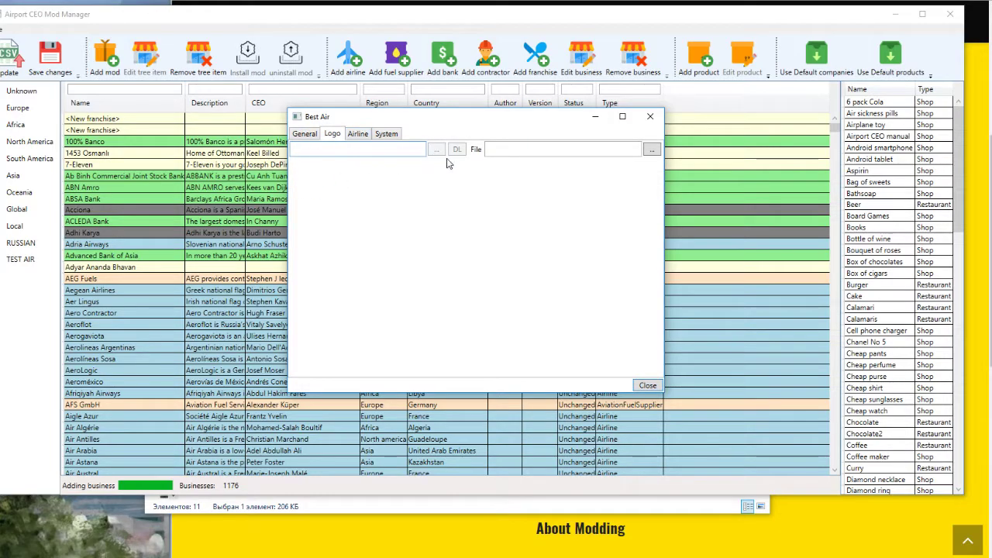
left_click(652, 152)
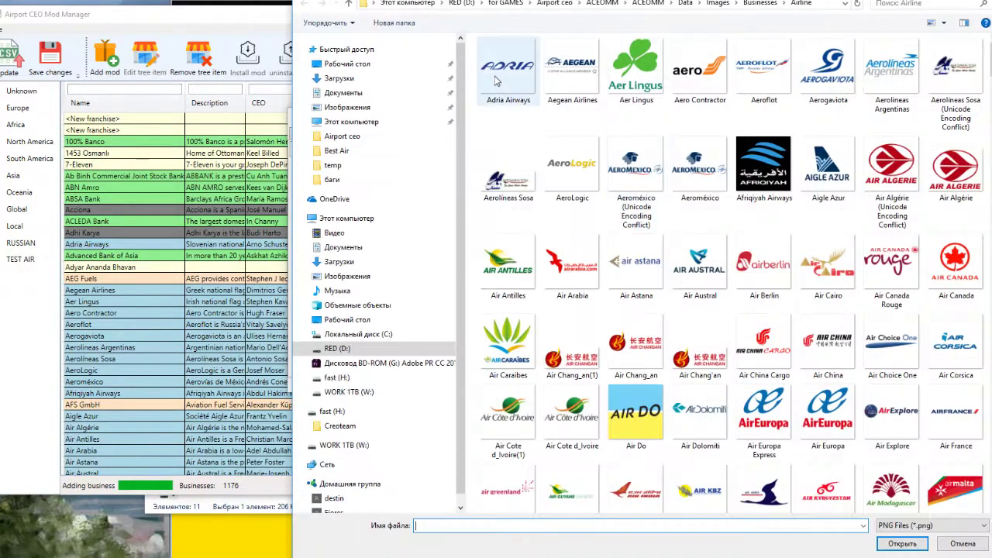
left_click_drag(373, 102, 319, 101)
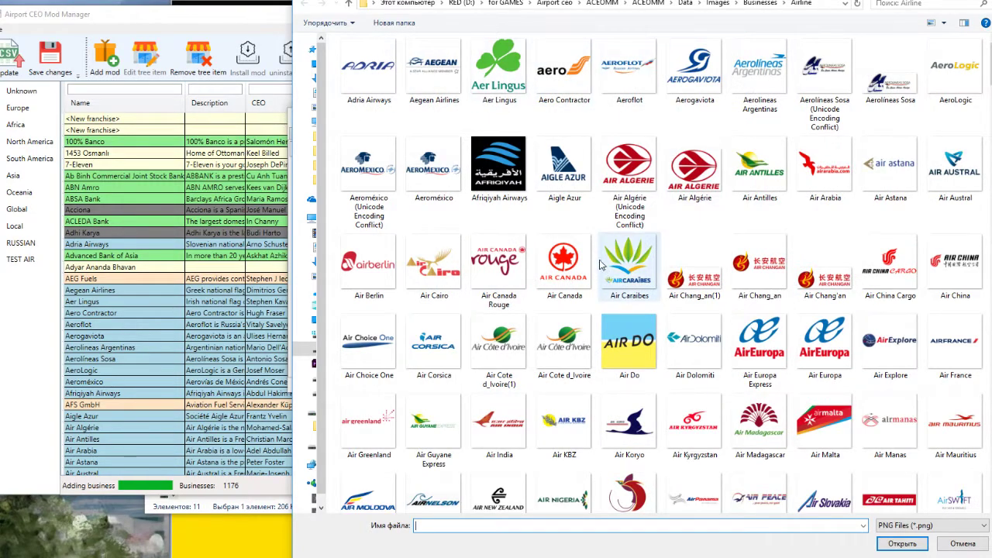
left_click(560, 2)
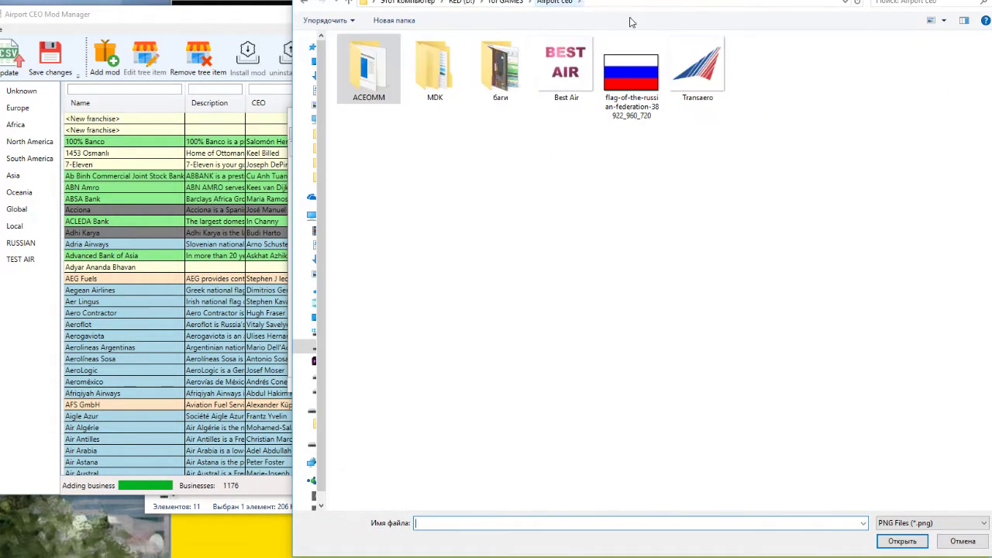
left_click(576, 93)
double_click(575, 93)
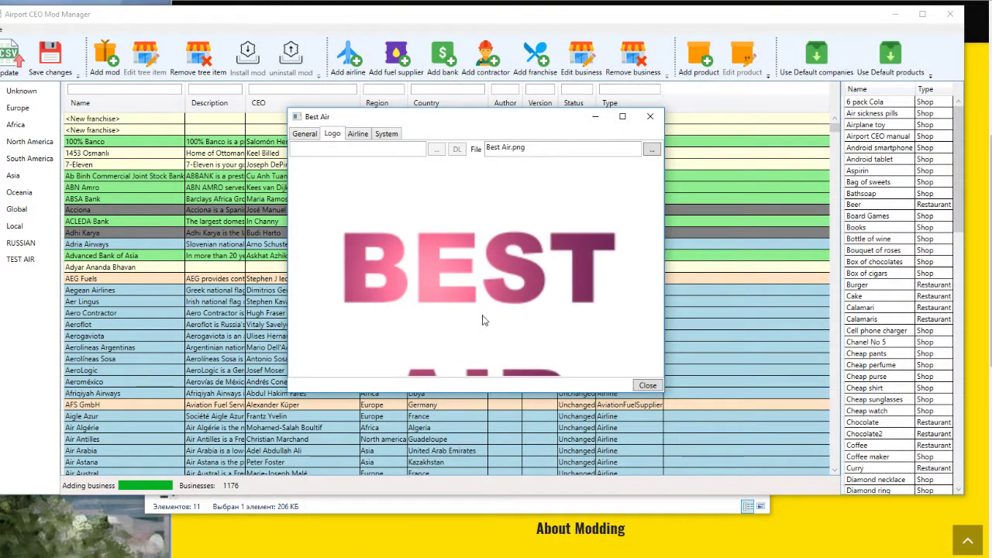
Step: Enter BA as the airline's IATA code and BAC as its ICAO code
left_click(358, 134)
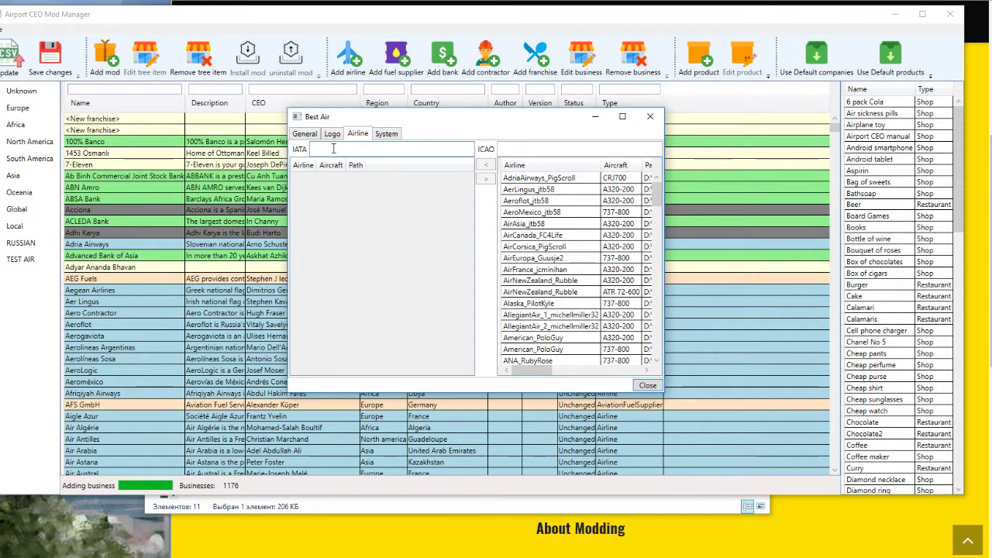
type("BA")
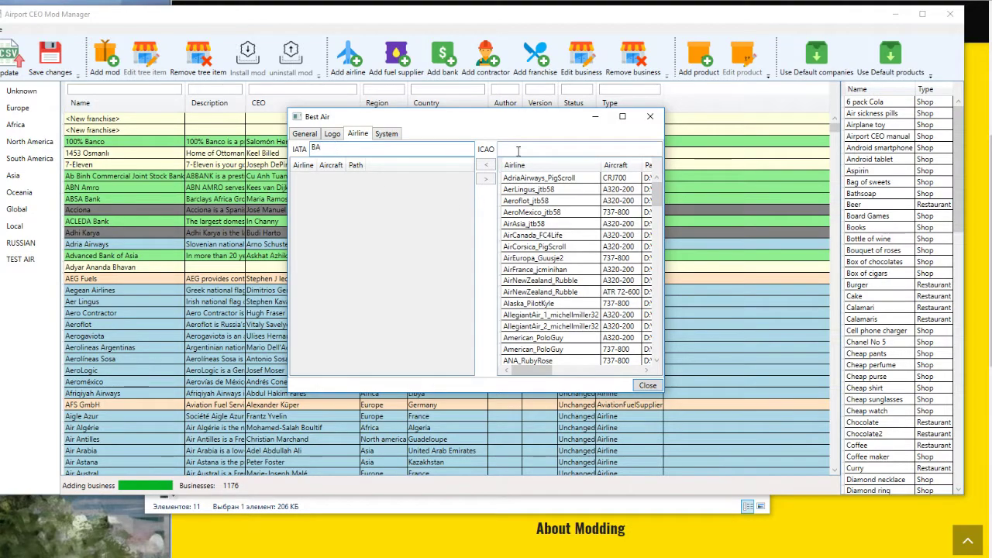
left_click(516, 150)
type("BAC")
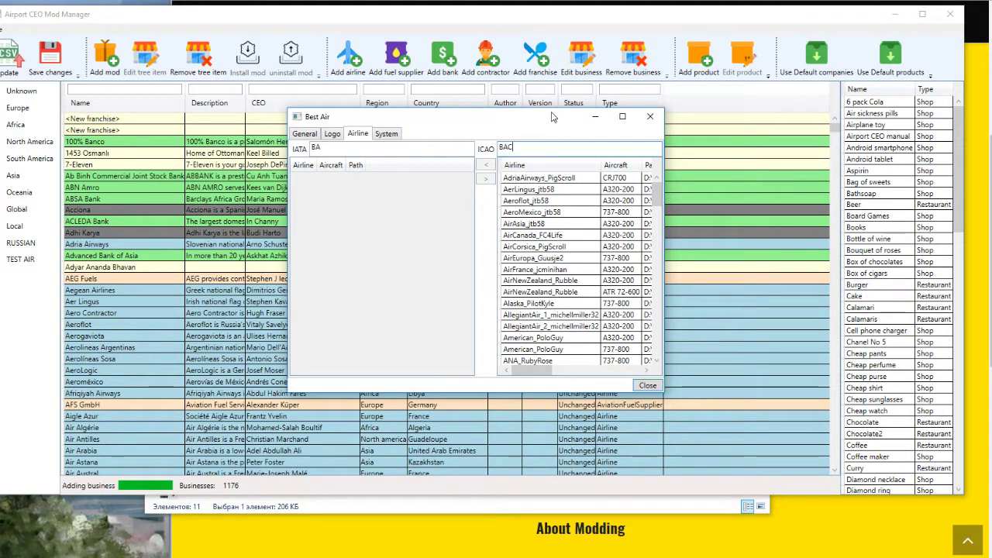
Step: Enlarge the airline window and assign the Best Air 737-800 livery to the airline
left_click_drag(550, 109, 509, 52)
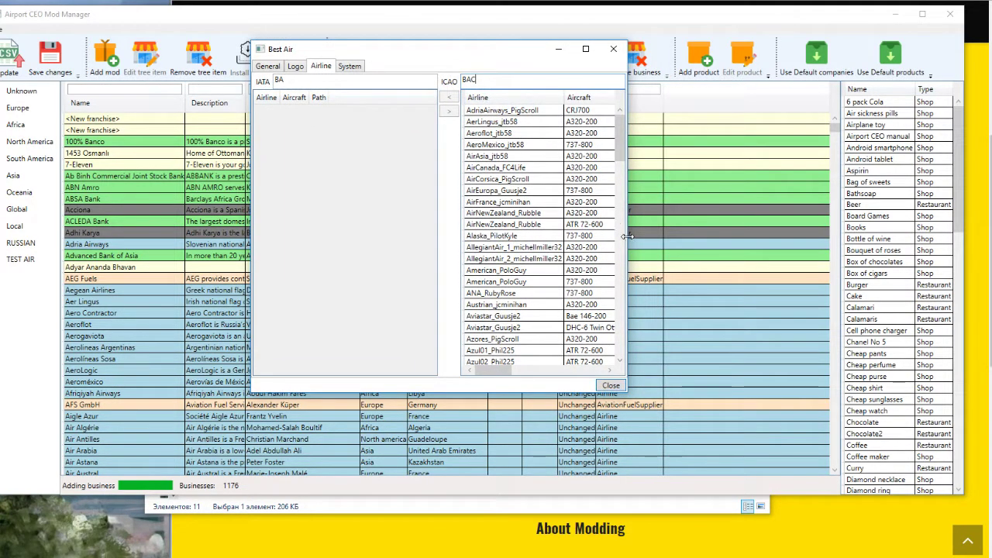
left_click_drag(626, 235, 685, 234)
scroll(566, 217, "down", 2)
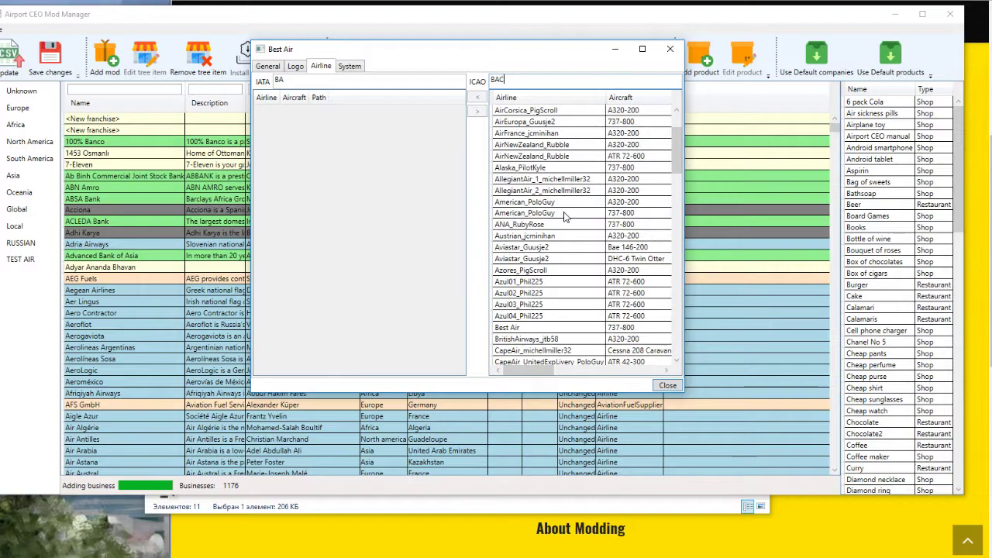
scroll(566, 217, "down", 3)
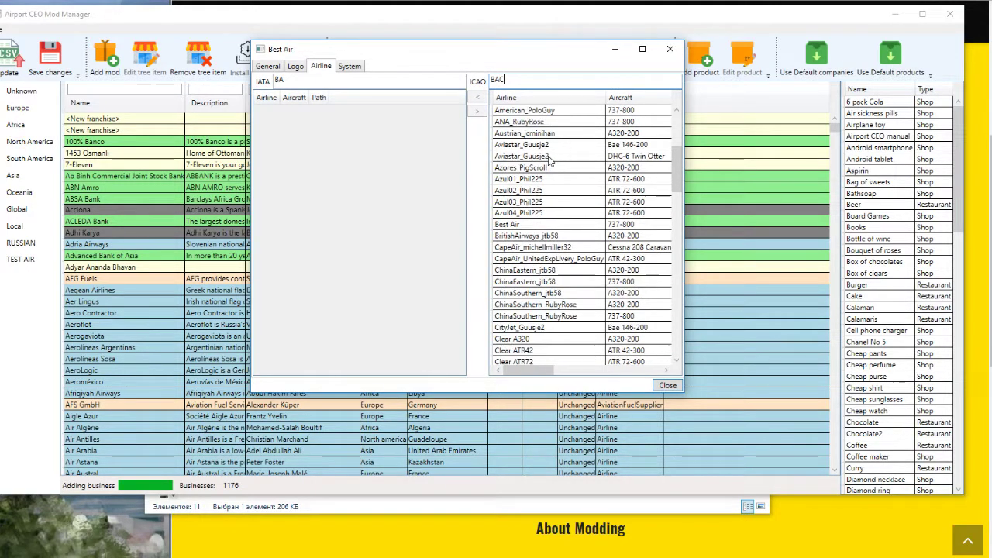
left_click(521, 226)
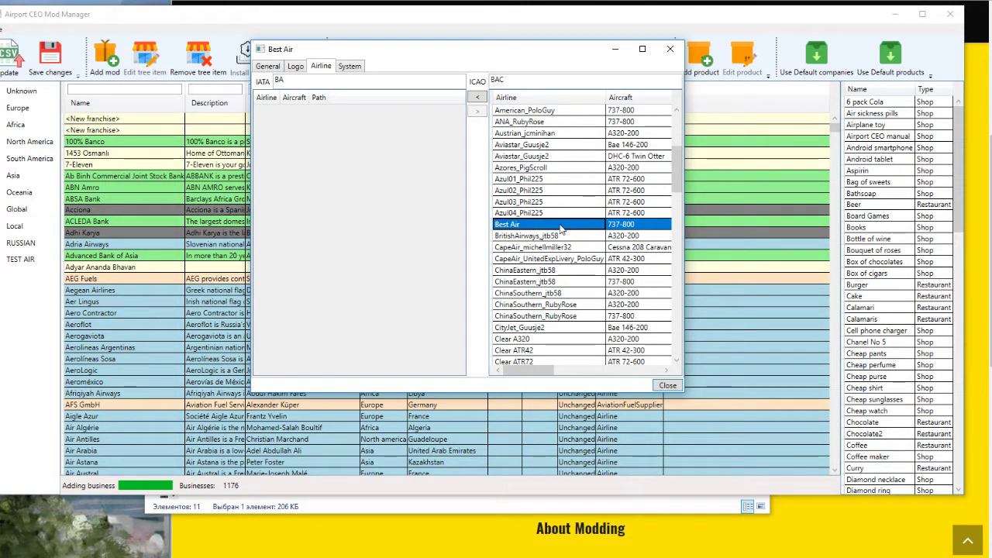
left_click(477, 97)
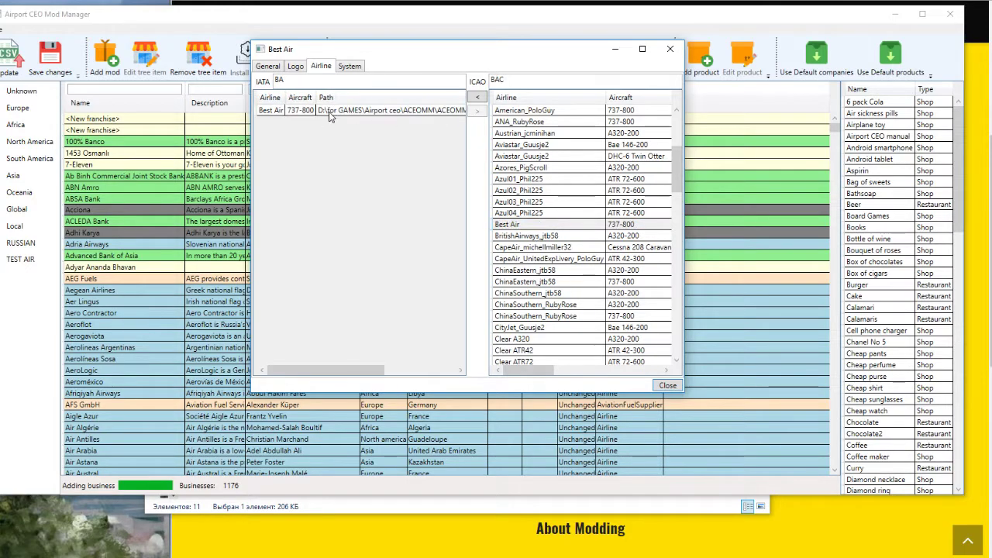
Step: Review the airline's system, general and logo details, close its window and save the changes
left_click(342, 68)
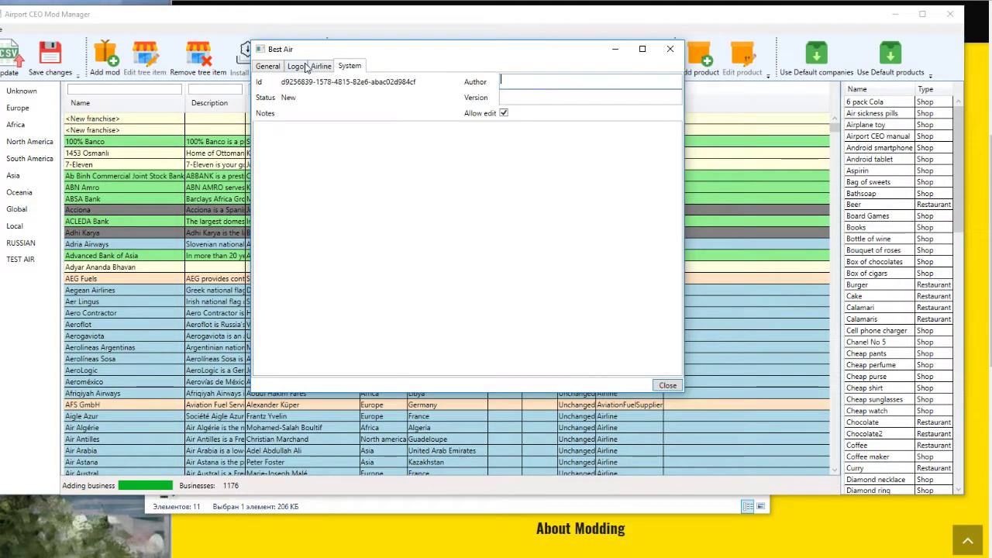
left_click(295, 66)
left_click(268, 67)
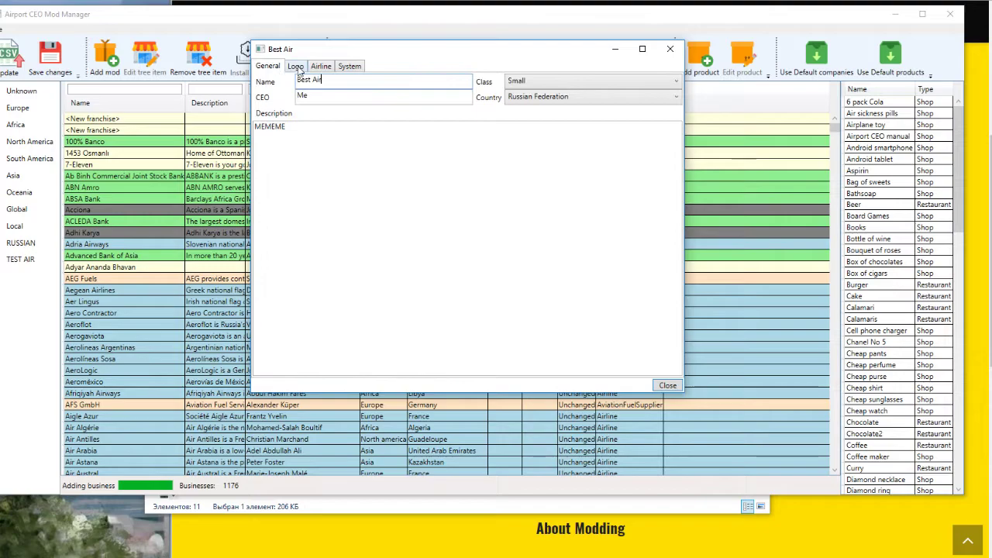
left_click(296, 66)
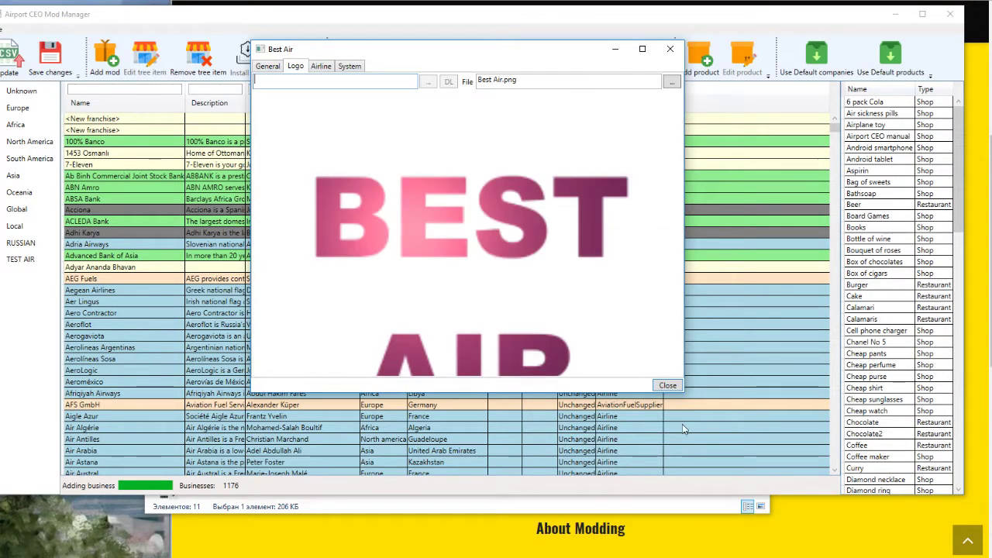
left_click(667, 386)
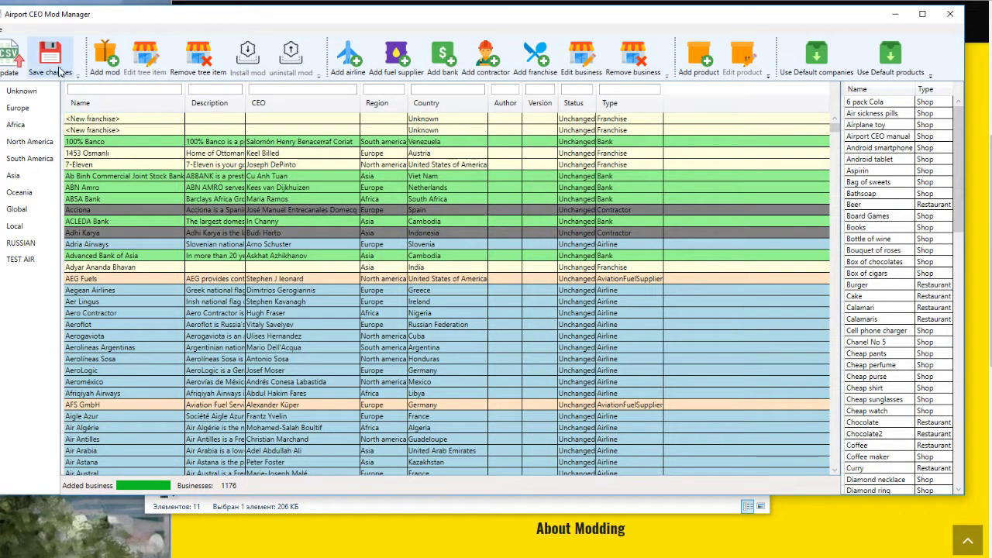
left_click(56, 68)
Step: Reposition the mod manager window and filter the business list by the name best
left_click_drag(124, 21, 152, 23)
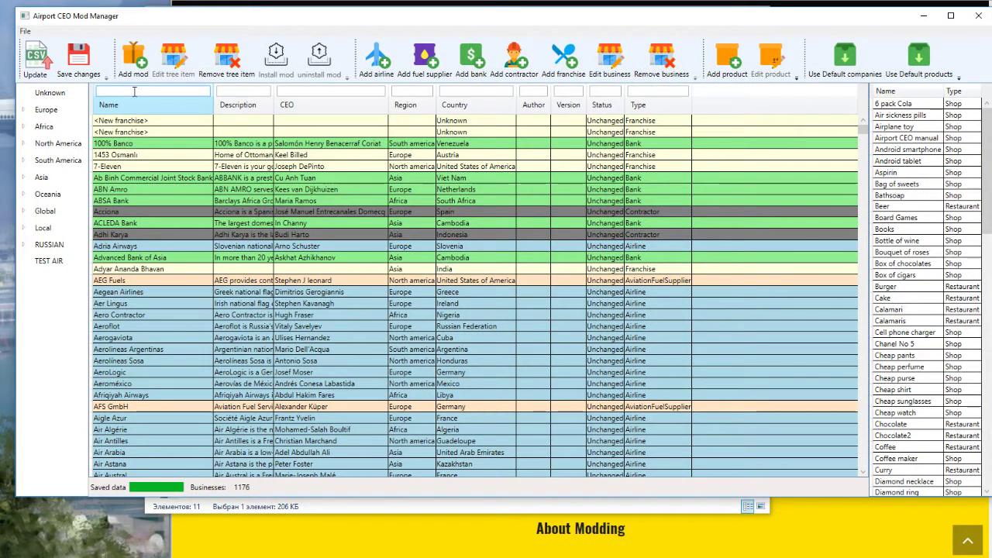
left_click(134, 91)
type("b")
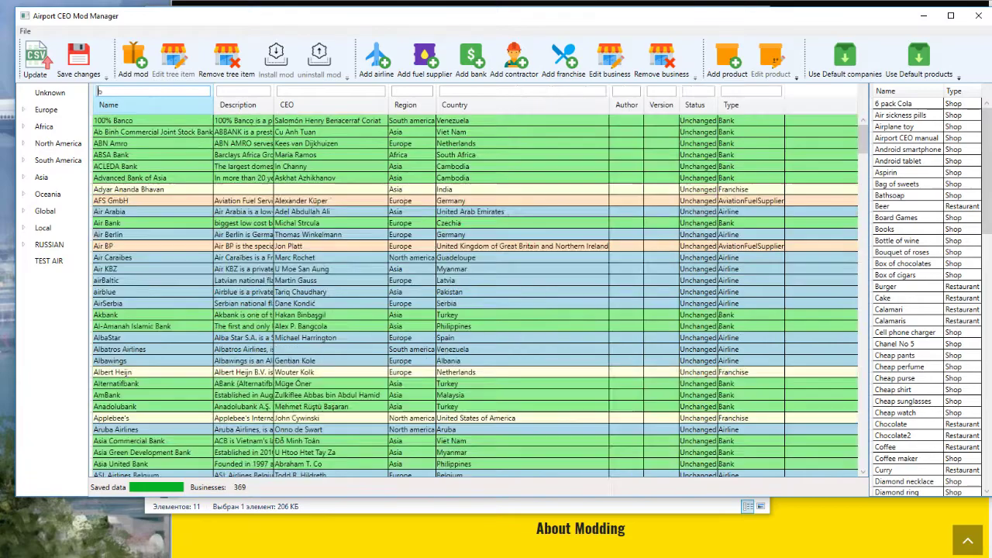
type("est")
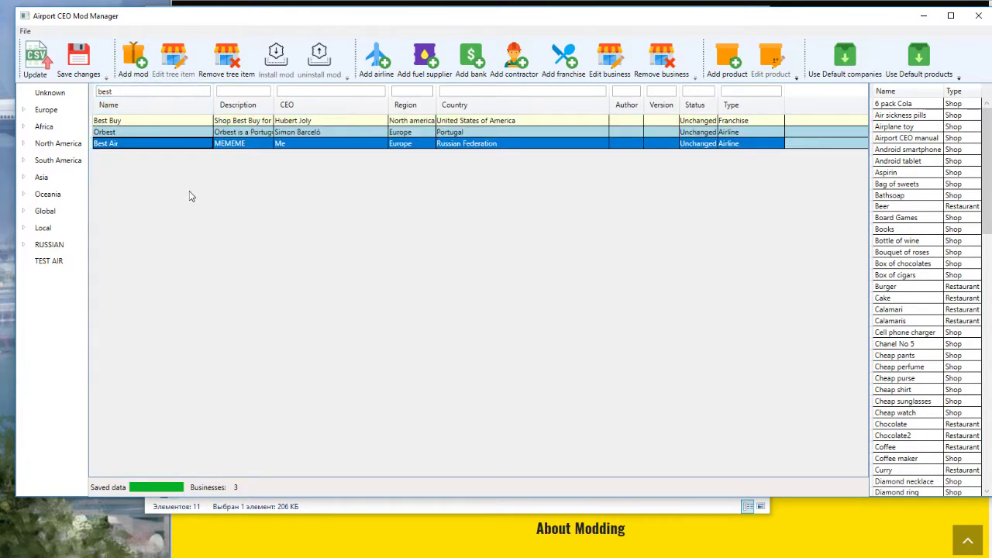
Step: Add a new mod named BEST MOD and open its business assignment list
left_click(133, 58)
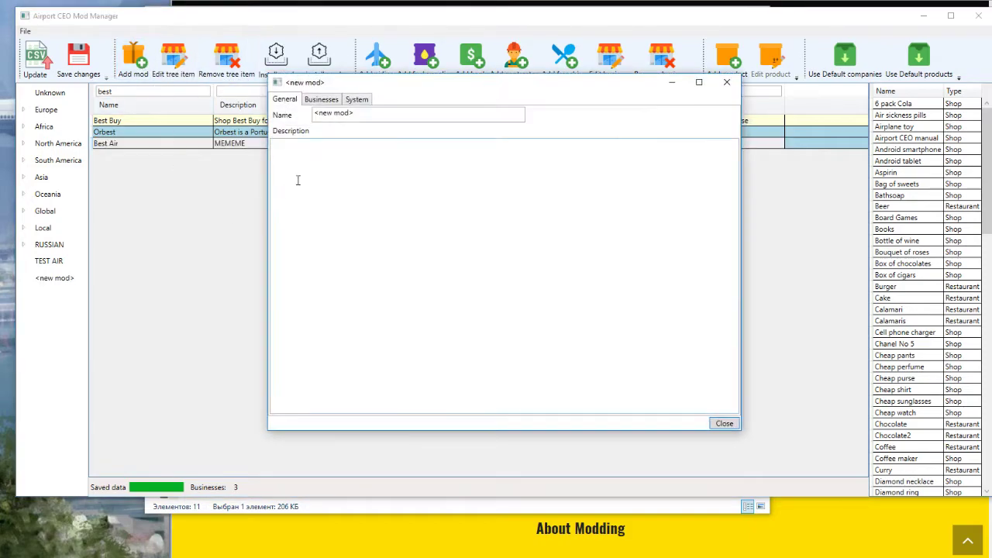
left_click_drag(380, 115, 315, 112)
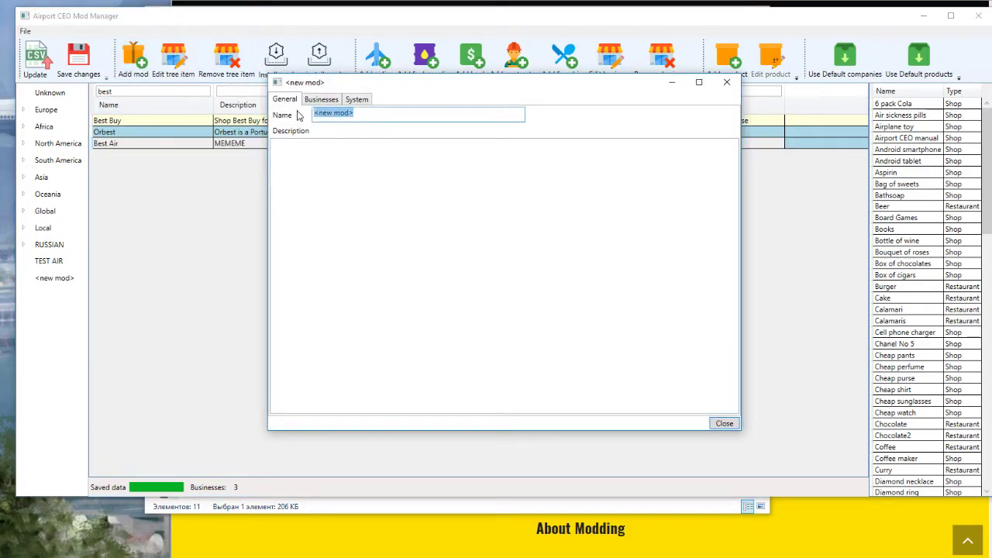
type("BEST")
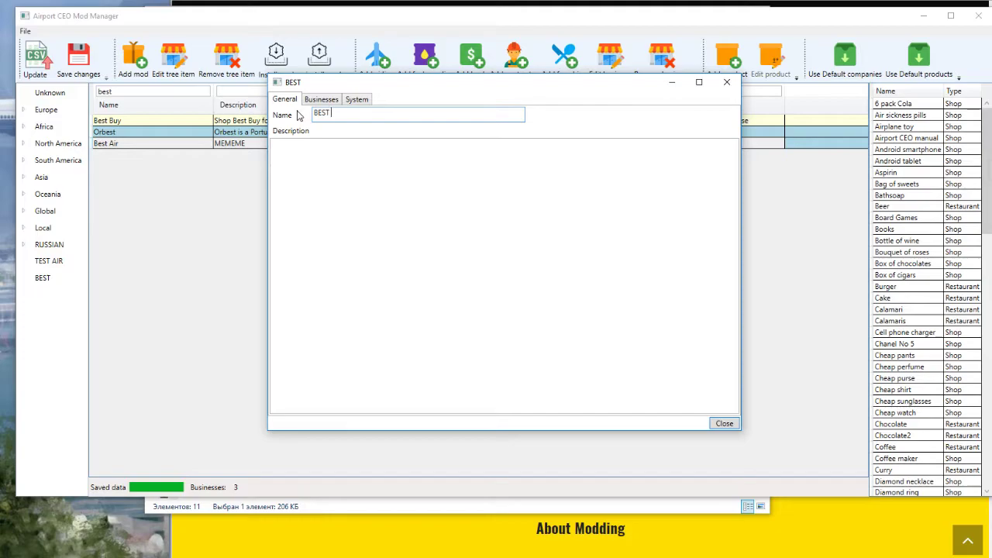
type(" MOD")
left_click(320, 100)
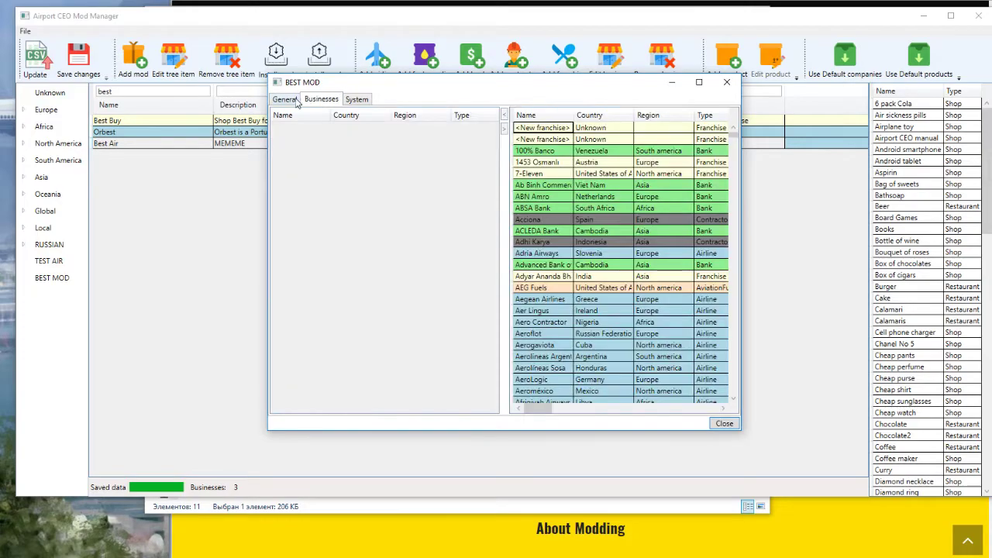
Step: Look through BEST MOD's general and system details and search its list of available businesses for Best Air
left_click(284, 100)
left_click(357, 99)
left_click(320, 99)
left_click(285, 100)
left_click(319, 101)
scroll(584, 320, "down", 10)
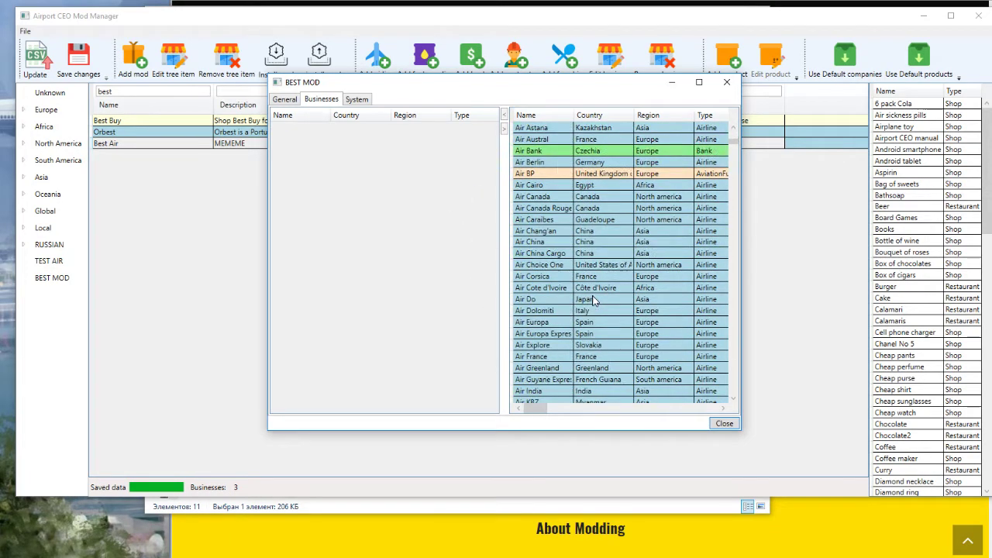
scroll(593, 300, "down", 12)
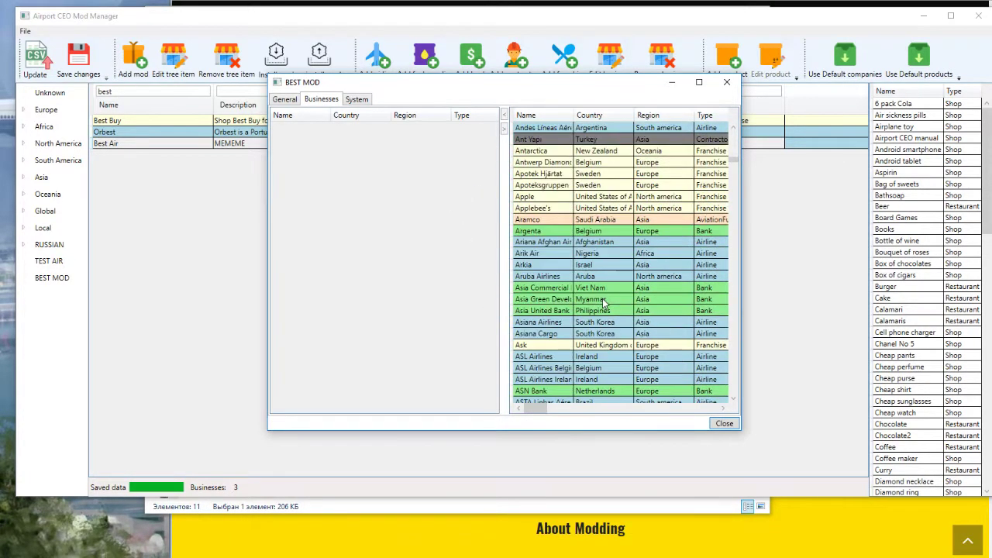
scroll(558, 278, "down", 12)
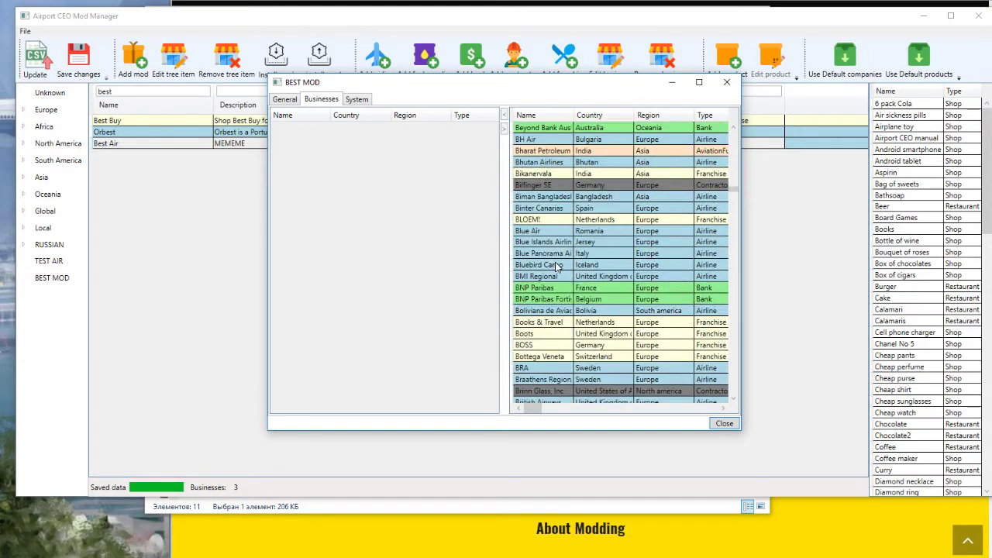
scroll(555, 263, "up", 4)
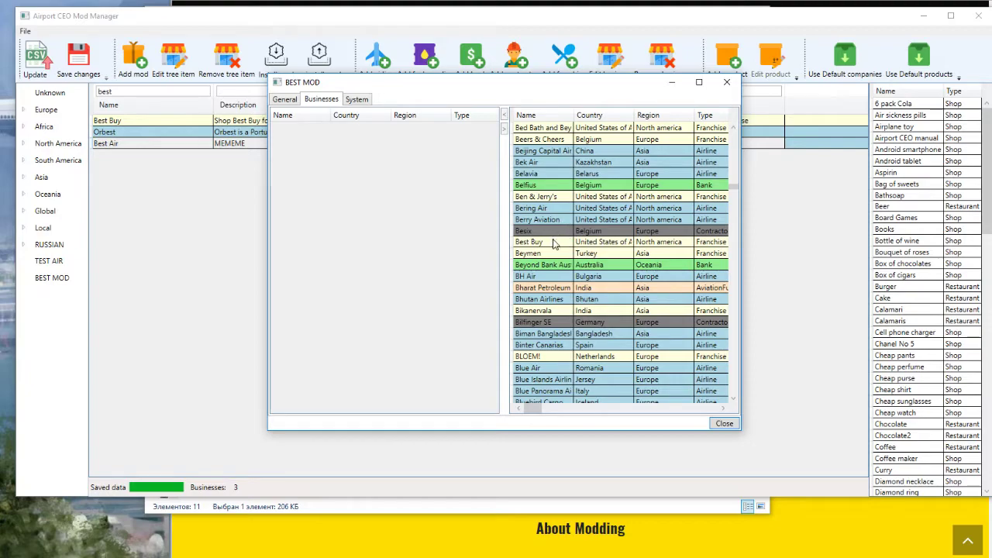
scroll(555, 244, "up", 2)
scroll(555, 244, "down", 3)
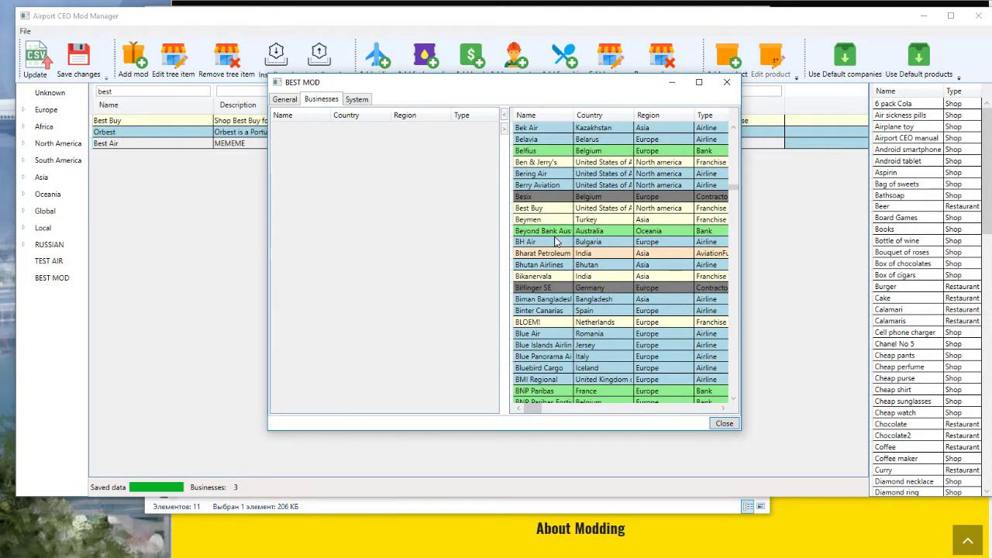
Step: Sort the available businesses by country, add the Best Air airline to BEST MOD and close its window
left_click(591, 115)
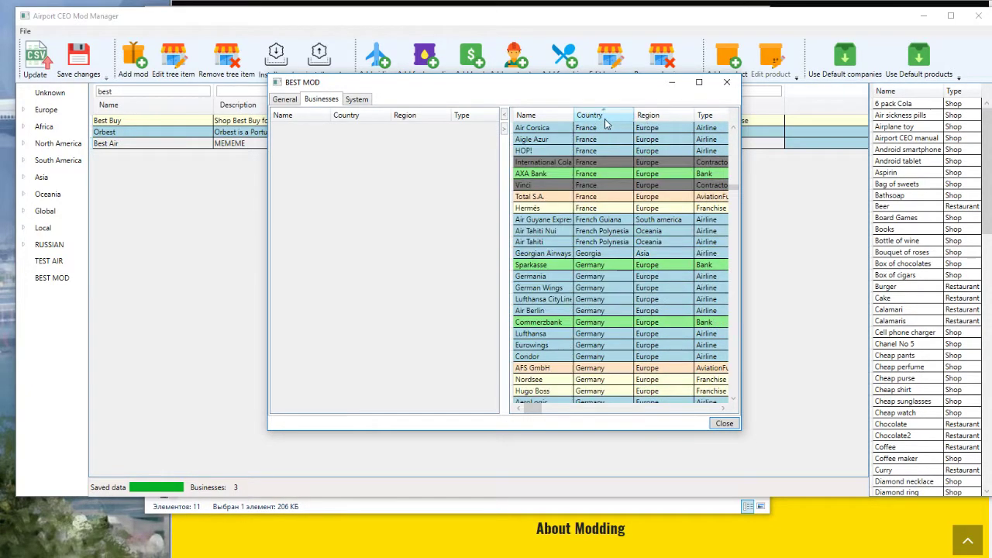
scroll(733, 195, "up", 8)
left_click_drag(734, 186, 734, 284)
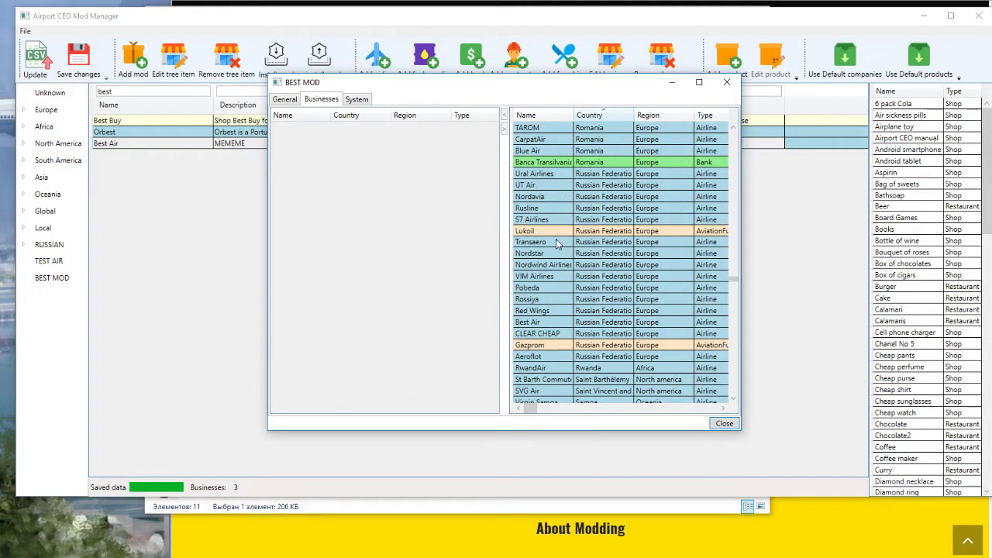
left_click(534, 323)
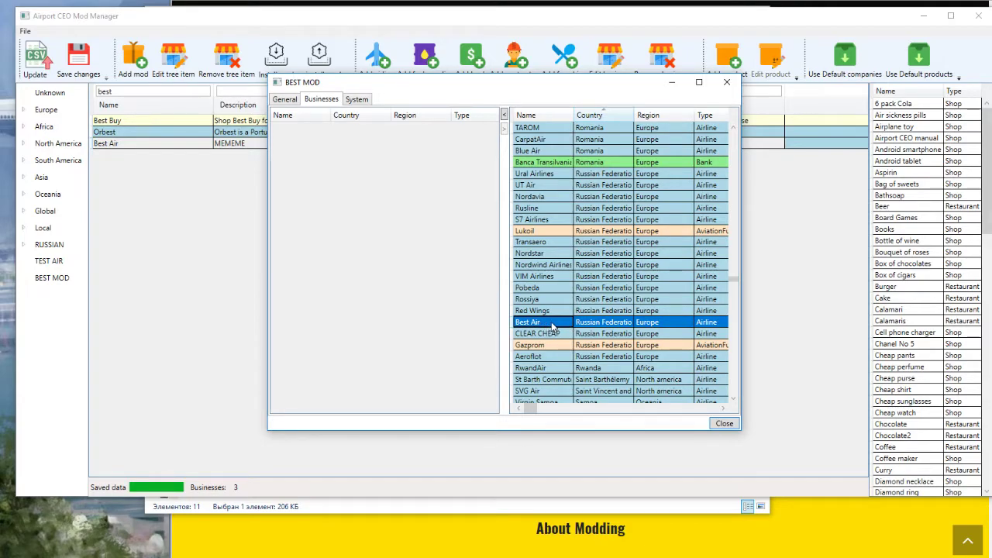
left_click(503, 115)
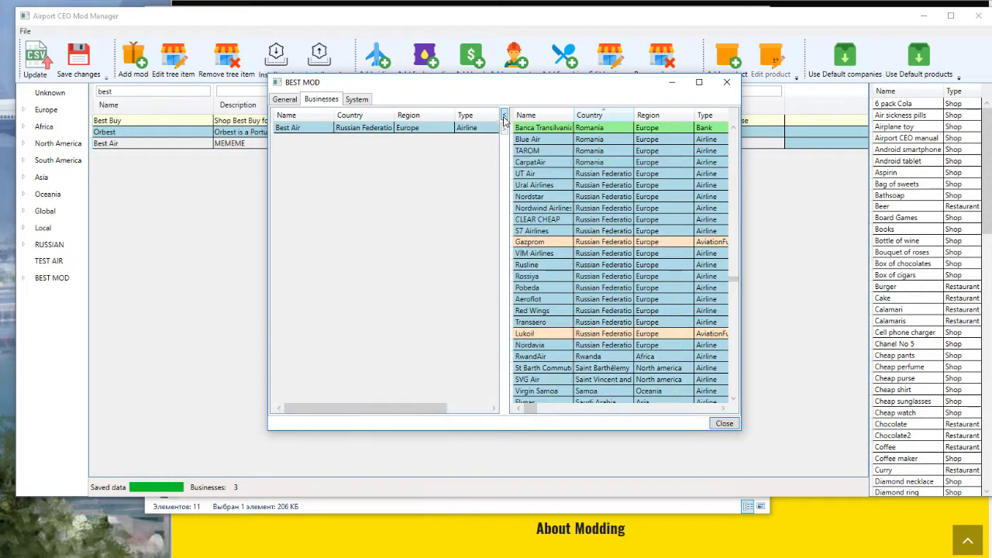
left_click(722, 423)
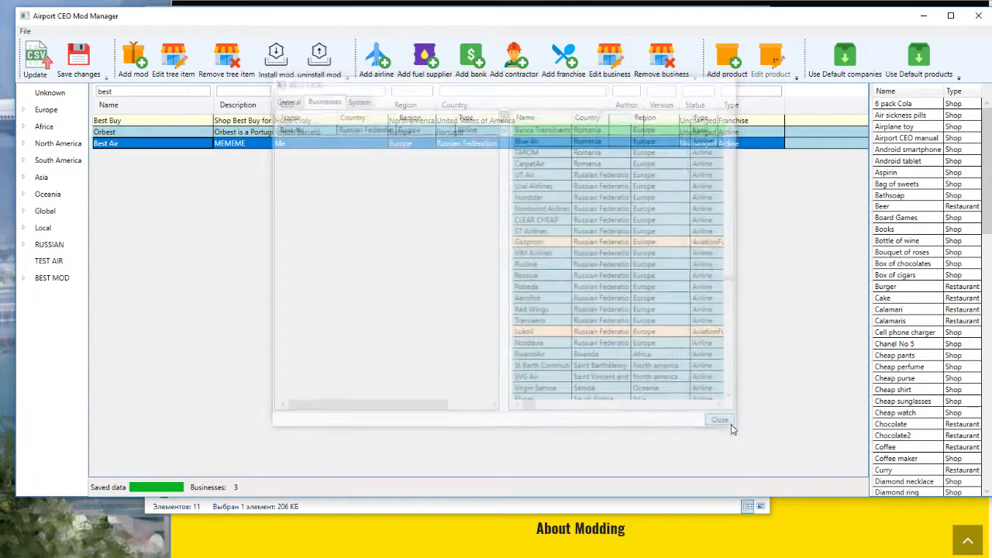
Step: Install BEST MOD with its Best Air airline into the game
left_click(62, 295)
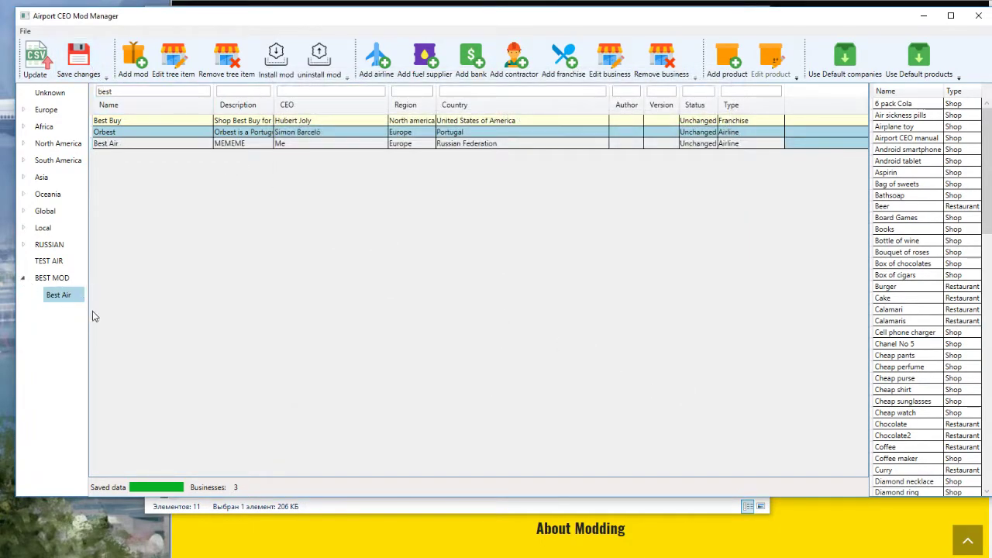
left_click(60, 281)
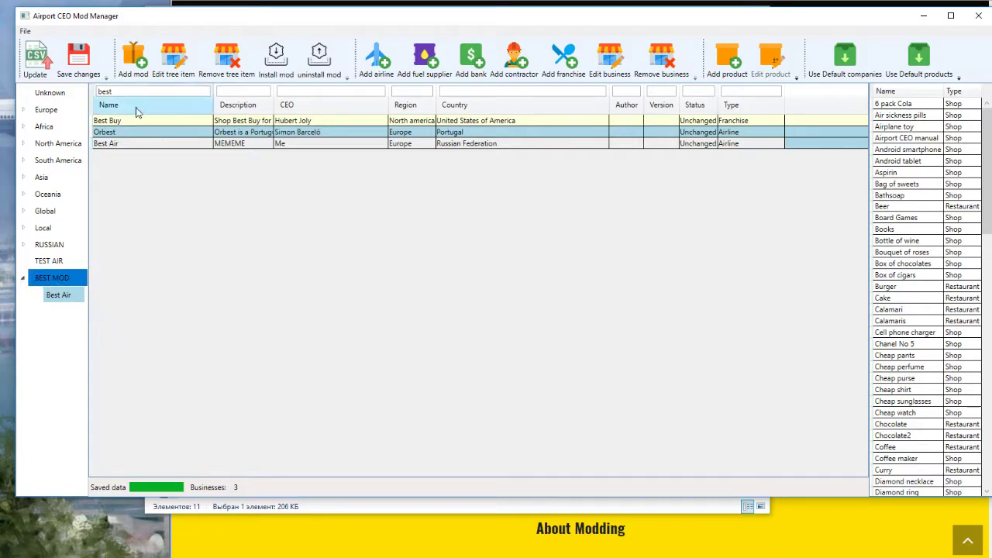
left_click(278, 75)
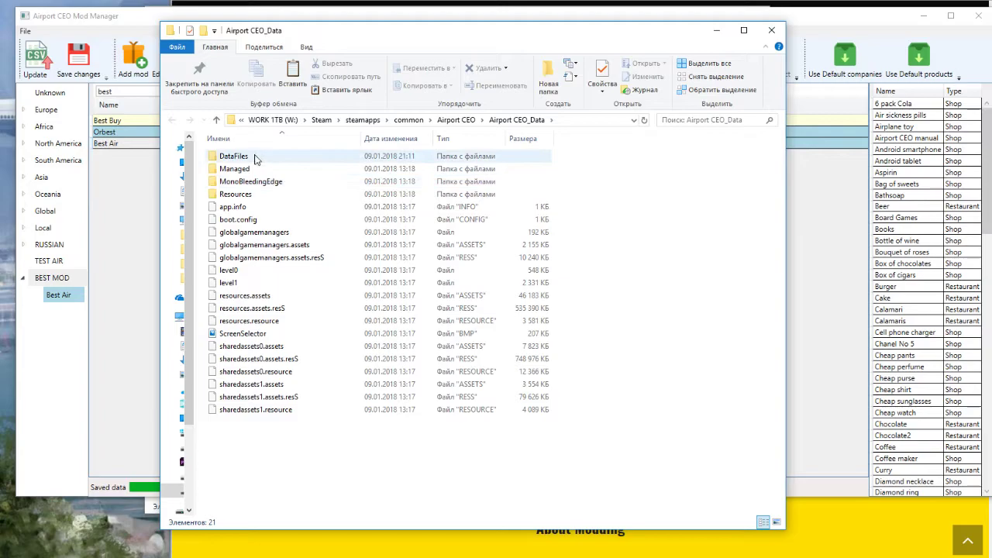
Step: Open the game's DataFiles companies folder and check the contents of the Use_Default text file
double_click(253, 158)
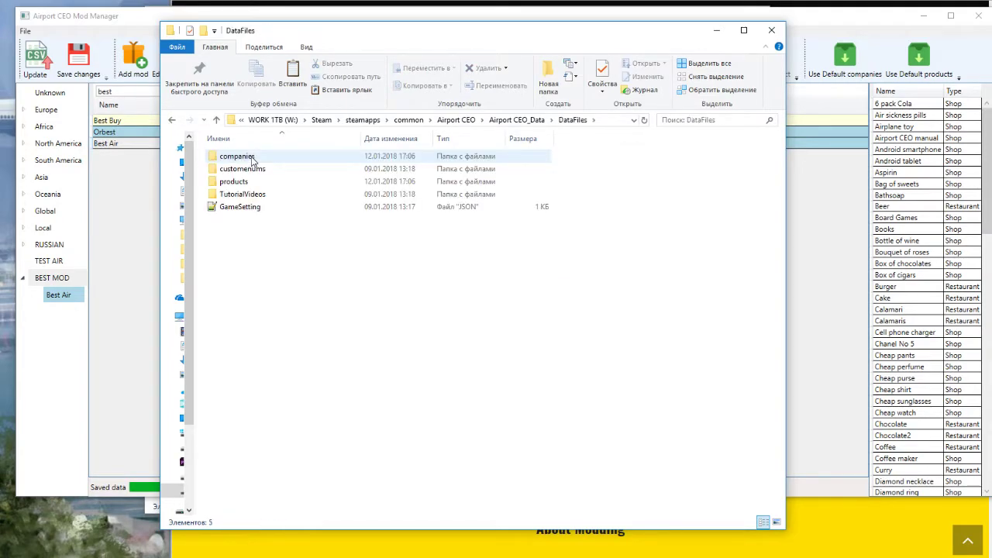
double_click(252, 159)
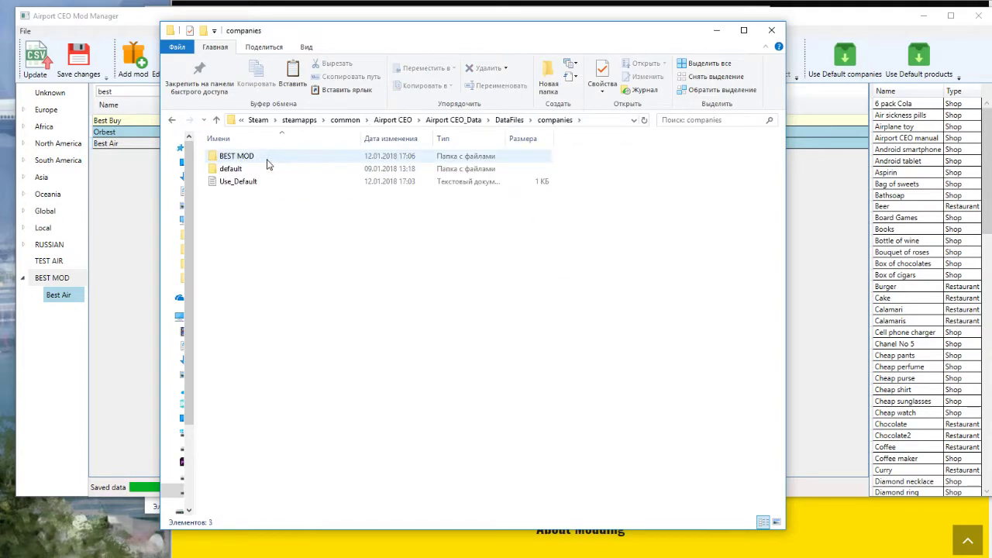
left_click(237, 159)
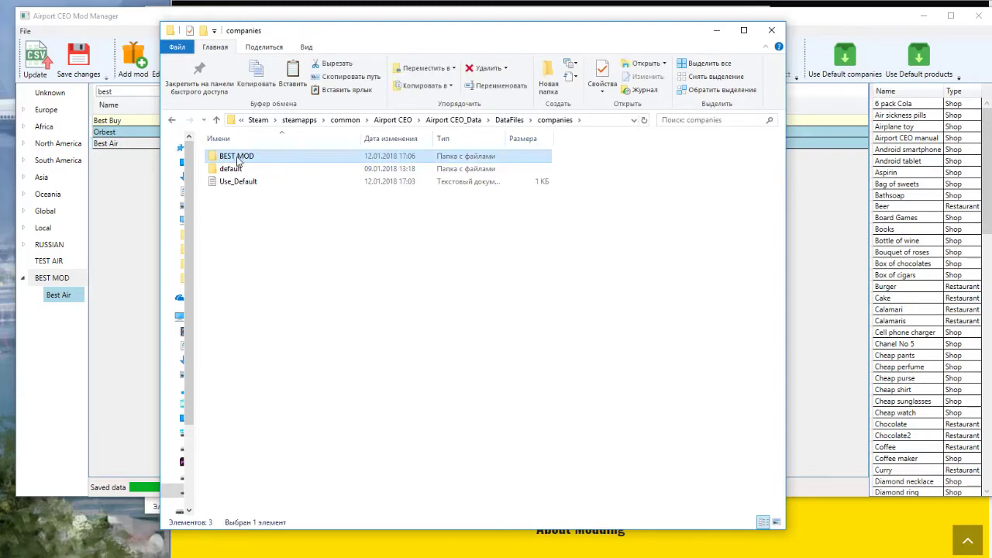
double_click(248, 182)
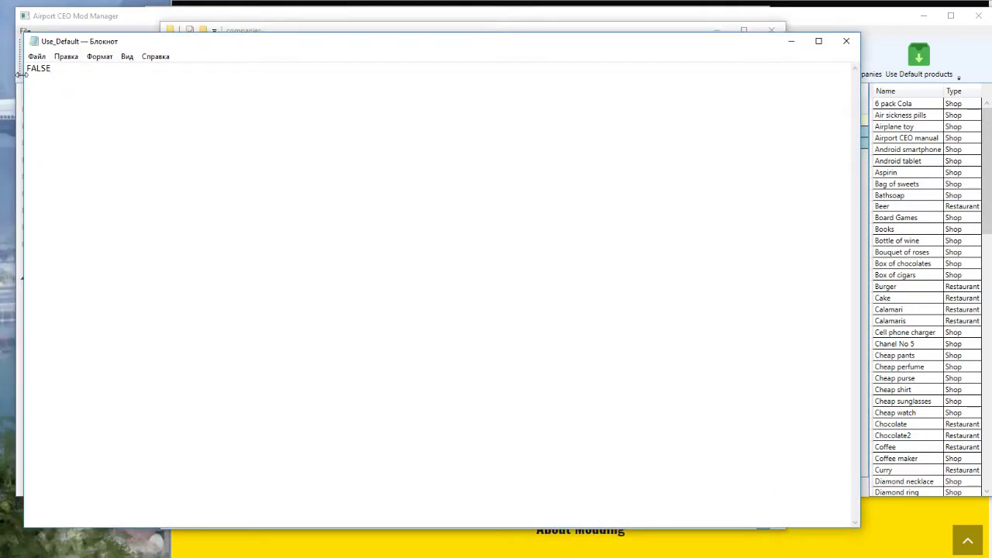
left_click(846, 41)
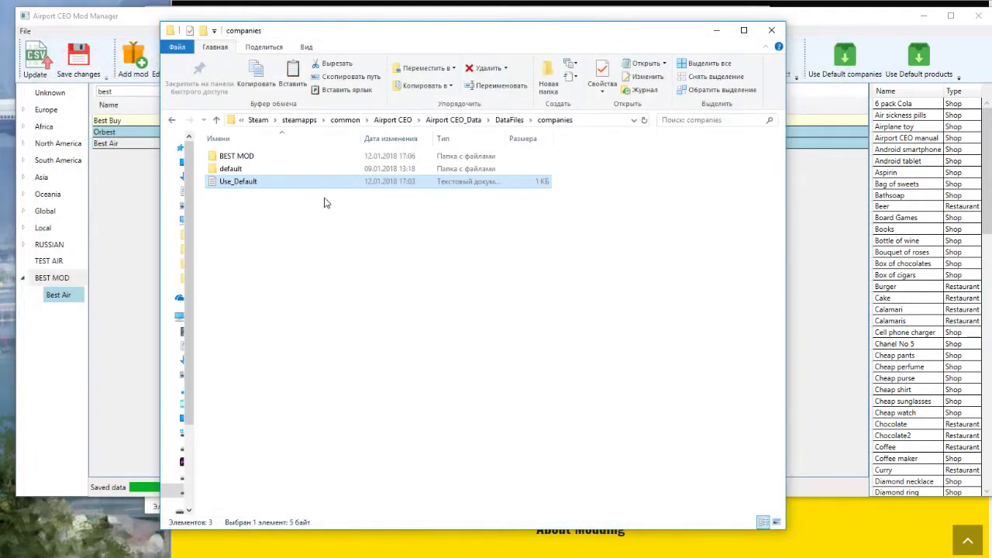
Step: Inspect the subfolders of the installed BEST MOD folder, go back up and close the folder window
double_click(228, 157)
double_click(223, 156)
double_click(227, 157)
key("alt+Left")
key("alt+Left")
key("alt+Left")
left_click(771, 30)
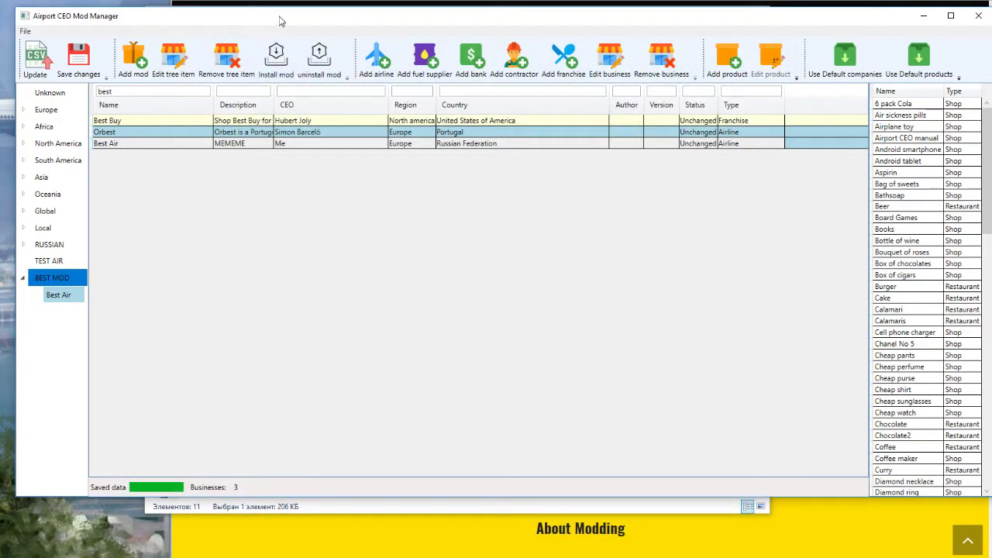
left_click_drag(281, 17, 272, 18)
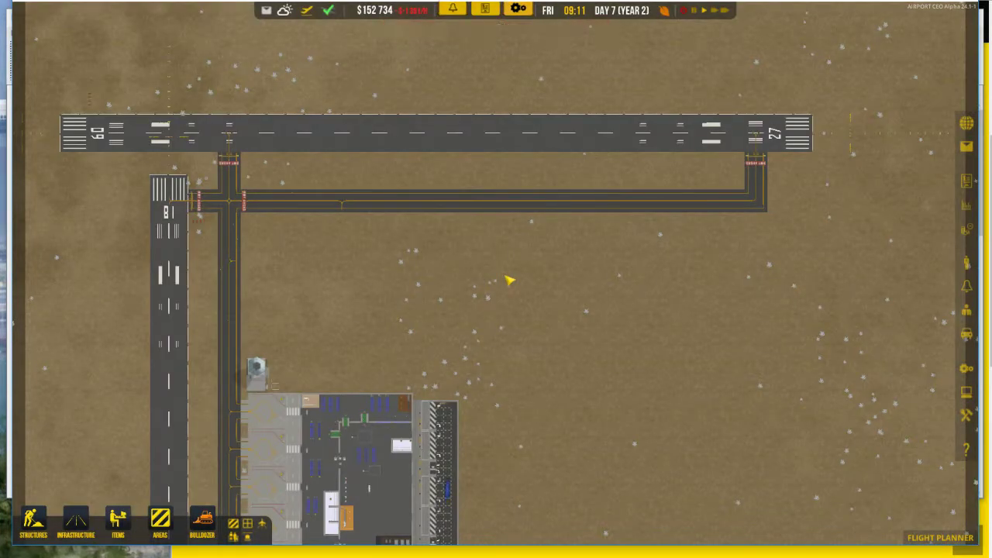
Step: Survey the terminal, aircraft stands and service roads of the airport in Airport CEO
key("s")
scroll(455, 266, "up", 4)
key("a")
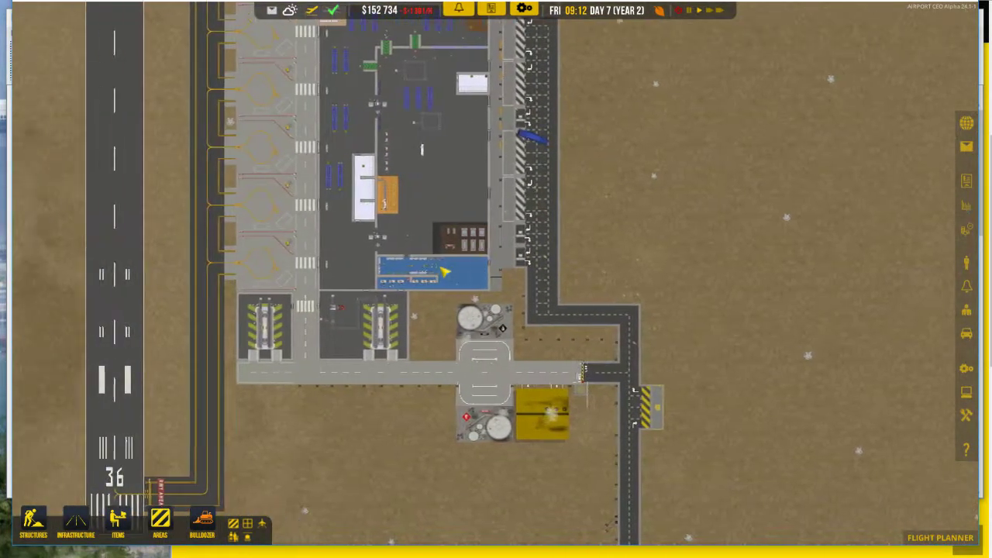
key("w")
scroll(437, 263, "up", 1)
key("w")
key("s")
scroll(438, 262, "down", 2)
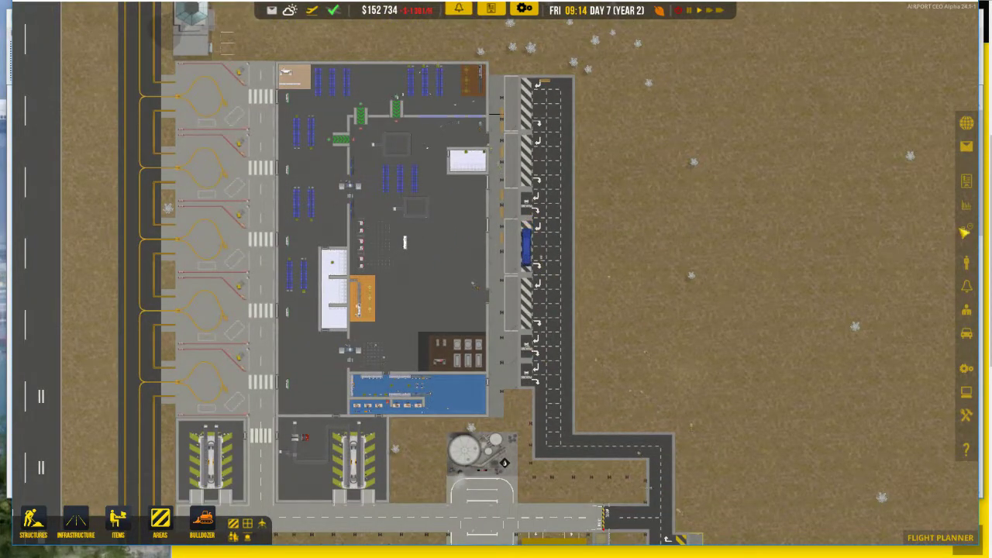
Step: Review the airport's contracts and staff pages, check Friday's flight planner and close the planner
left_click(964, 232)
left_click(851, 50)
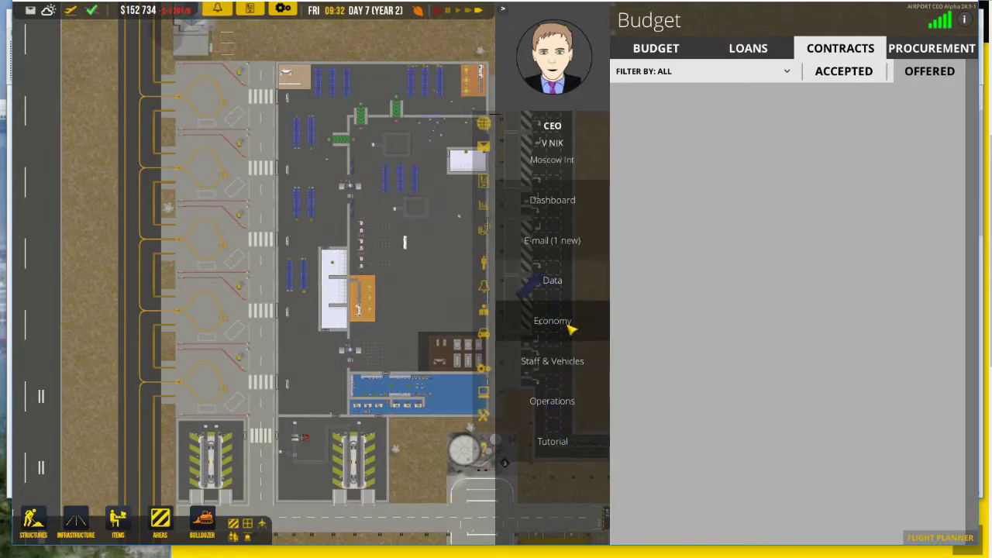
left_click(574, 361)
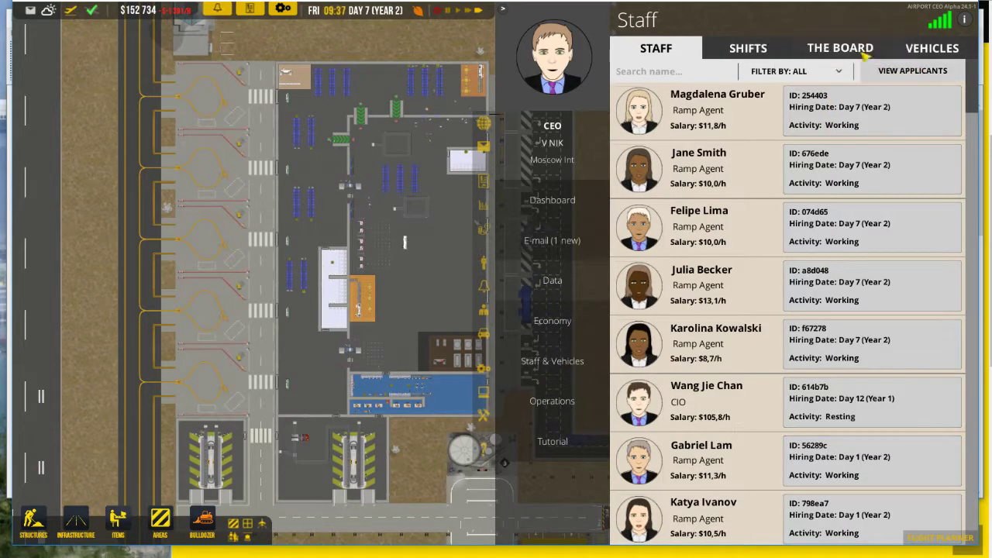
left_click(825, 46)
left_click(602, 313)
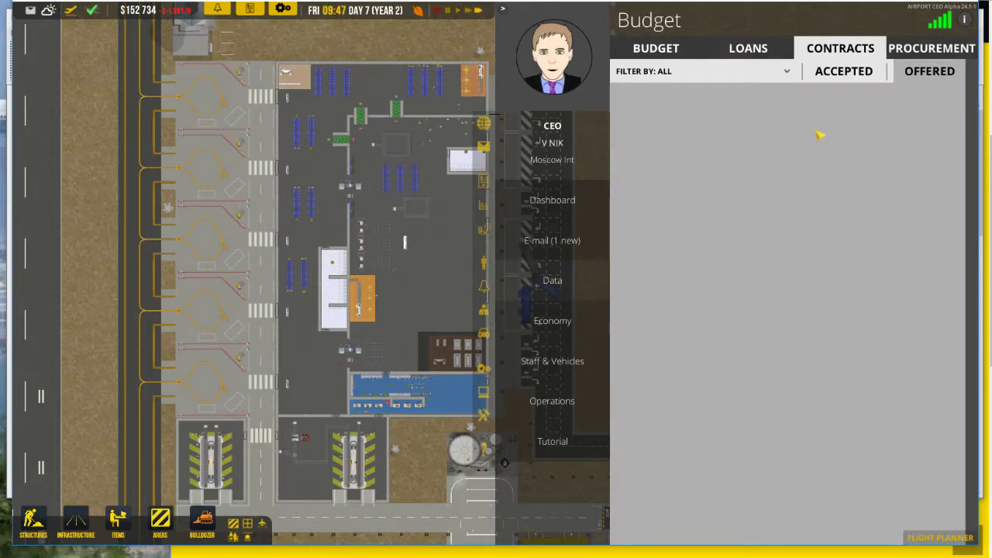
left_click(923, 540)
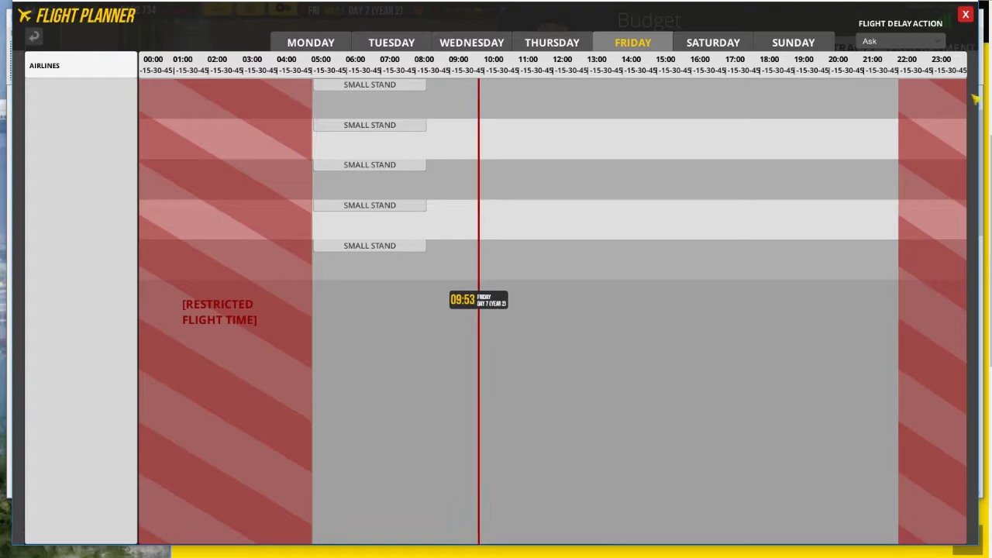
left_click(967, 15)
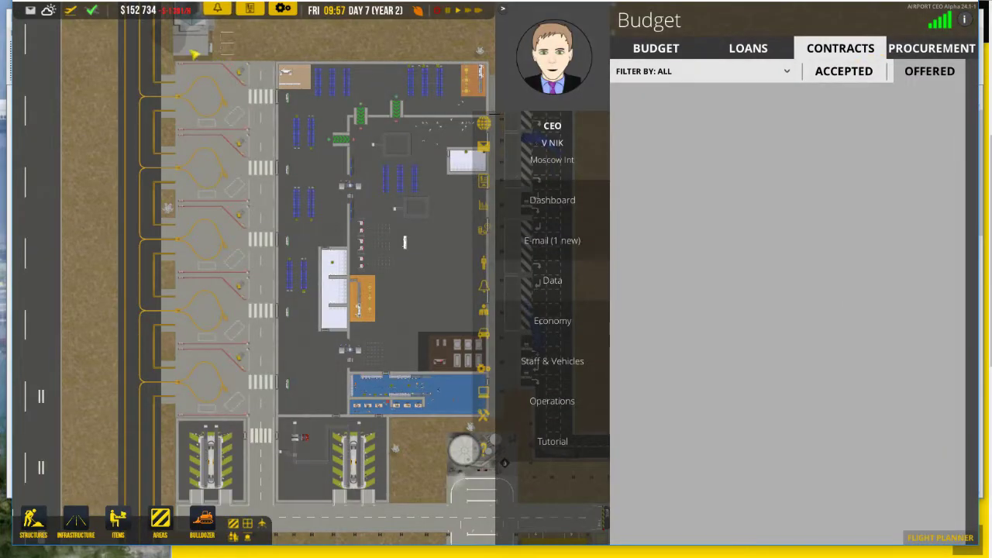
Step: Switch to File Explorer and open the BEST MOD folder inside the DataFiles companies folder
key("alt+Tab")
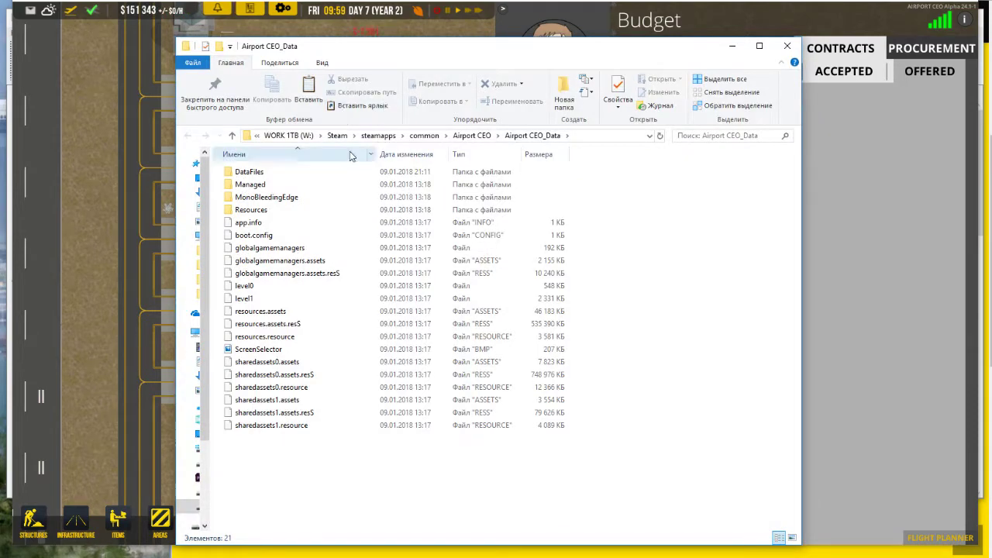
double_click(273, 177)
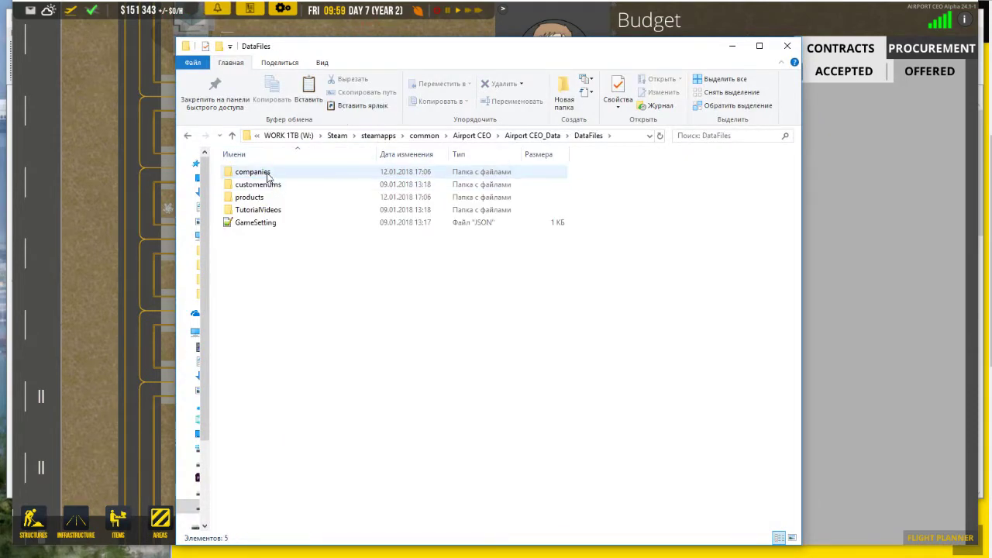
double_click(270, 172)
double_click(261, 177)
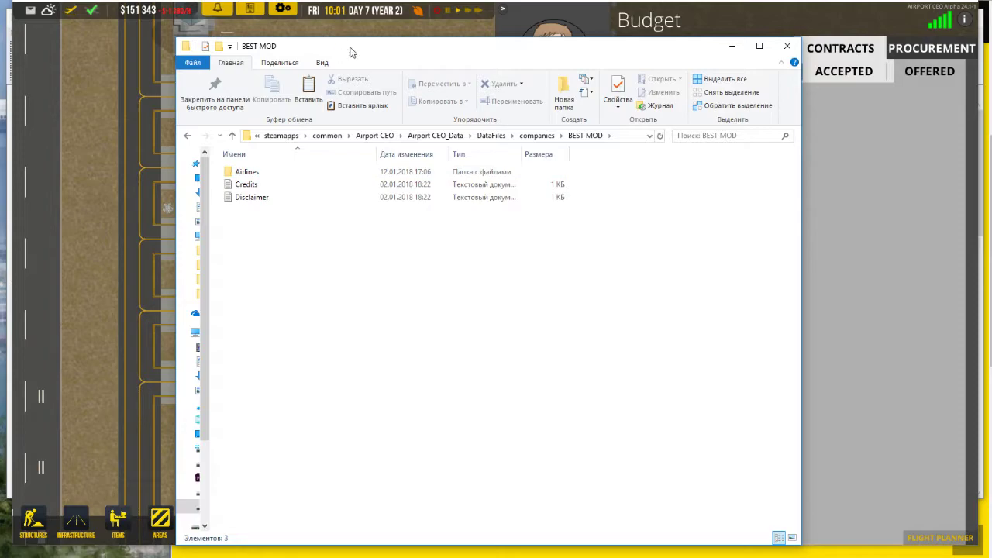
Step: Return to Airport CEO and load the saved airport 4, bringing its large stands into view
key("alt+Tab")
scroll(465, 217, "down", 2)
scroll(458, 210, "up", 1)
scroll(454, 206, "down", 2)
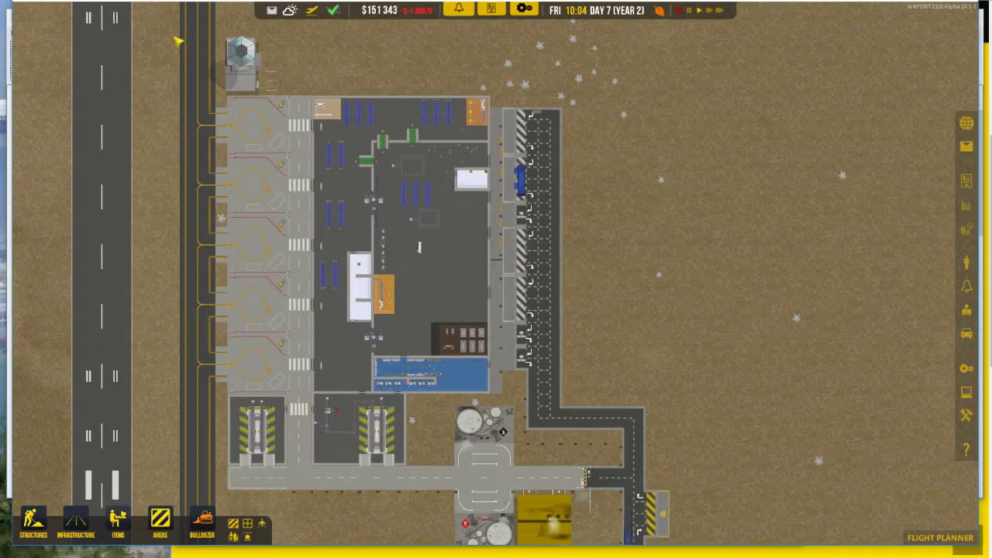
key("Escape")
left_click(128, 105)
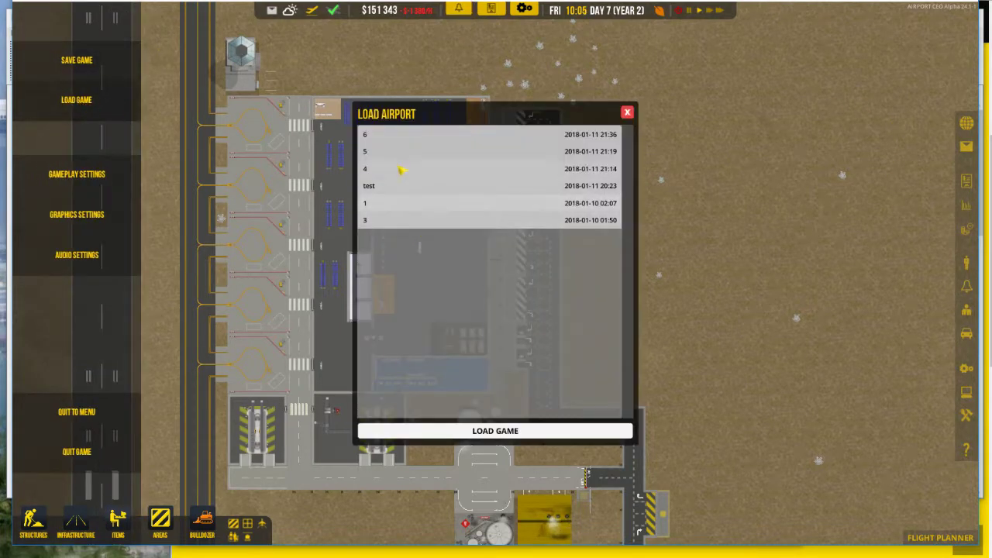
left_click(383, 135)
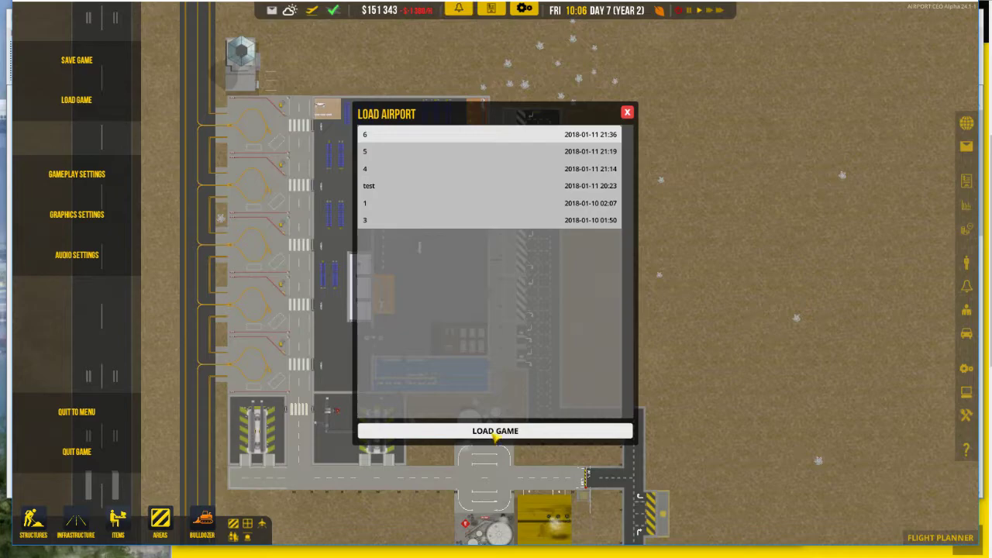
left_click(416, 168)
left_click(503, 431)
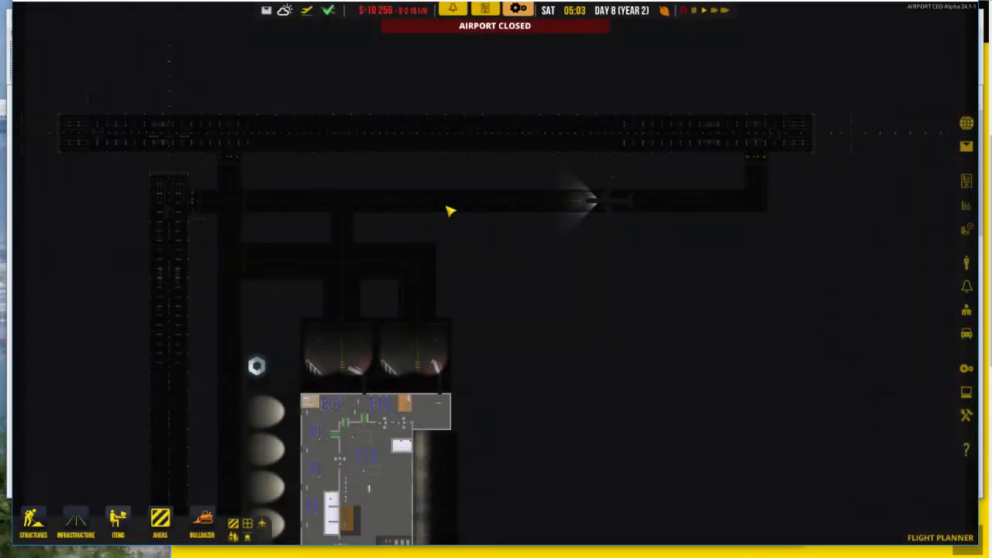
scroll(393, 284, "up", 3)
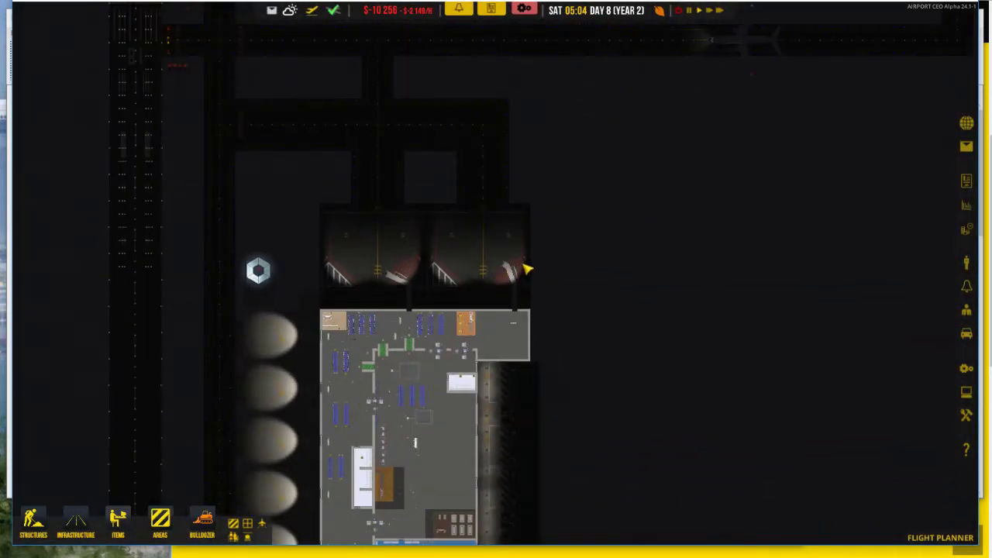
Step: Open the offered Best Air airline contract for 5 daily medium class flights and sign it
key("d")
key("s")
key("a")
left_click(967, 233)
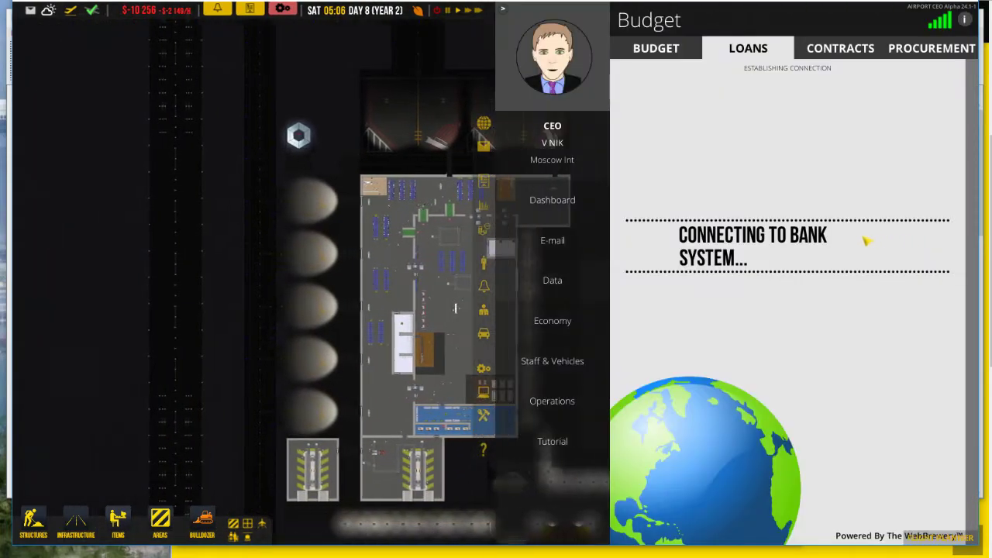
left_click(844, 49)
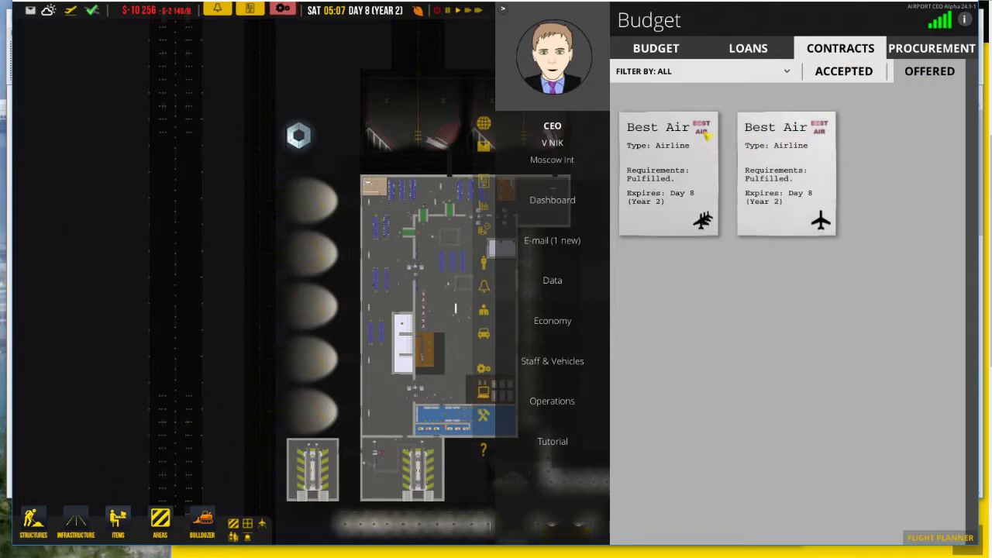
left_click(699, 190)
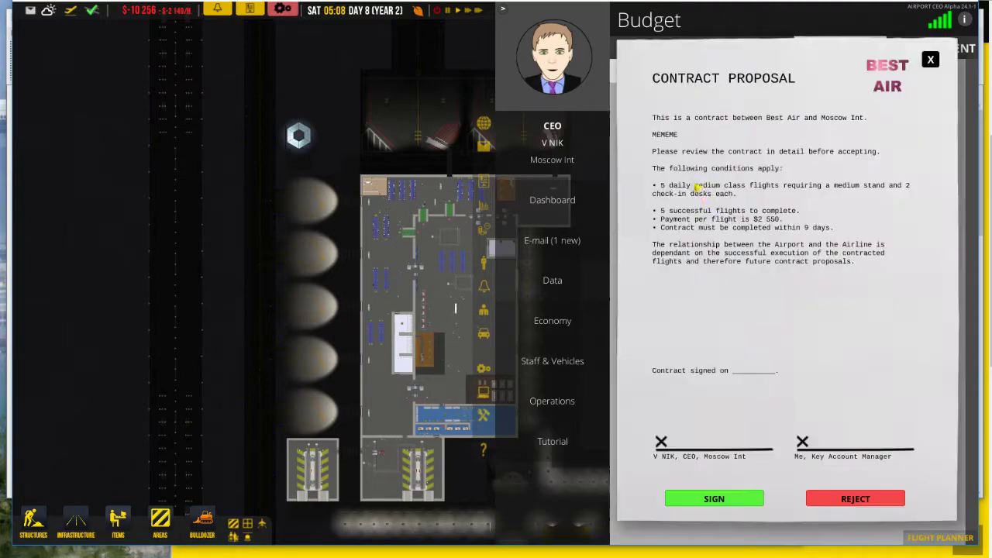
left_click(746, 499)
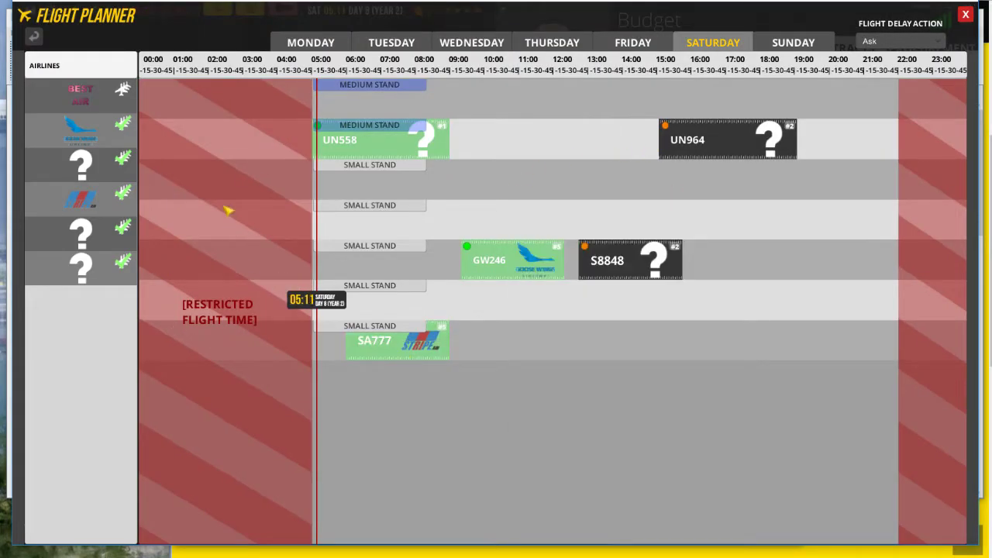
Step: Schedule Best Air flight BA608/BA609 on the medium stand for Saturday at 09:00 and close the flight planner
left_click(108, 99)
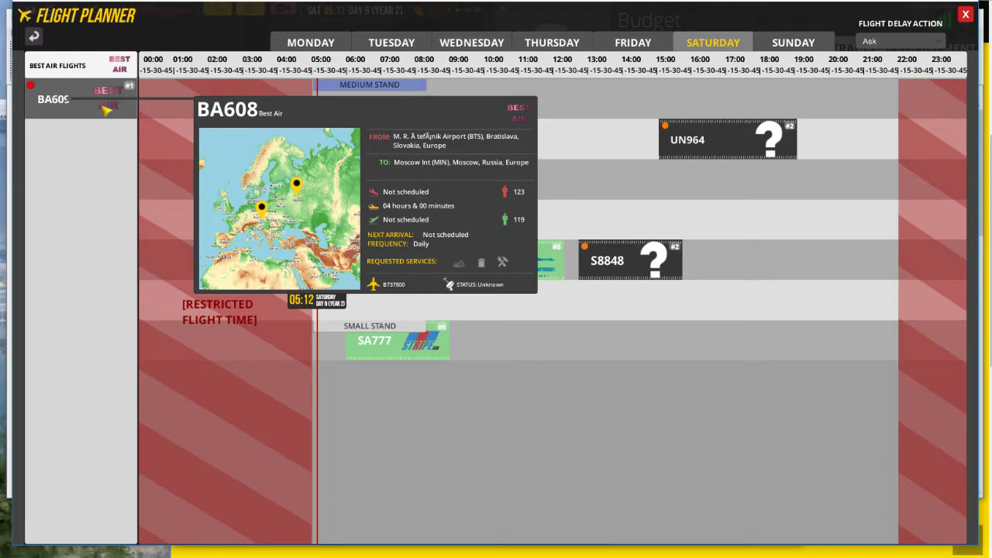
left_click_drag(106, 110, 520, 99)
left_click(516, 106)
left_click(966, 14)
left_click(408, 88)
left_click(355, 68)
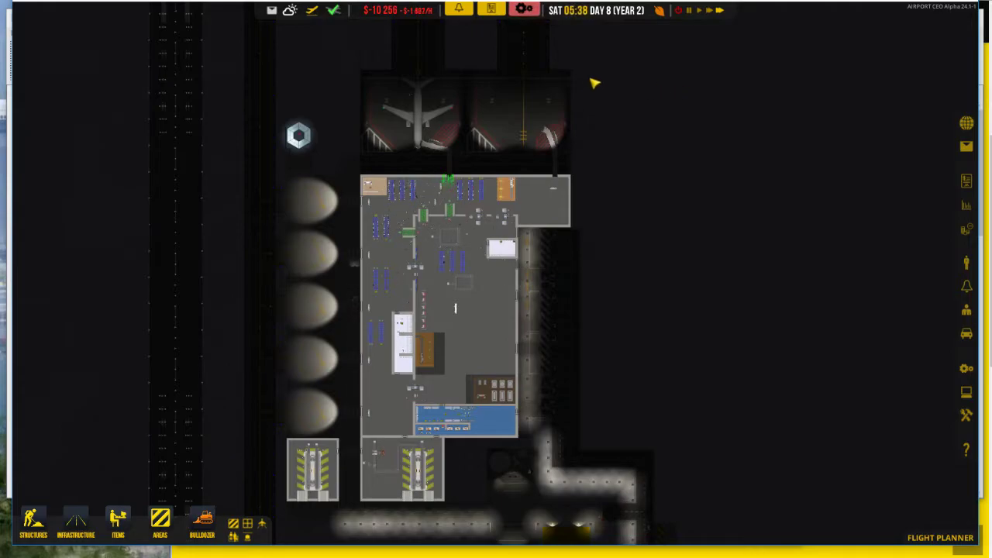
Step: Check the arrivals and departures board, and survey the terminal's waiting areas, security checkpoints, check-in area and aircraft stands
left_click(312, 11)
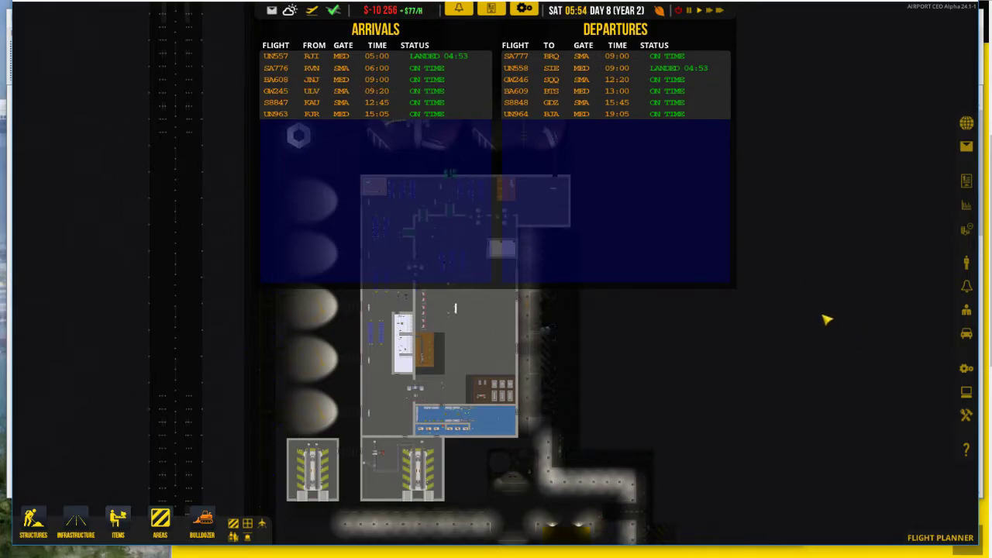
right_click(823, 287)
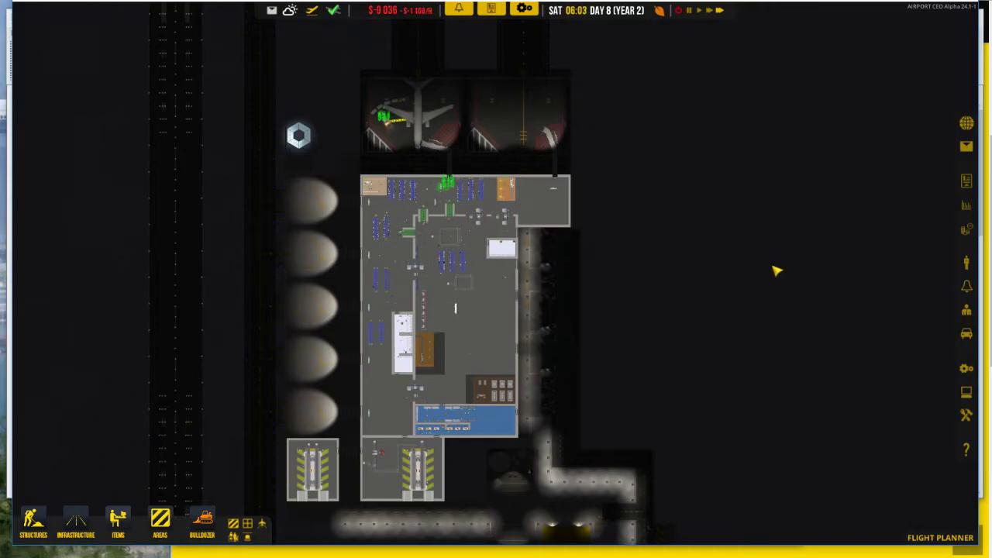
scroll(516, 187, "up", 6)
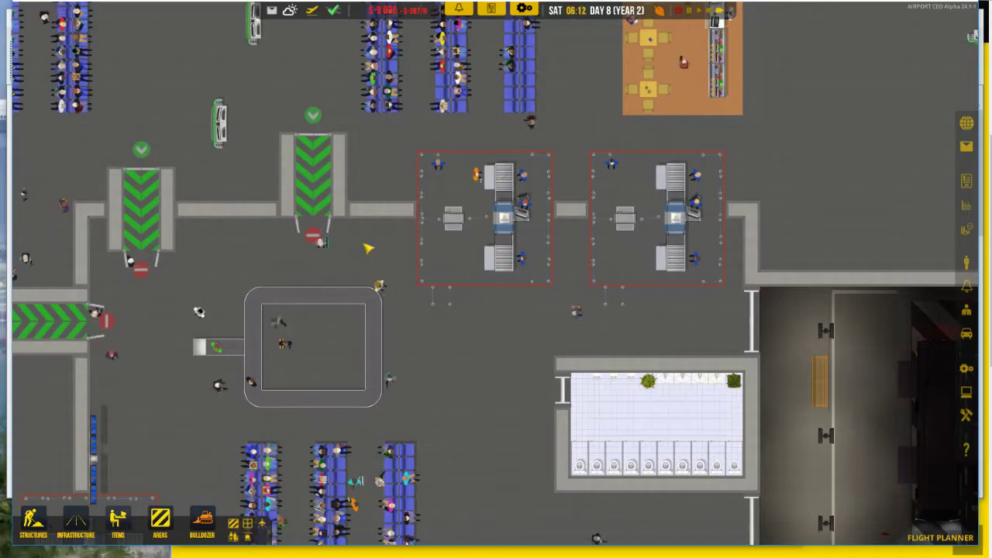
scroll(369, 248, "down", 8)
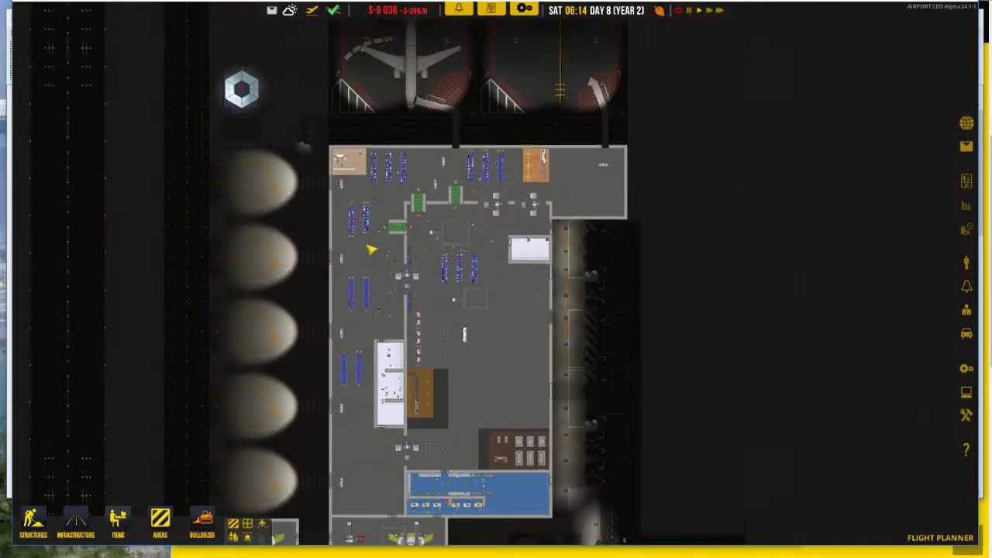
scroll(370, 250, "up", 4)
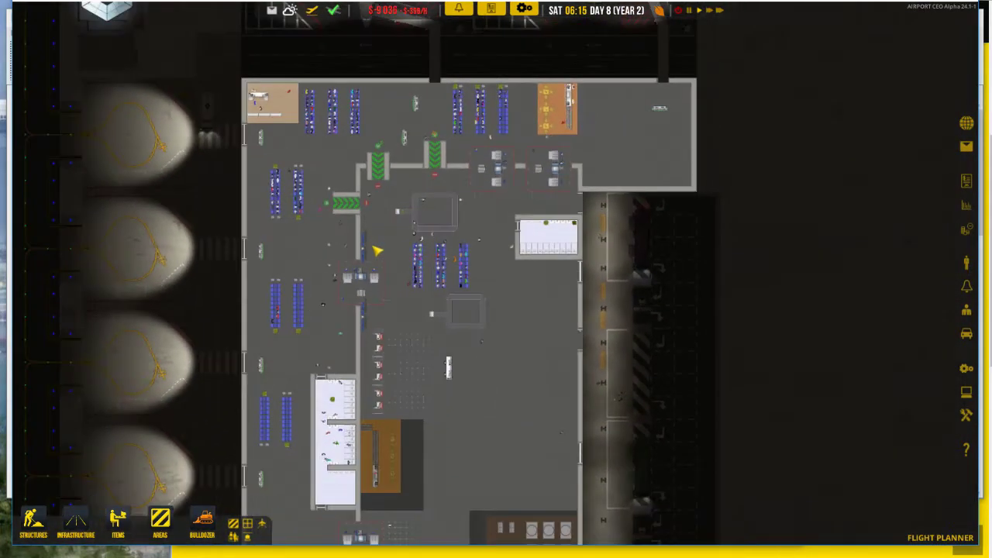
scroll(376, 250, "down", 2)
key("s")
key("w")
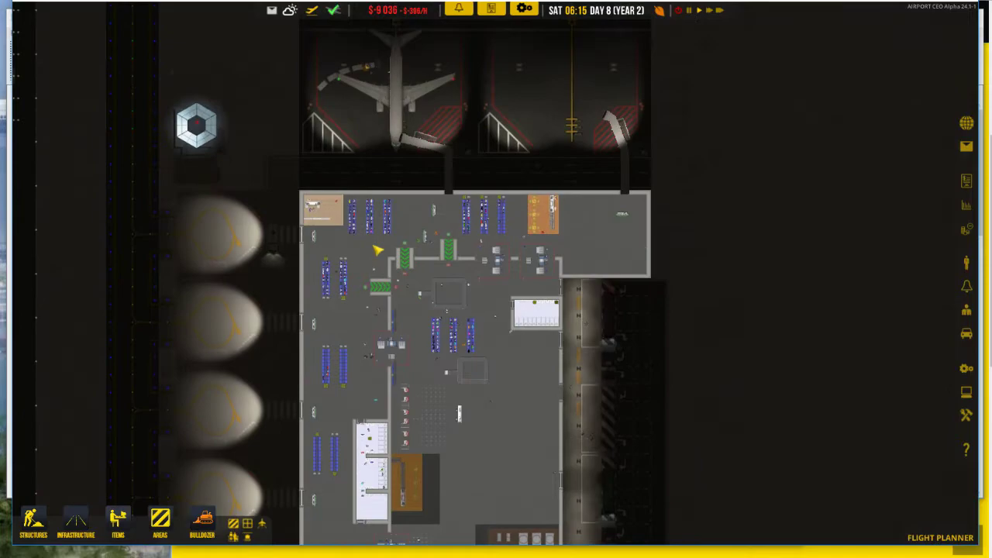
key("s")
key("w")
key("w")
key("s")
key("w")
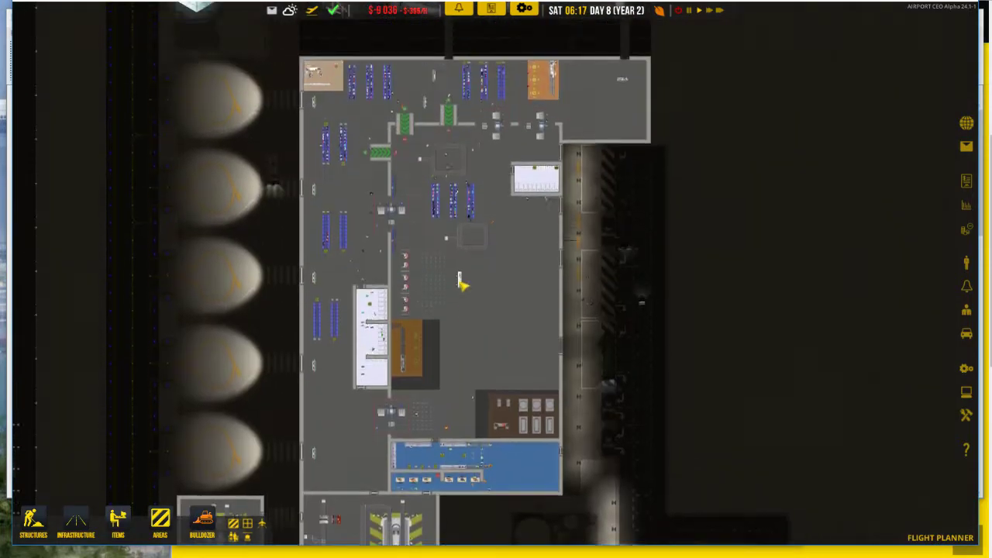
scroll(462, 284, "up", 4)
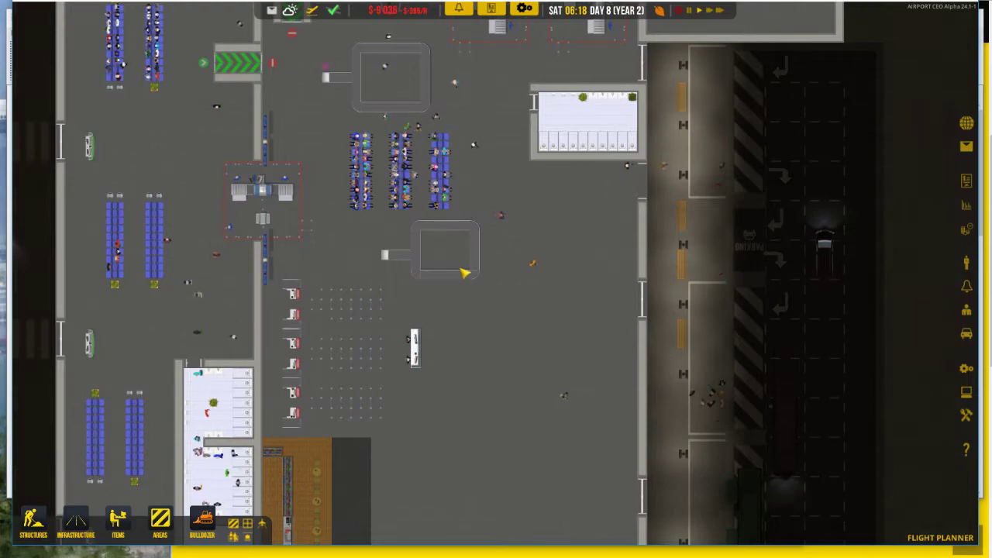
scroll(414, 281, "down", 4)
key("s")
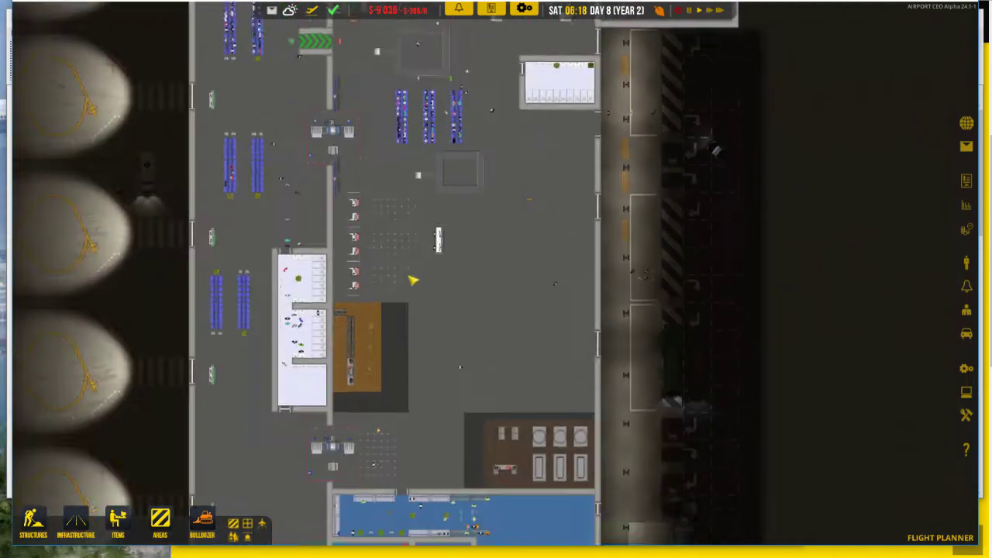
key("w")
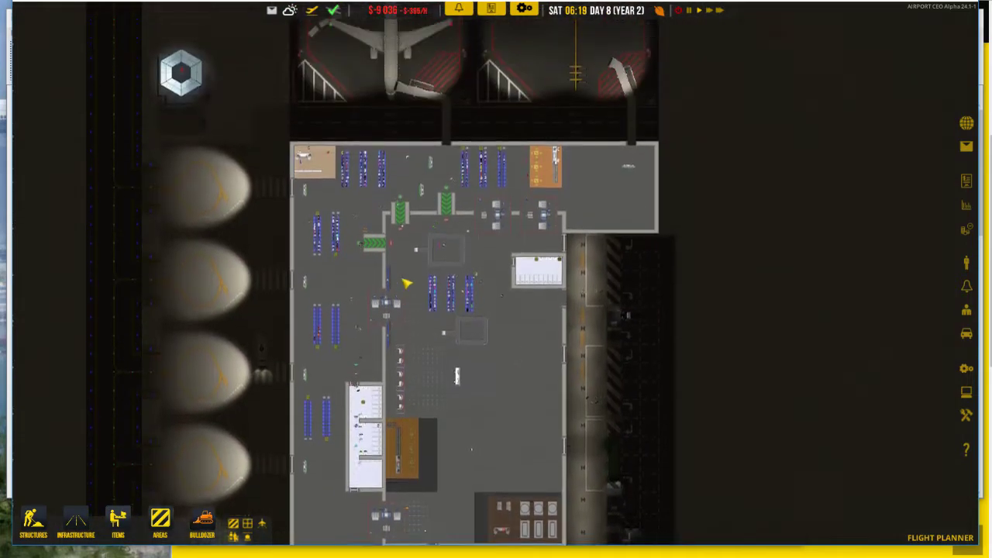
key("w")
scroll(405, 283, "down", 1)
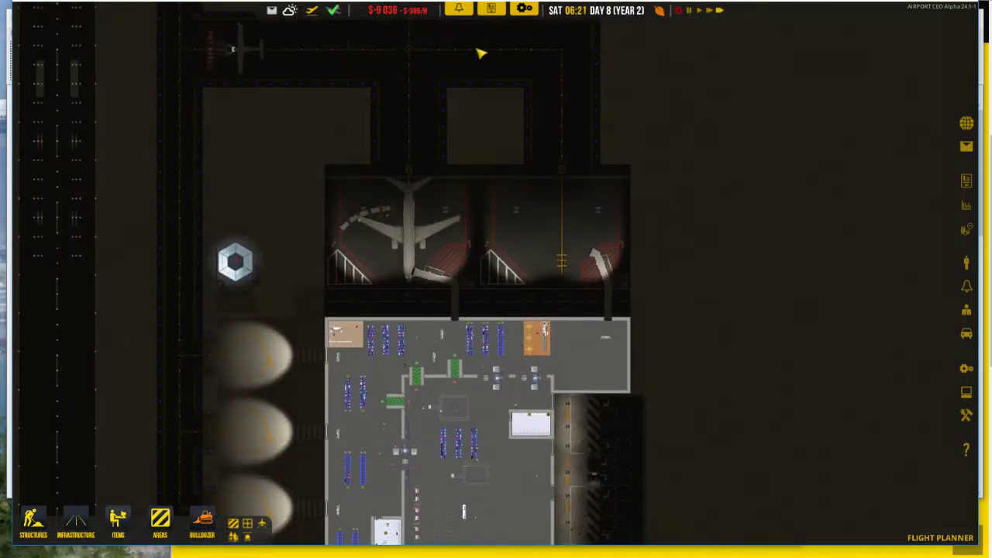
Step: Recheck the flight board for the status of Best Air's arrival and departure, closing the board after each look
left_click(312, 10)
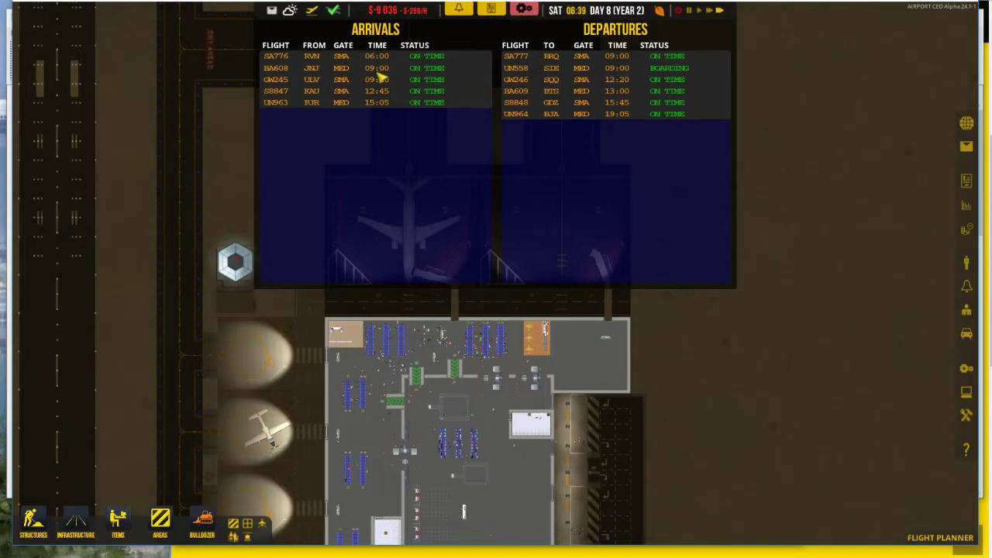
left_click(808, 109)
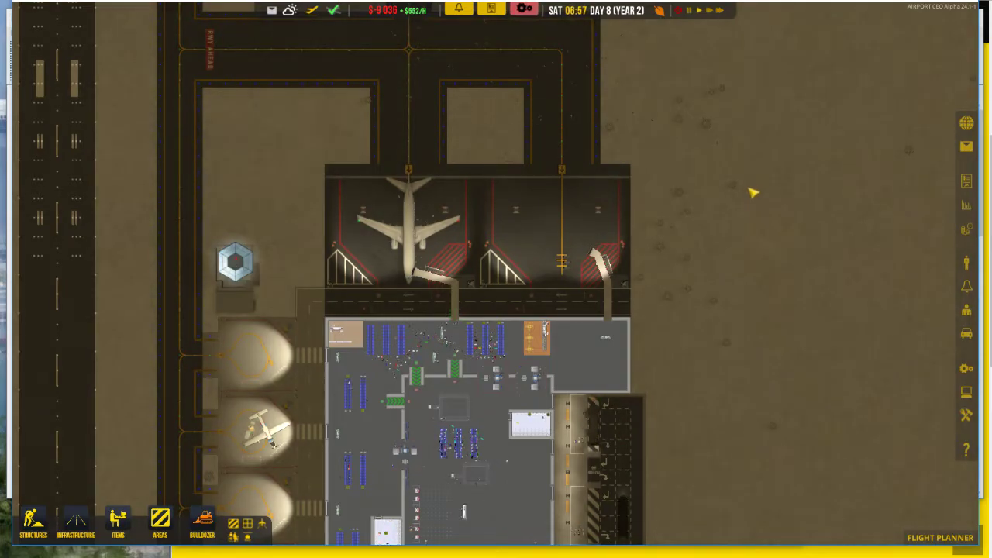
left_click(311, 10)
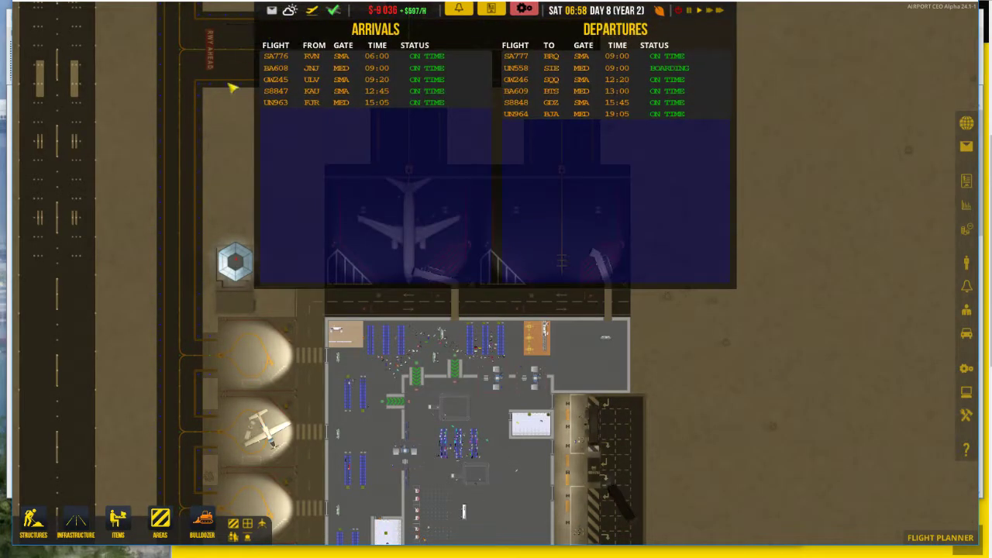
left_click(881, 241)
Step: Inspect the check-in desk assigned to Best Air flight BA609 and close its details
key("s")
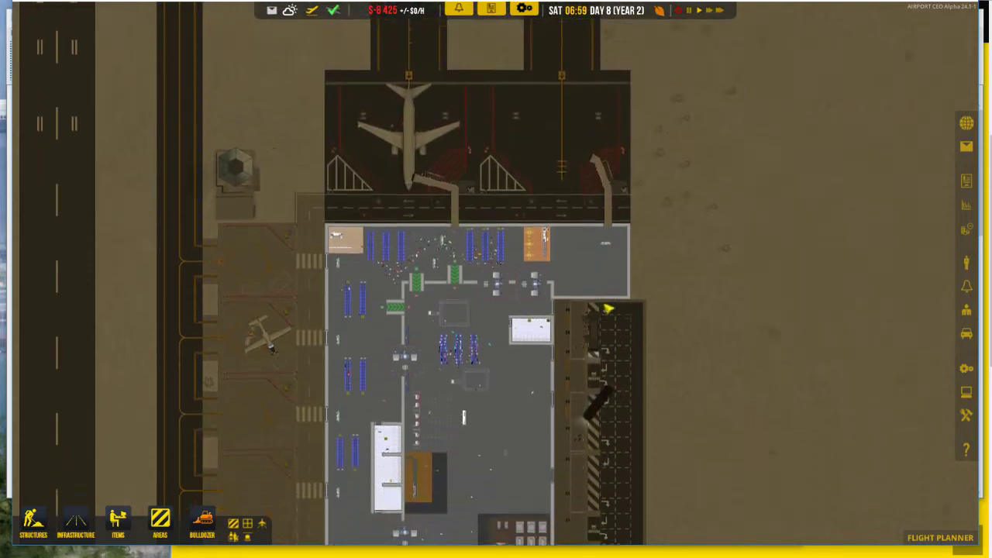
scroll(426, 262, "up", 5)
left_click(379, 255)
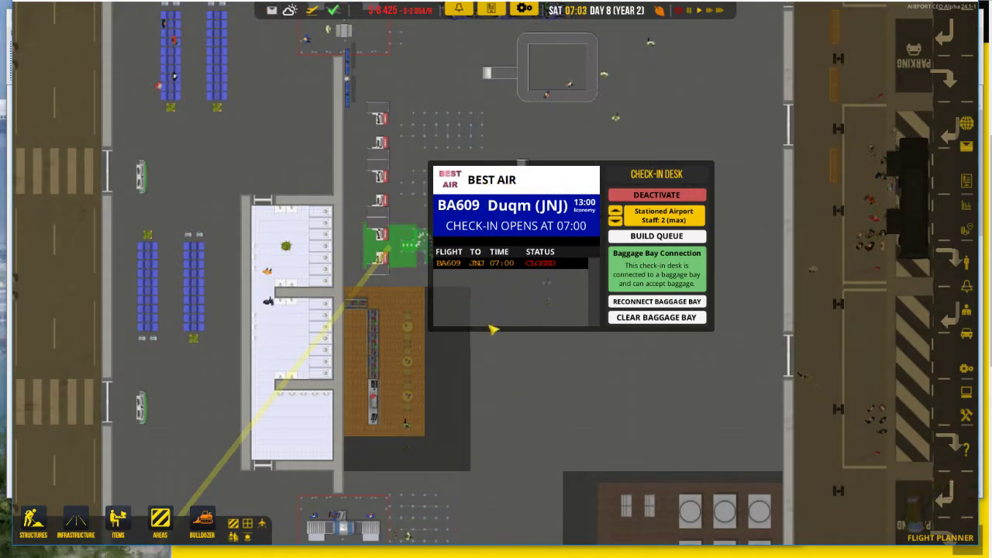
left_click(638, 135)
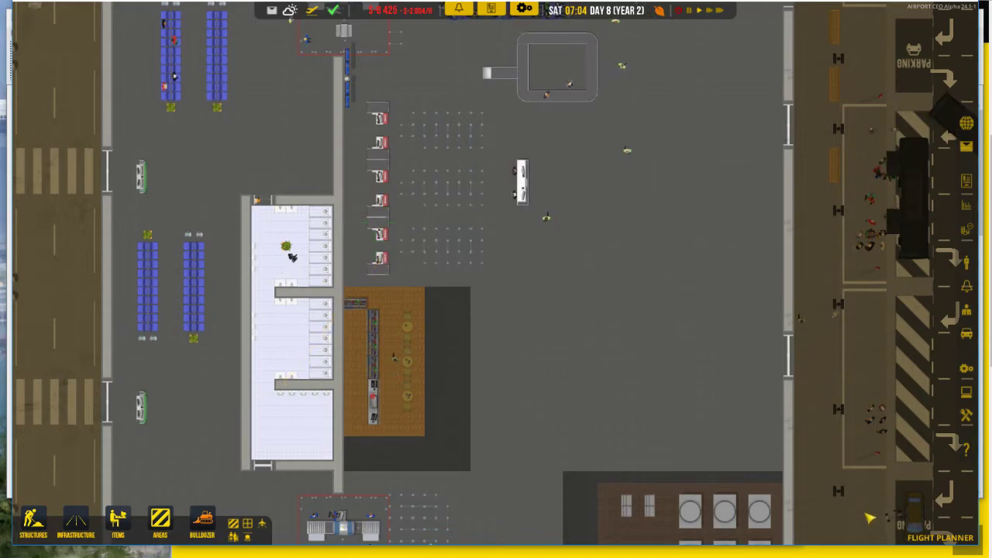
Step: Review the scheduled Best Air flight's details in Saturday's flight planner and close the planner
left_click(907, 525)
mouse_move(534, 103)
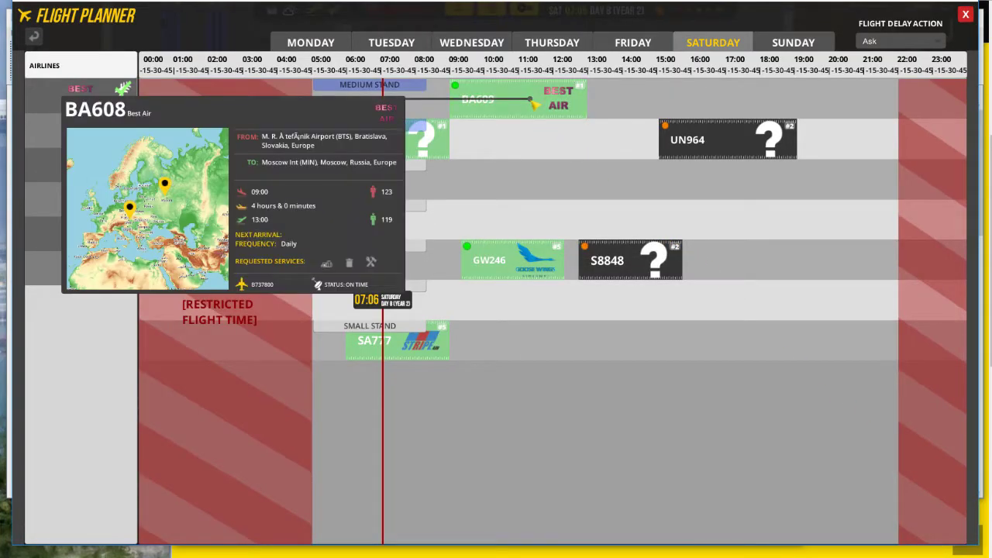
left_click(966, 14)
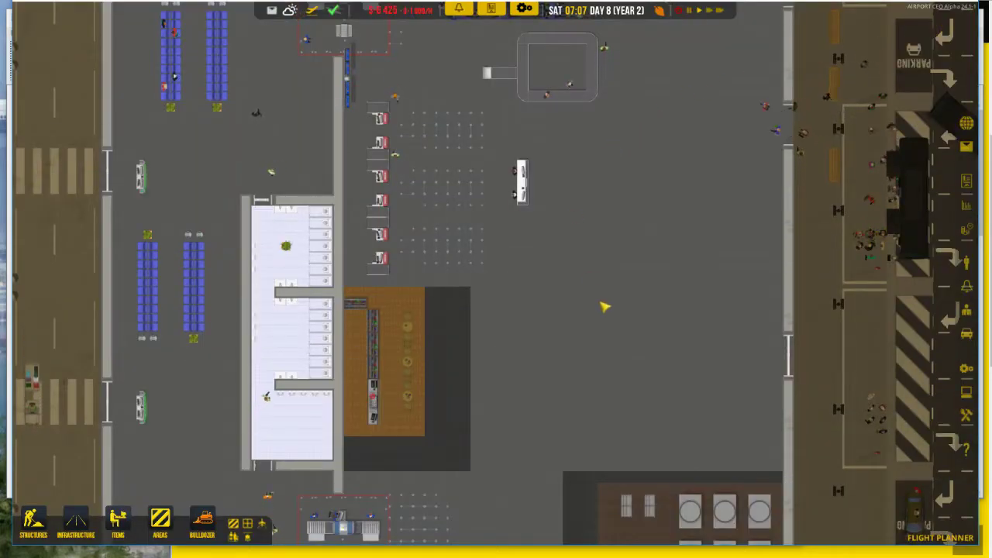
Step: Look over the passenger flow between the check-in desks, baggage claims, security checkpoints and boarding area
scroll(601, 308, "down", 2)
scroll(586, 300, "up", 2)
key("w")
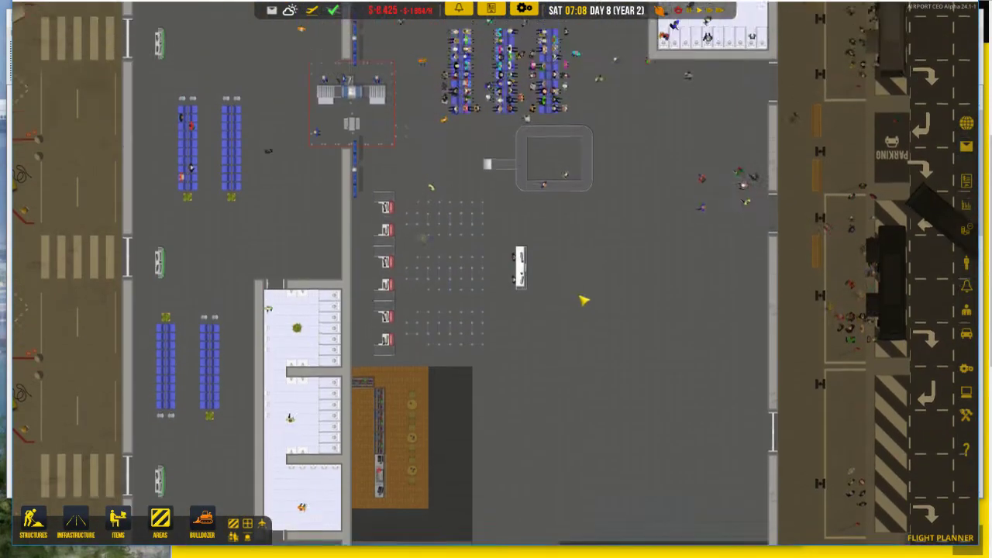
key("w")
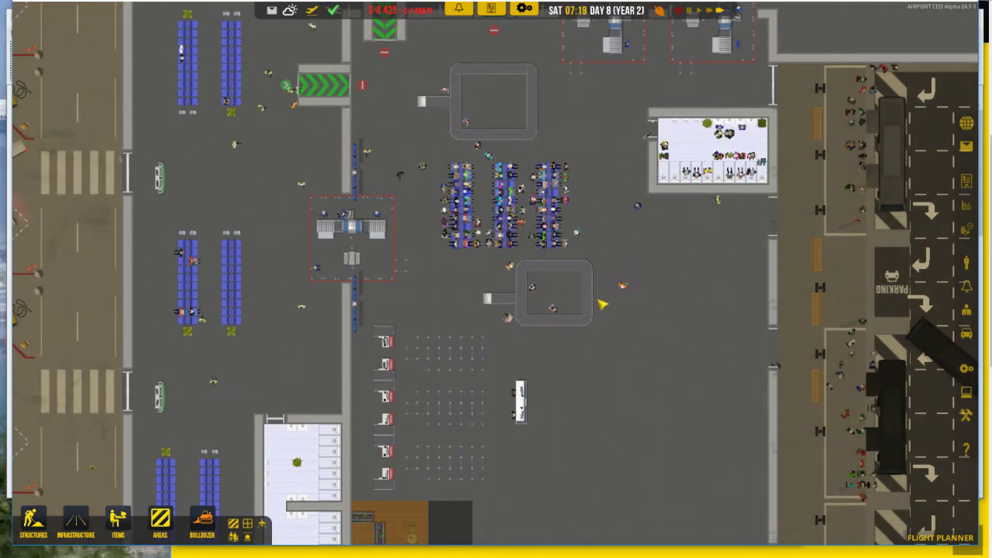
key("w")
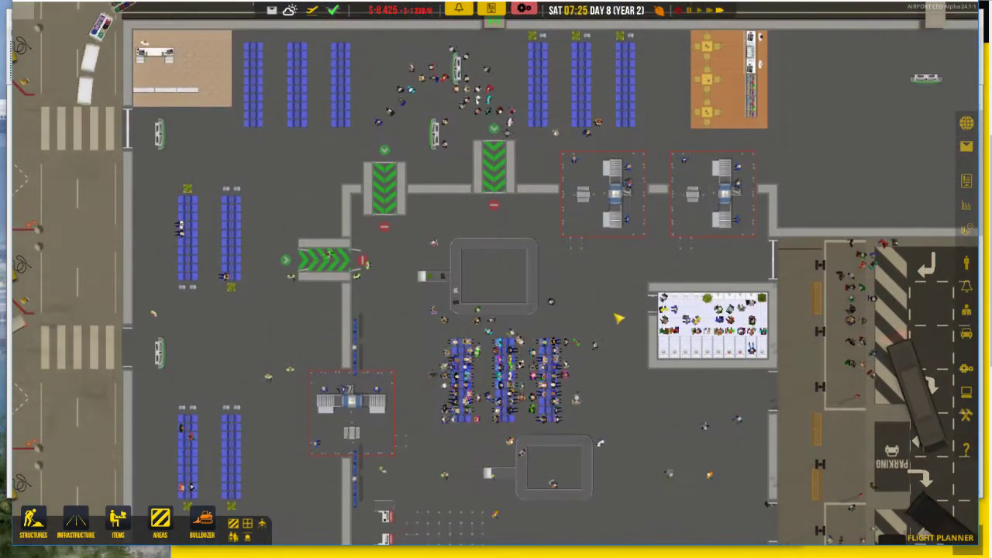
key("w")
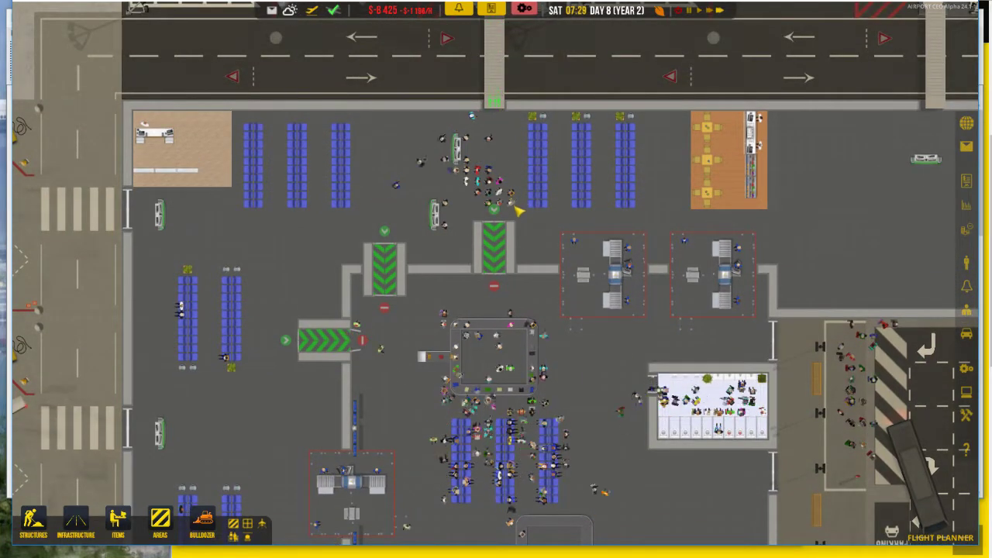
key("s")
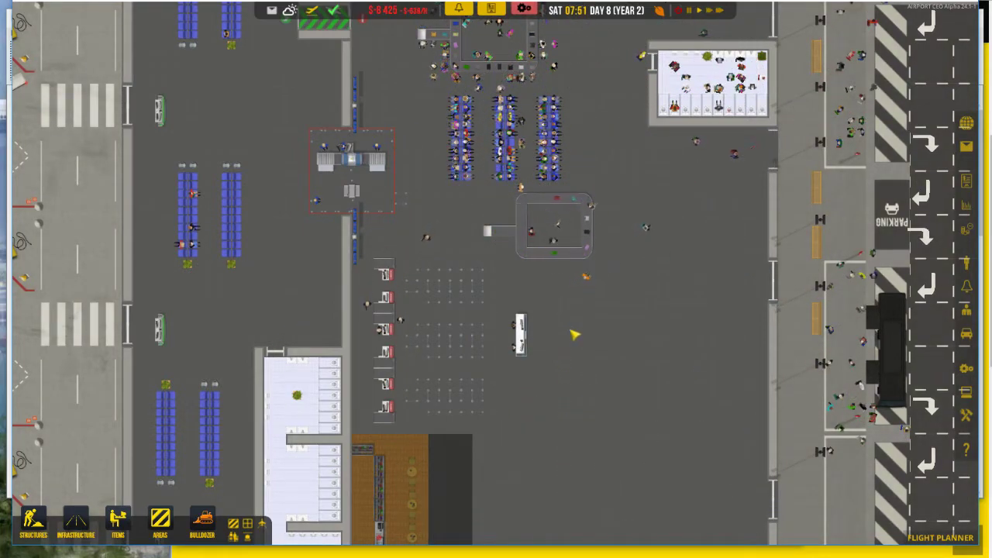
Step: Examine the Best Air check-in desk's status and the employee card of its staff, and close the details
left_click(380, 405)
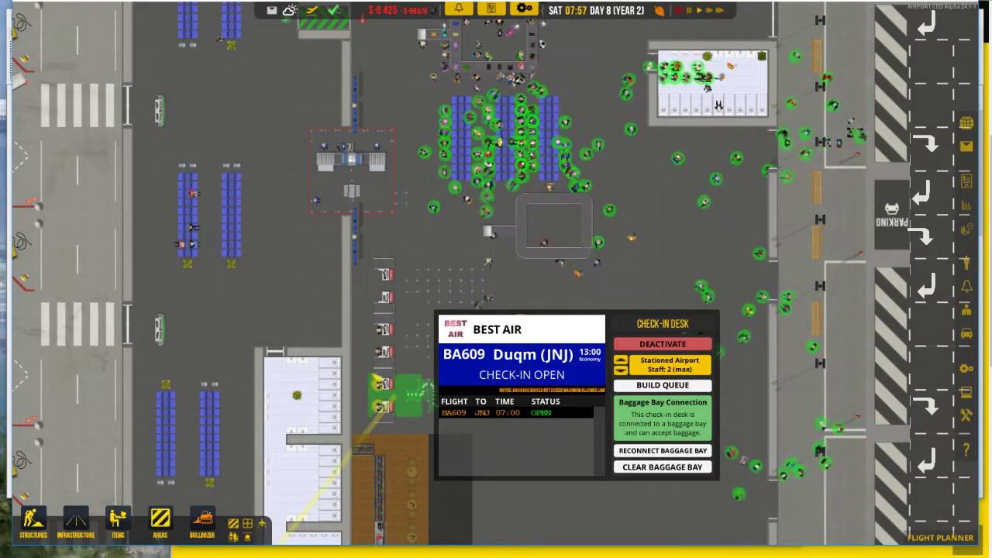
left_click(363, 354)
left_click(378, 340)
left_click(380, 389)
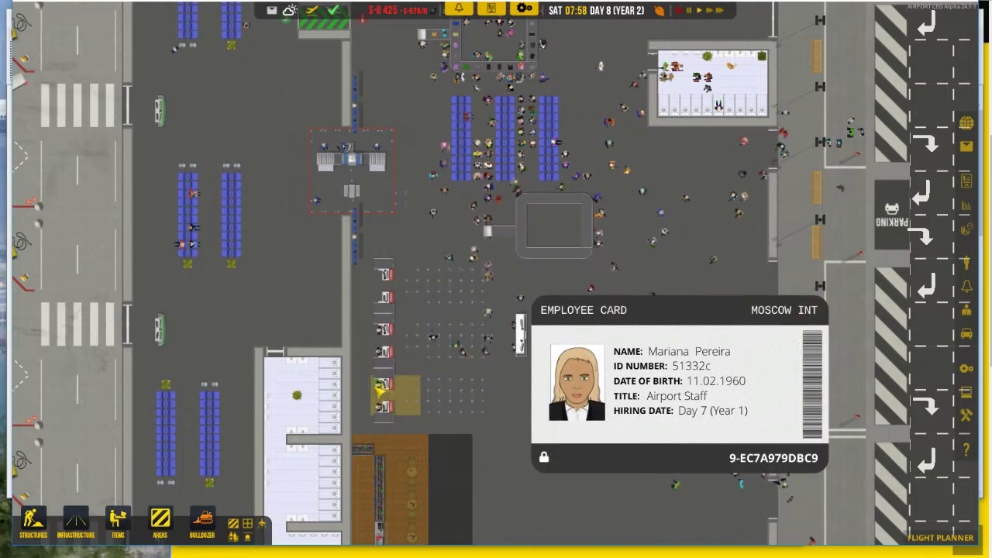
left_click(495, 445)
Step: Examine the passengers queuing at the Best Air check-in desks up close and from farther away
scroll(502, 426, "up", 2)
scroll(505, 411, "down", 2)
key("s")
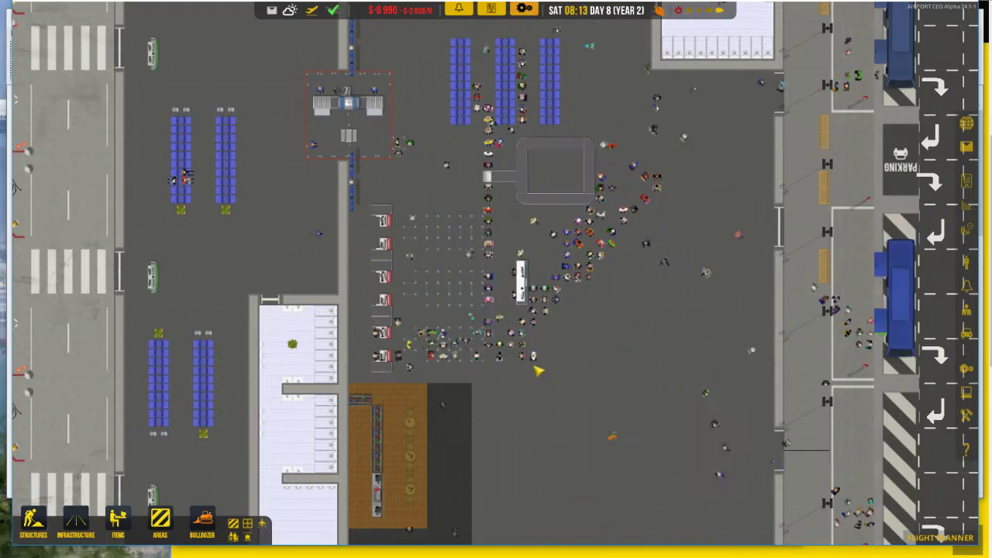
scroll(507, 370, "down", 1)
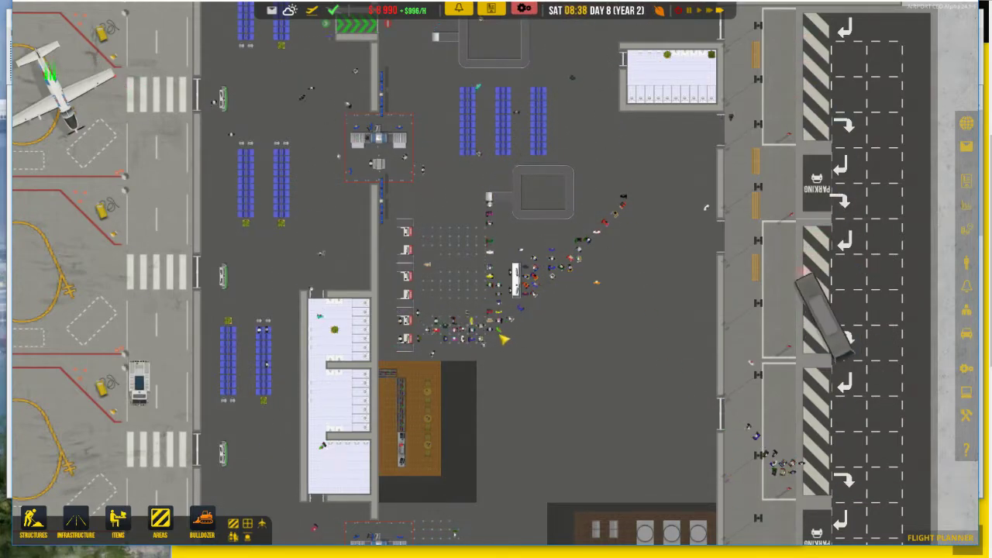
scroll(510, 324, "up", 5)
scroll(508, 382, "down", 6)
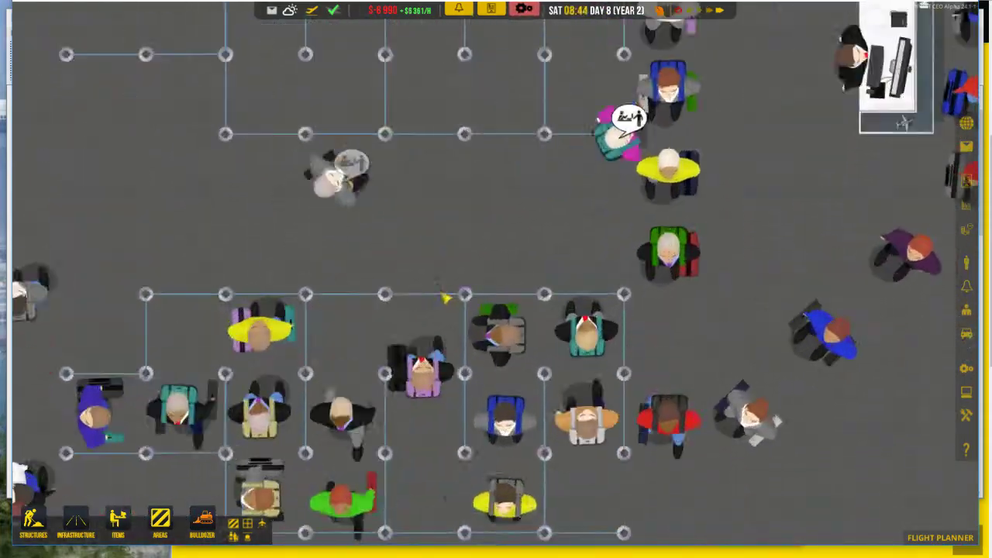
Step: Locate the arriving Best Air aircraft at the runway 27 exit and examine its livery up close
scroll(436, 366, "down", 4)
key("w")
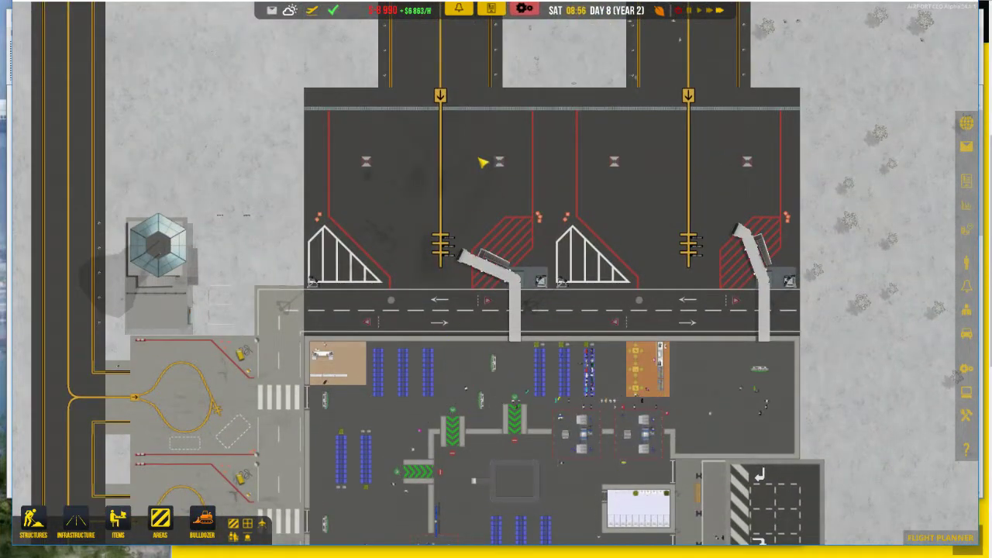
scroll(458, 190, "down", 3)
key("w")
key("a")
scroll(470, 217, "down", 2)
key("d")
key("s")
scroll(519, 288, "up", 5)
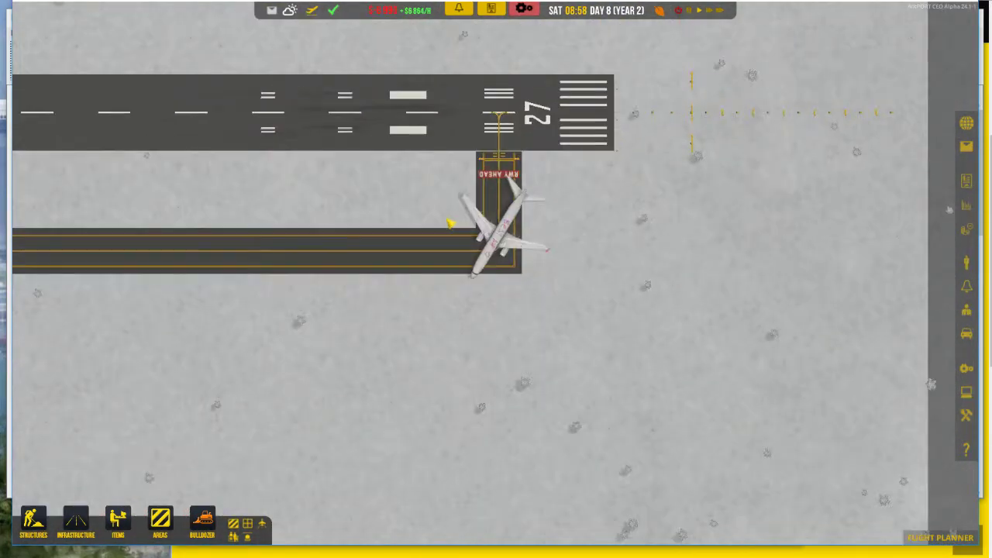
scroll(427, 264, "up", 4)
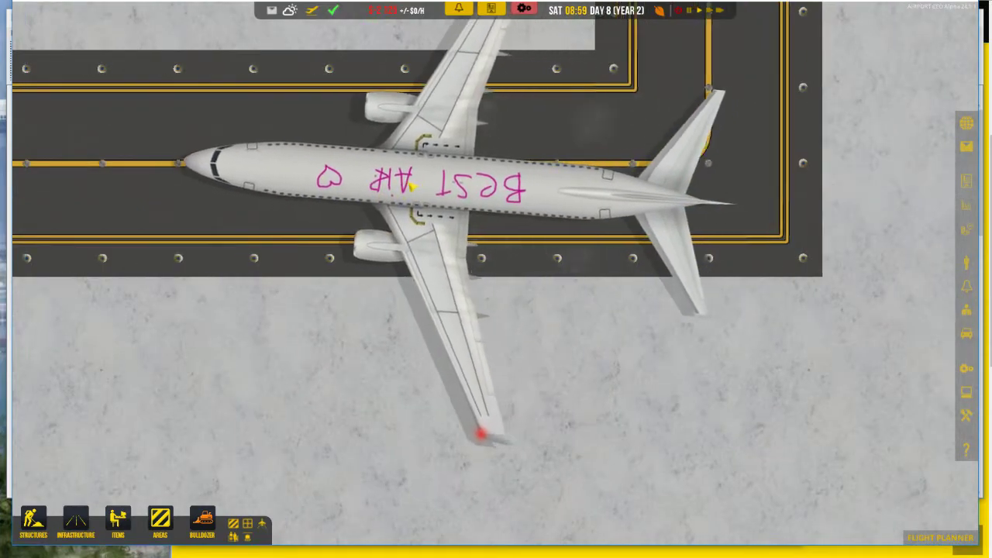
Step: Follow the Best Air aircraft along the taxiway, viewing its livery from near and far
scroll(549, 179, "down", 5)
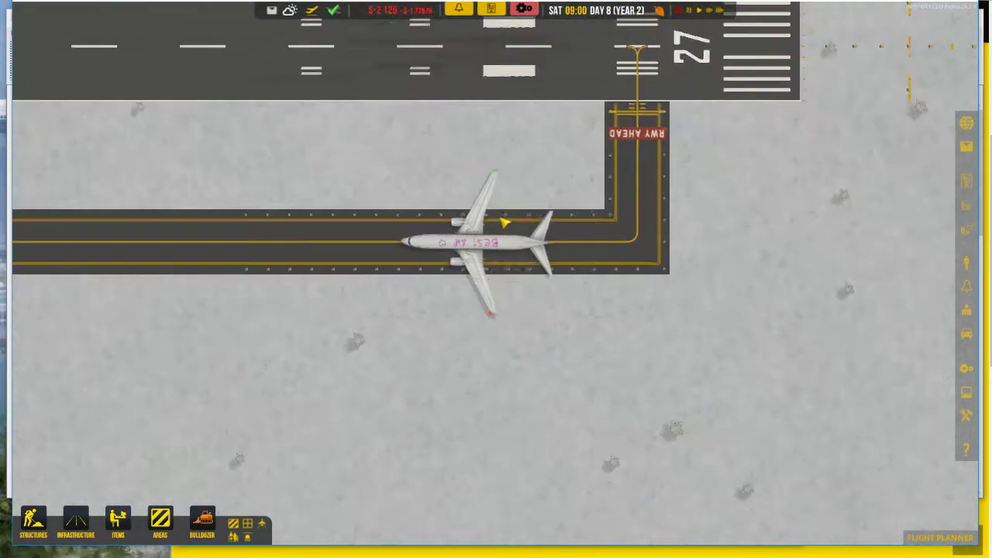
key("w")
scroll(470, 258, "up", 2)
scroll(445, 290, "up", 2)
key("s")
key("a")
scroll(525, 191, "down", 4)
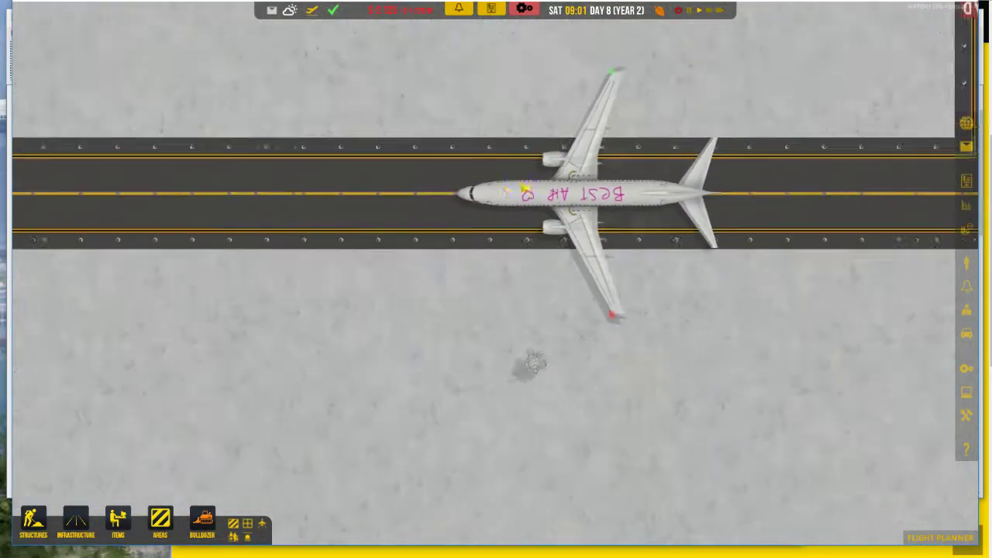
key("s")
key("w")
Step: Track the Best Air aircraft's taxi route across the airport to its stand beside the terminal
scroll(476, 234, "down", 4)
key("a")
key("s")
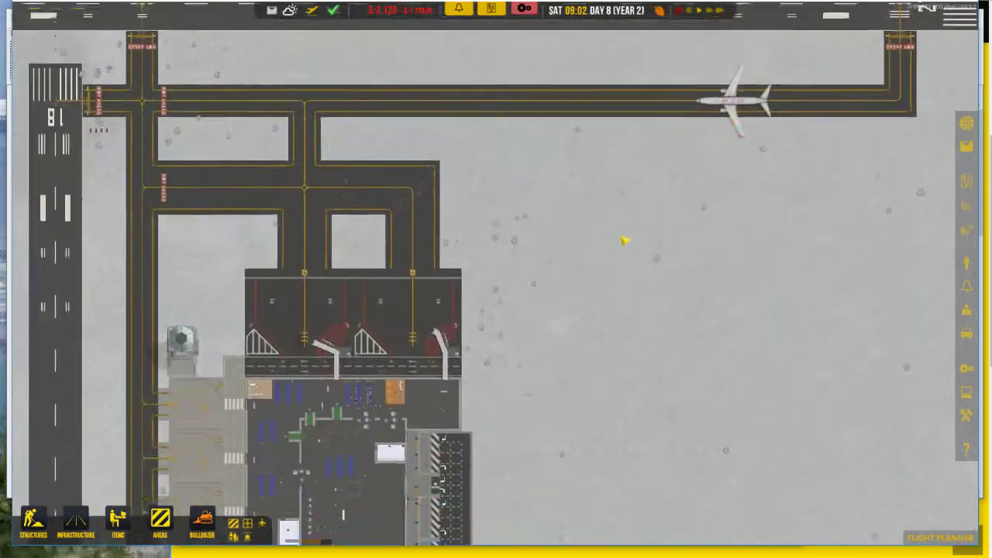
key("w")
key("a")
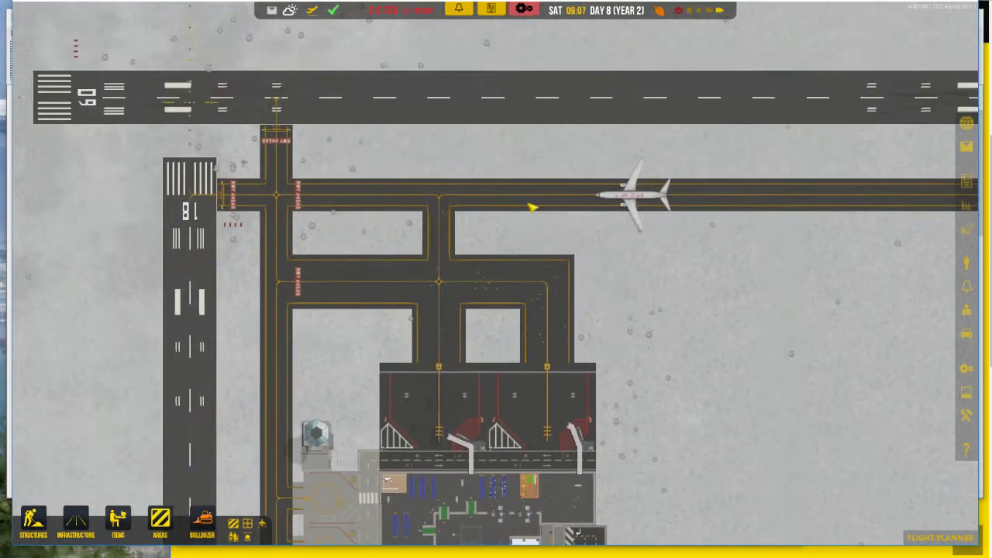
key("s")
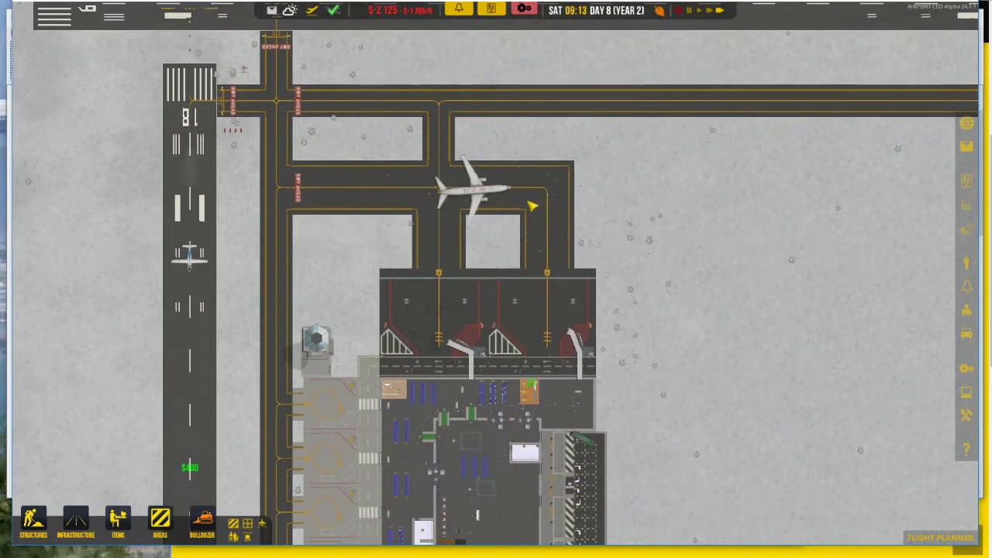
key("w")
key("s")
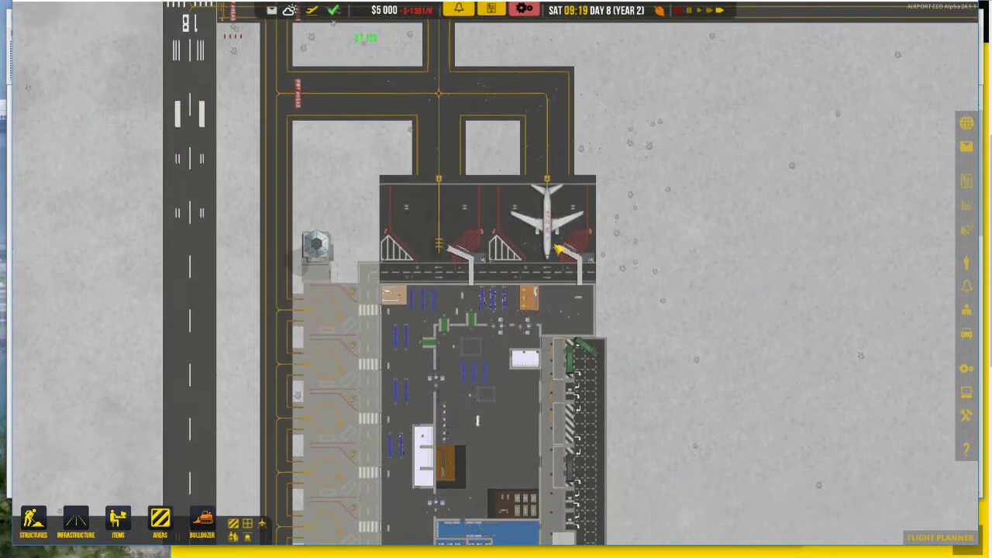
key("w")
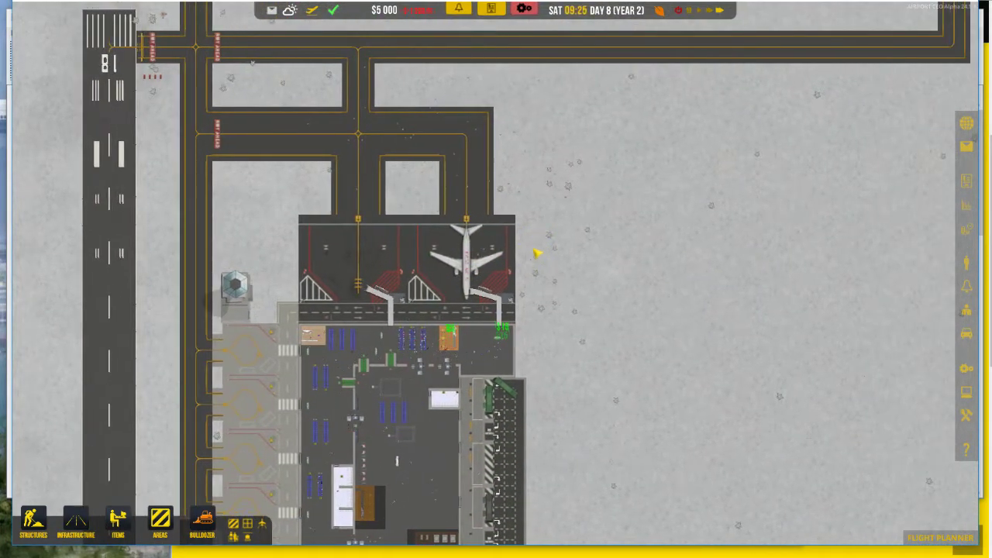
Step: Examine the parked Best Air aircraft at its jet bridge, its service vehicles and the passenger flow inside the terminal
scroll(535, 251, "down", 1)
scroll(541, 254, "up", 4)
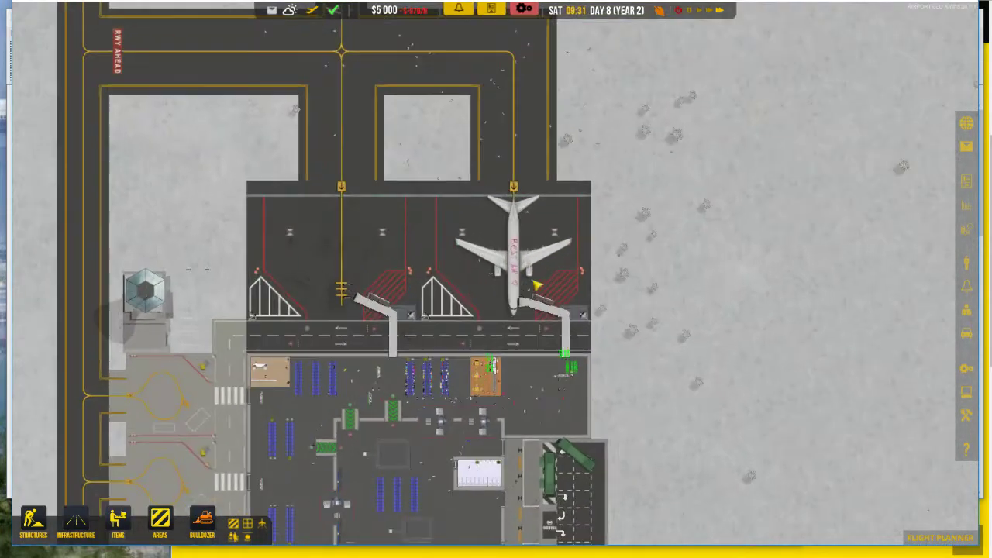
scroll(551, 250, "up", 2)
scroll(560, 298, "down", 2)
key("s")
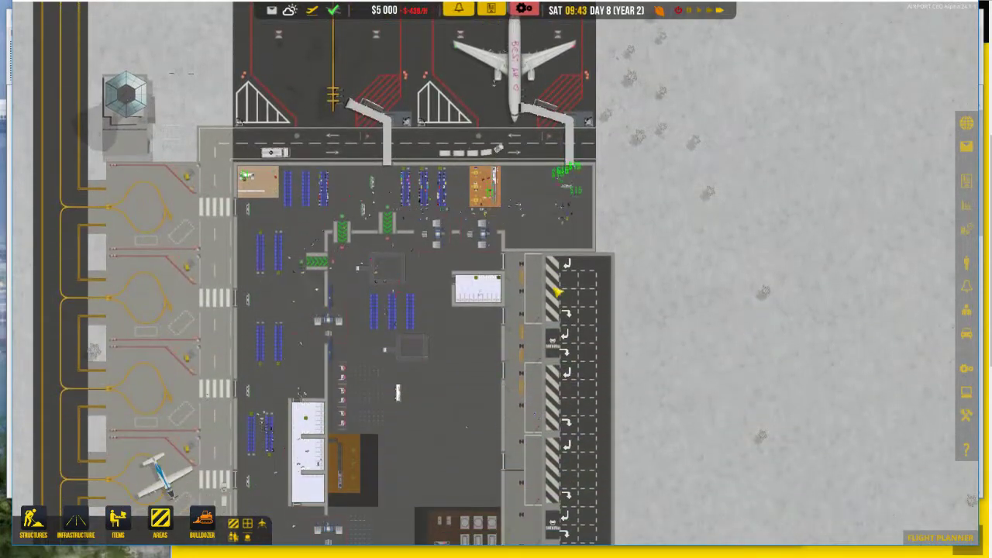
key("w")
scroll(545, 287, "down", 1)
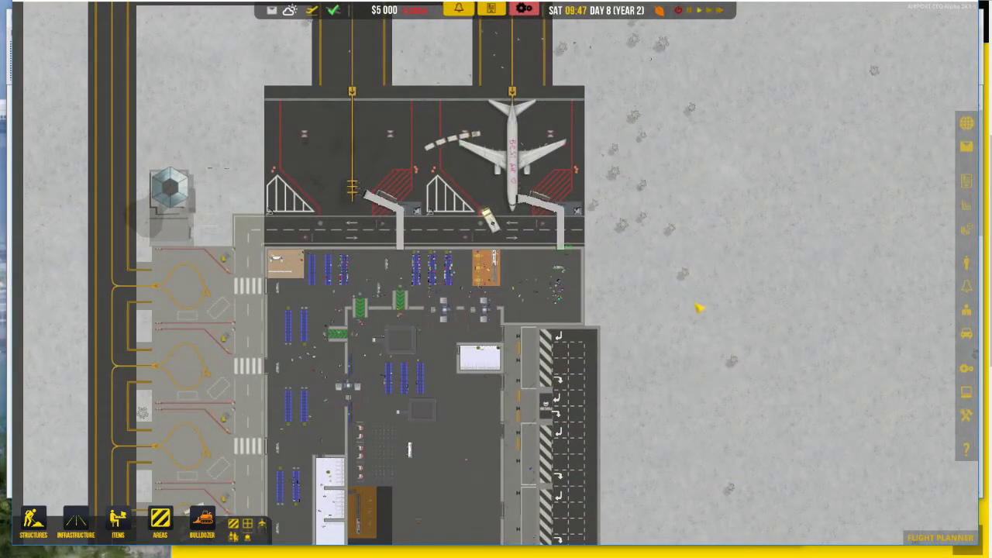